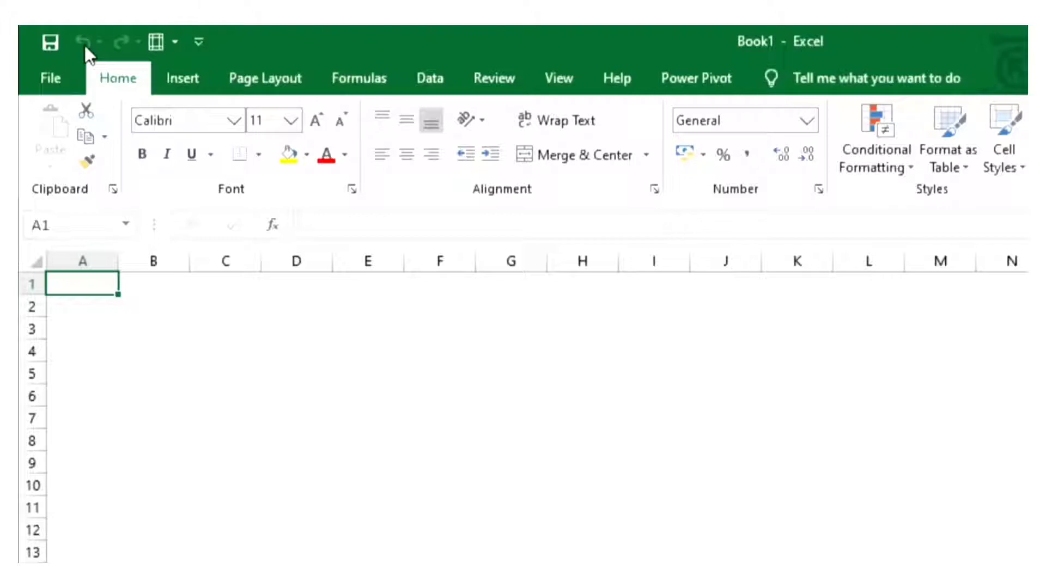
- Add the New, Open, and Print Preview and Print commands to the Quick Access Toolbar
click(200, 43)
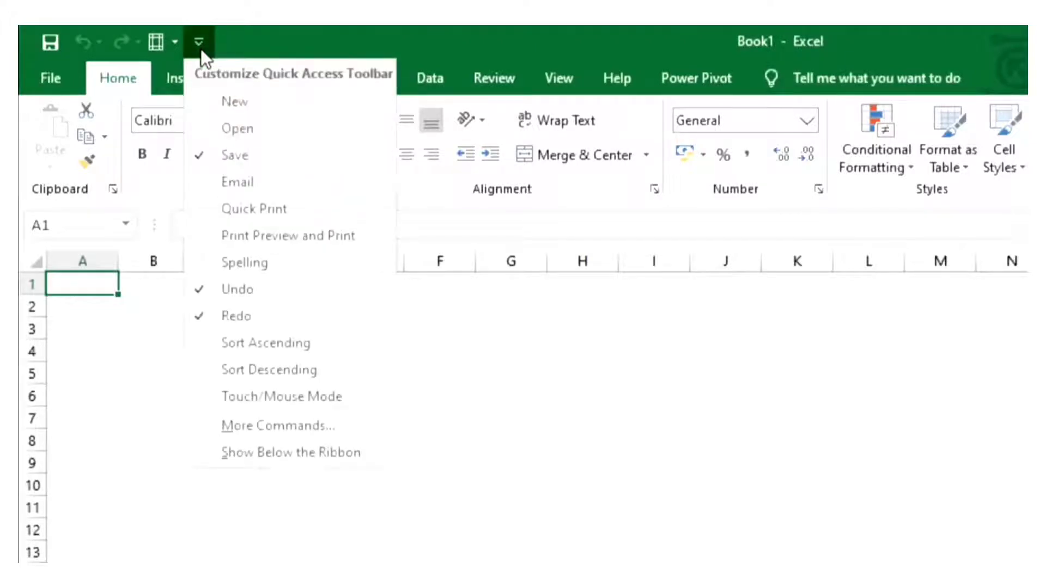
click(228, 102)
click(231, 43)
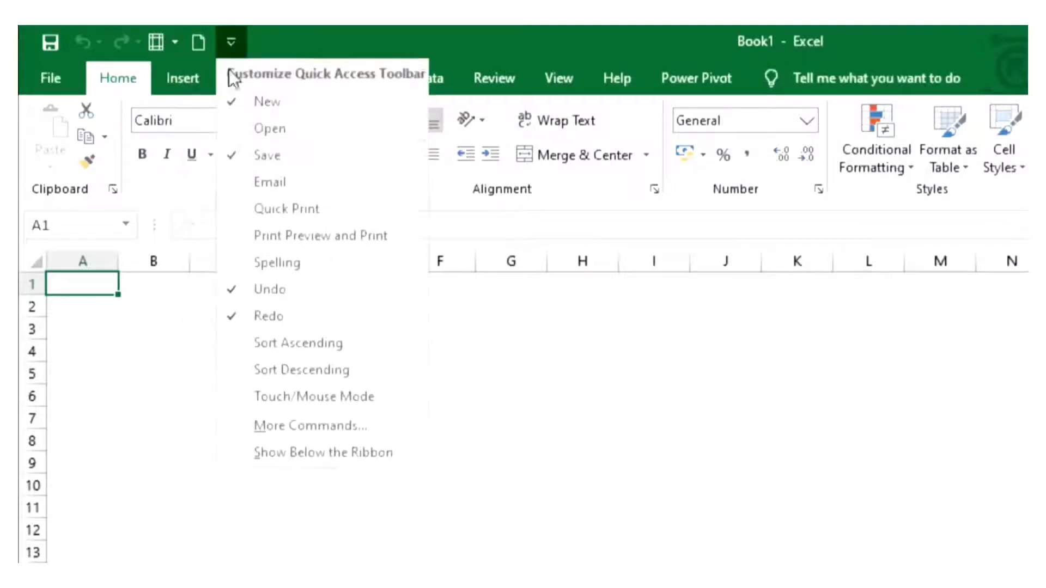
click(267, 126)
click(259, 37)
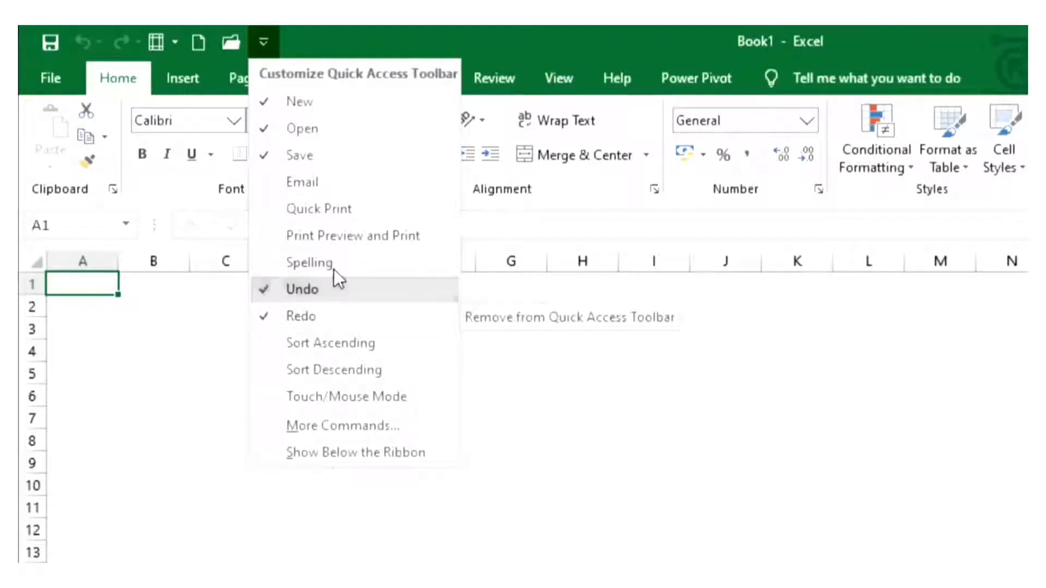
click(358, 237)
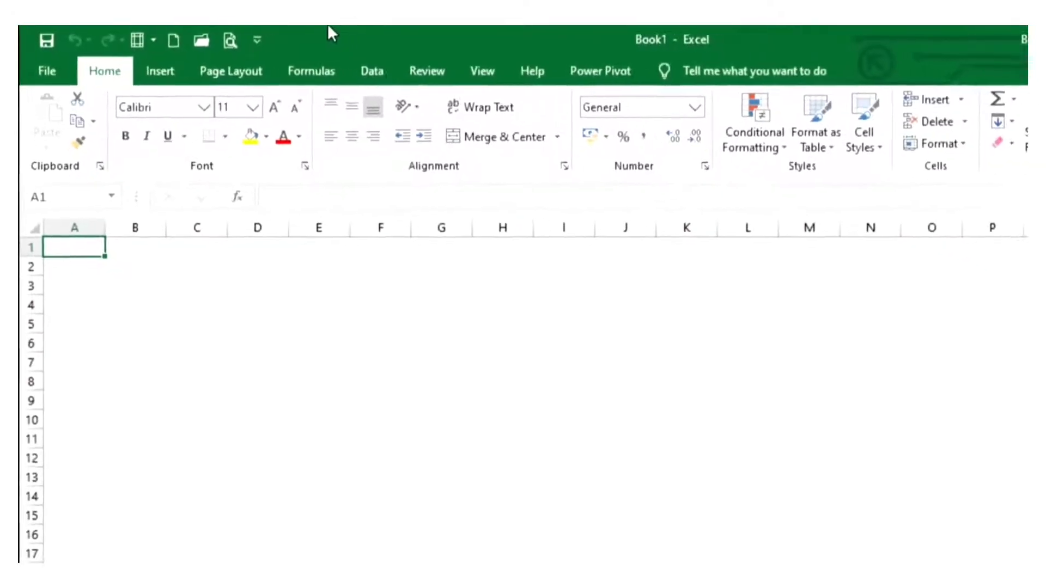
click(149, 68)
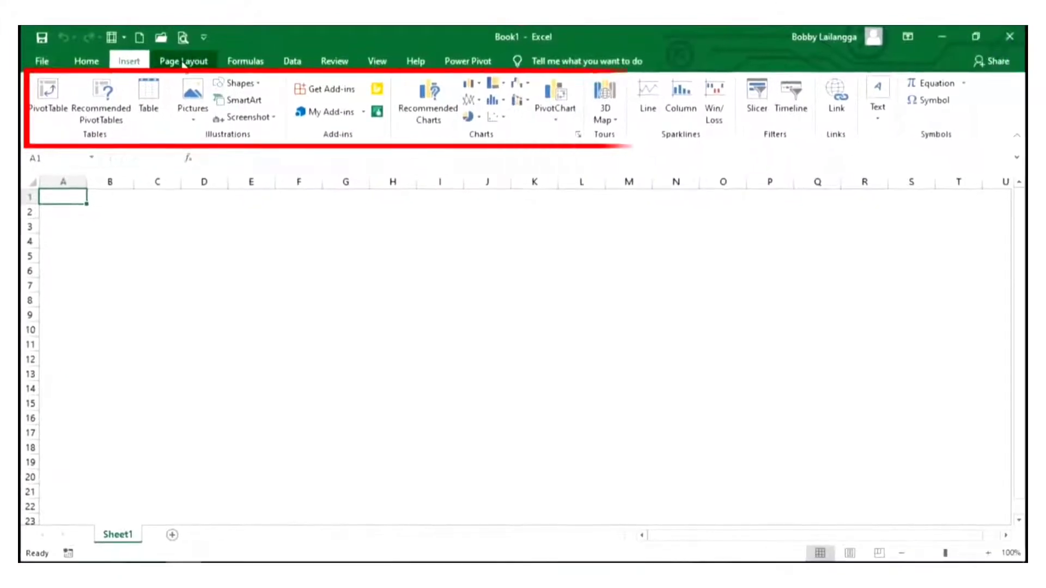
click(89, 70)
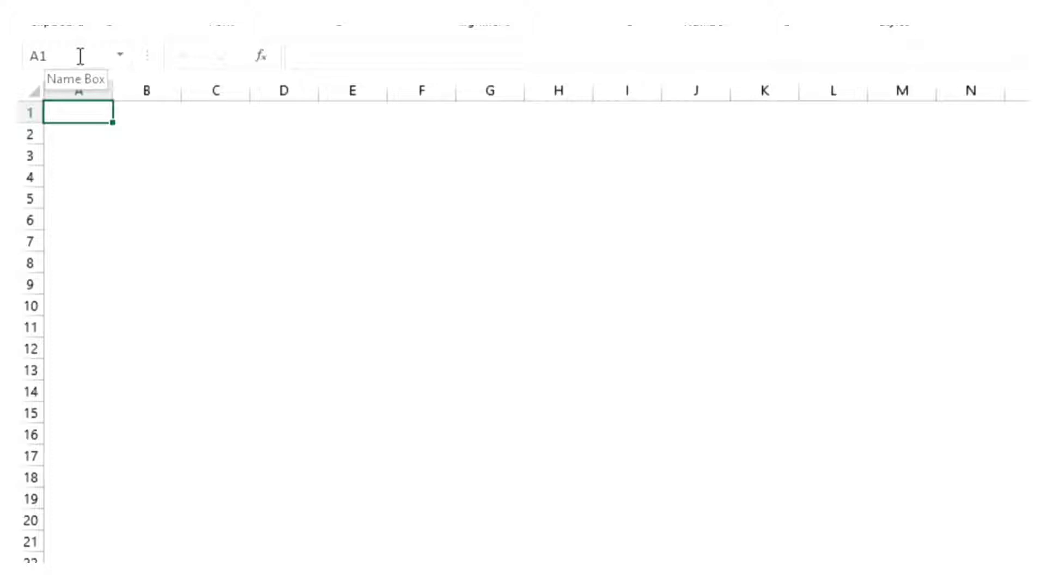
click(344, 56)
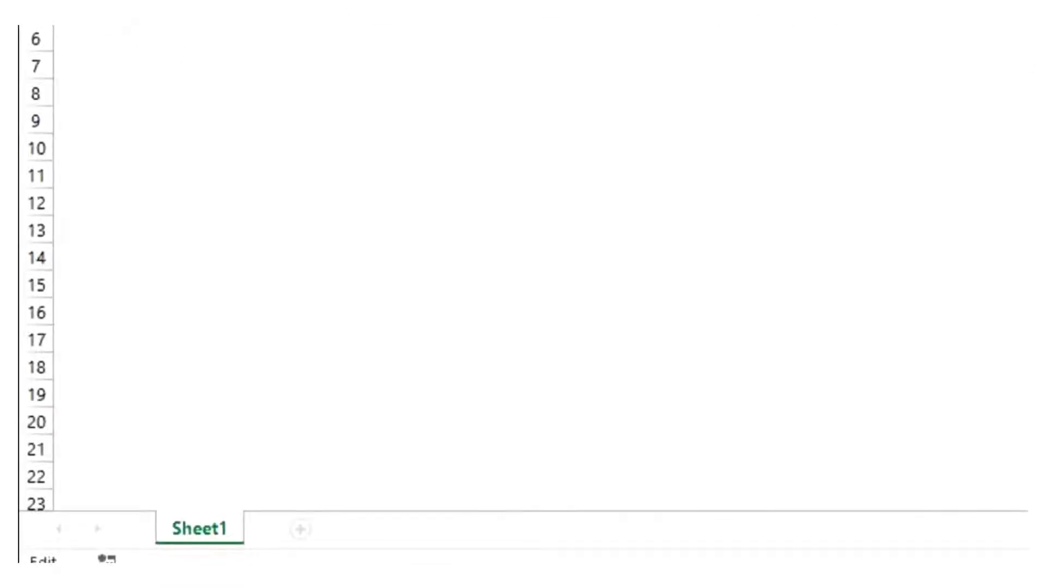
key(Escape)
- Add two new worksheets to the workbook after Sheet1
click(299, 529)
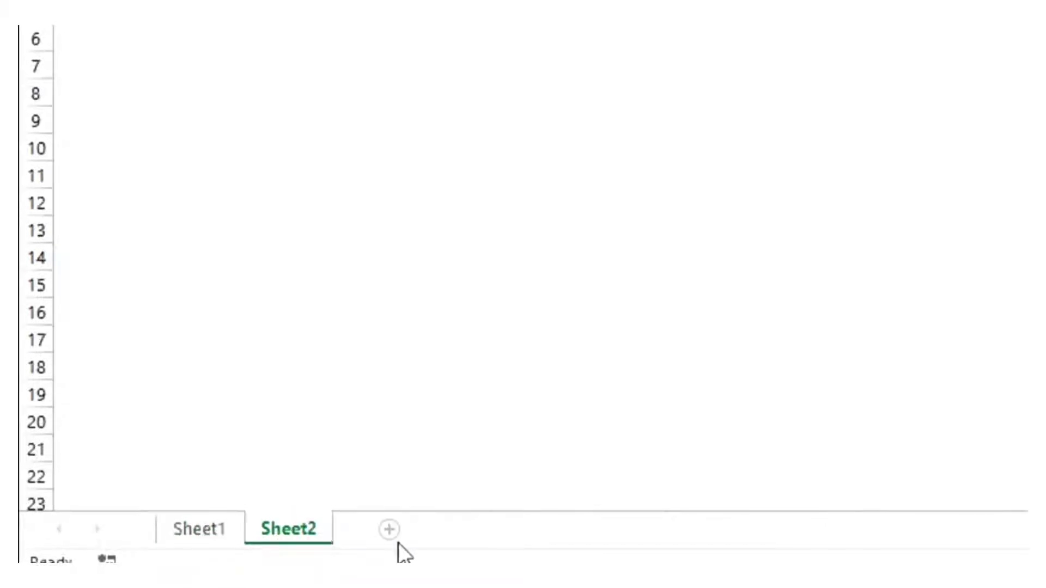
click(390, 529)
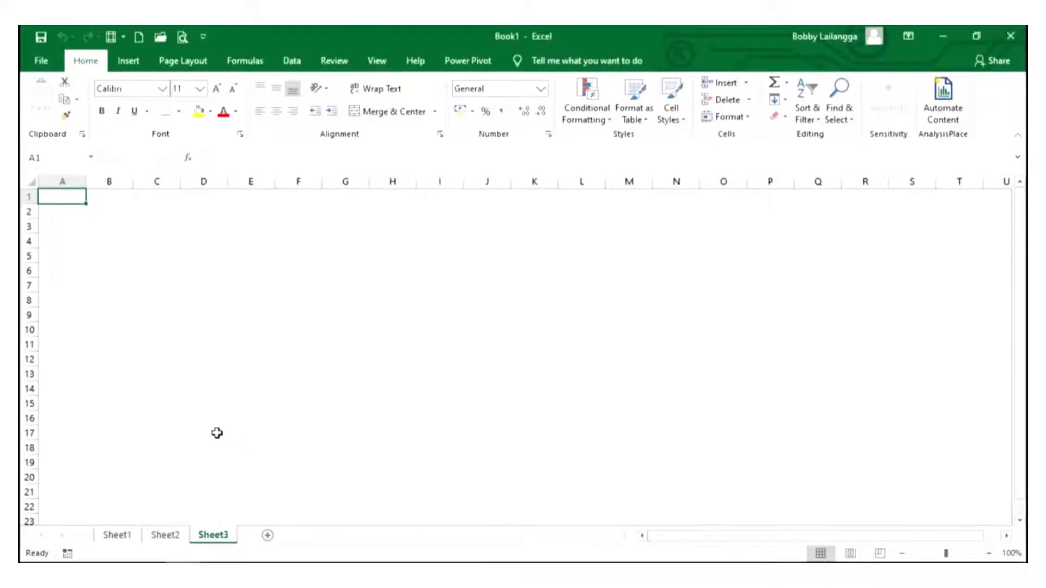
- Highlight columns A, B and C one at a time, followed by rows 1 and 2
click(69, 181)
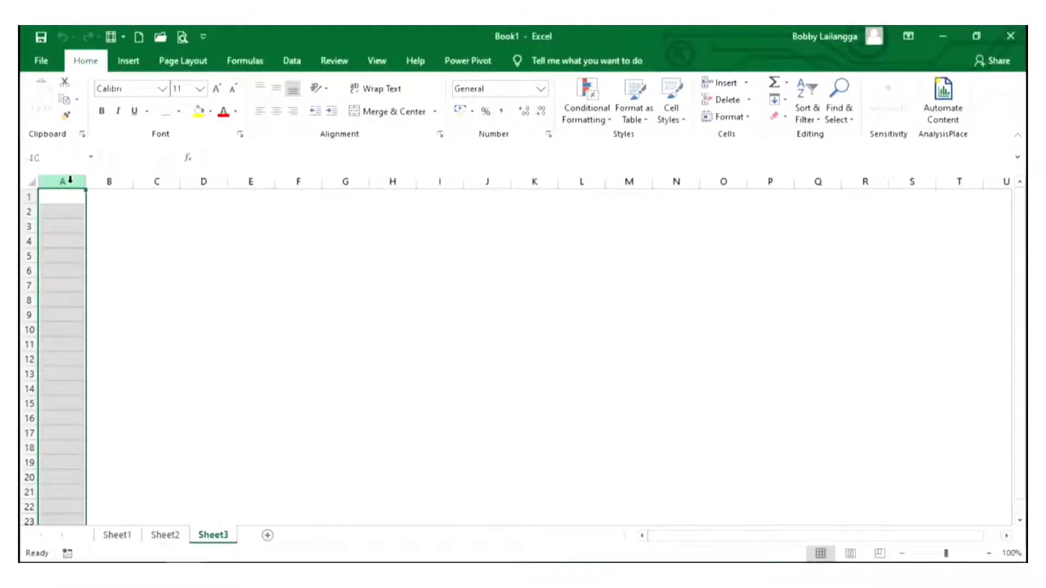
click(107, 181)
click(155, 179)
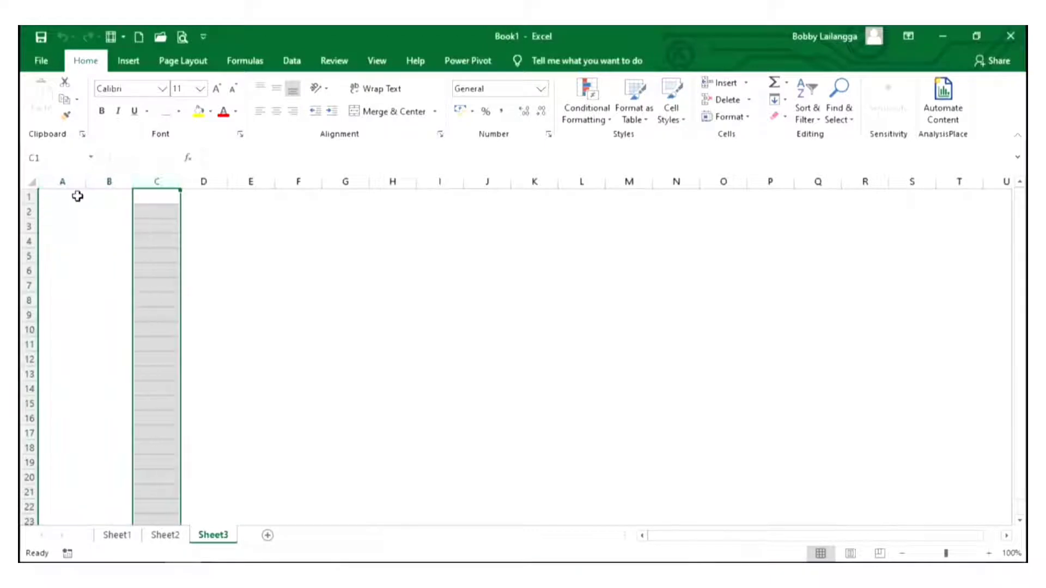
click(22, 197)
click(23, 212)
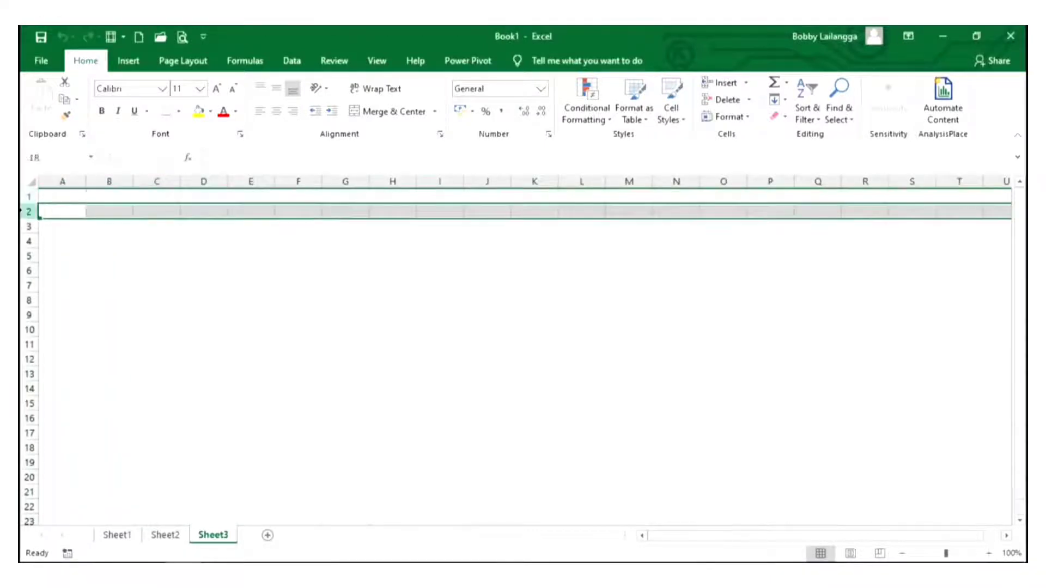
- Highlight columns A to D individually, followed by rows 1 to 3, and finish on cell A4
click(58, 179)
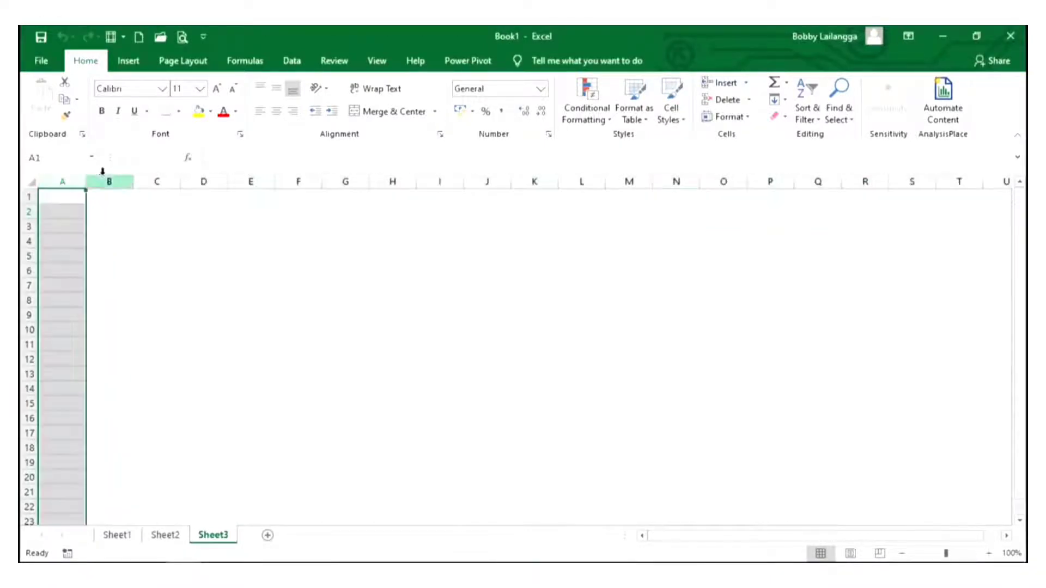
click(103, 173)
click(157, 178)
click(198, 177)
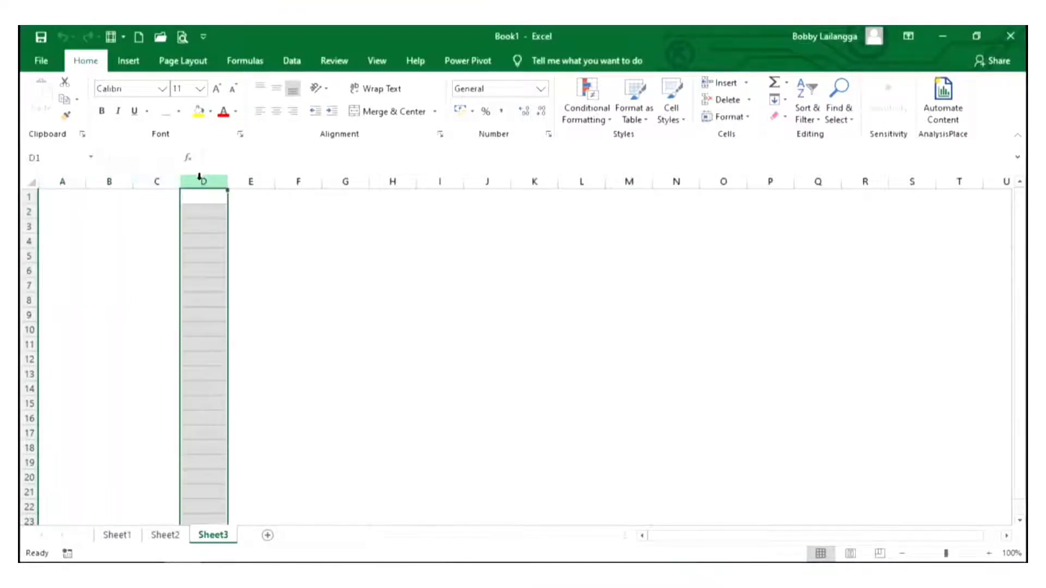
click(29, 197)
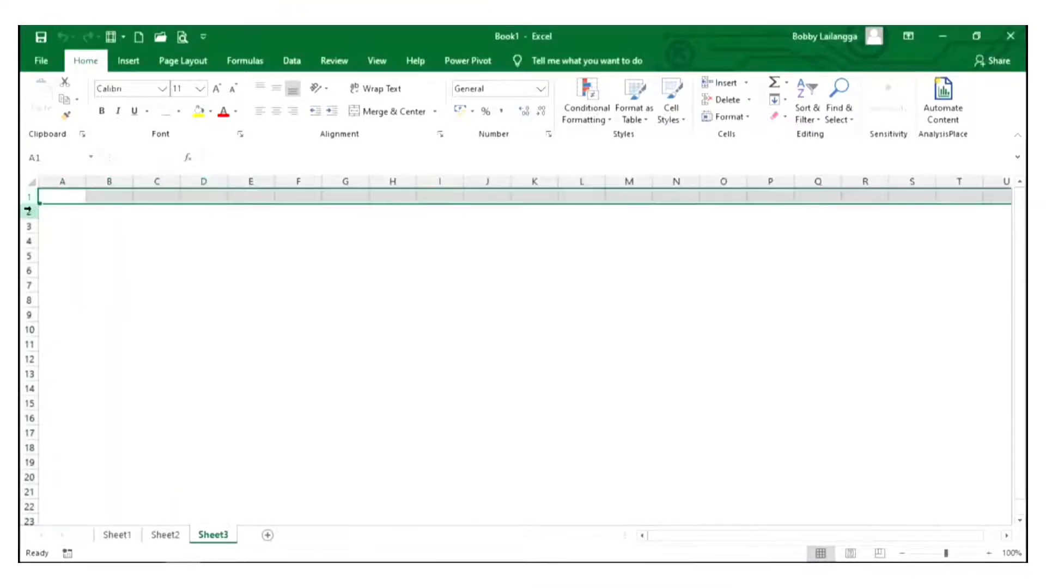
click(31, 210)
click(29, 227)
click(60, 240)
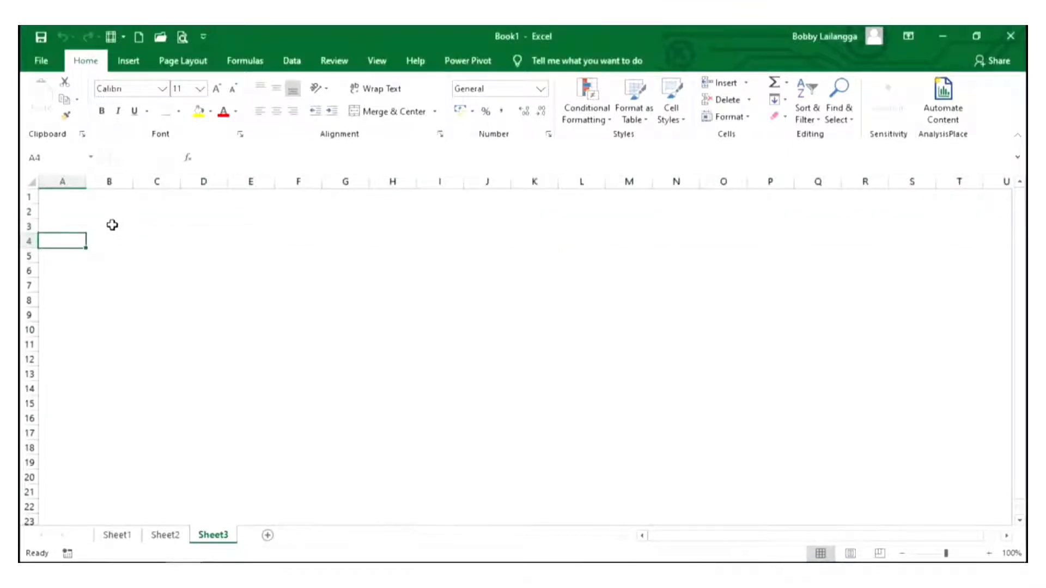
- Highlight column B and row 3, select their intersecting cell B3, and move to cell D3
click(104, 181)
click(28, 226)
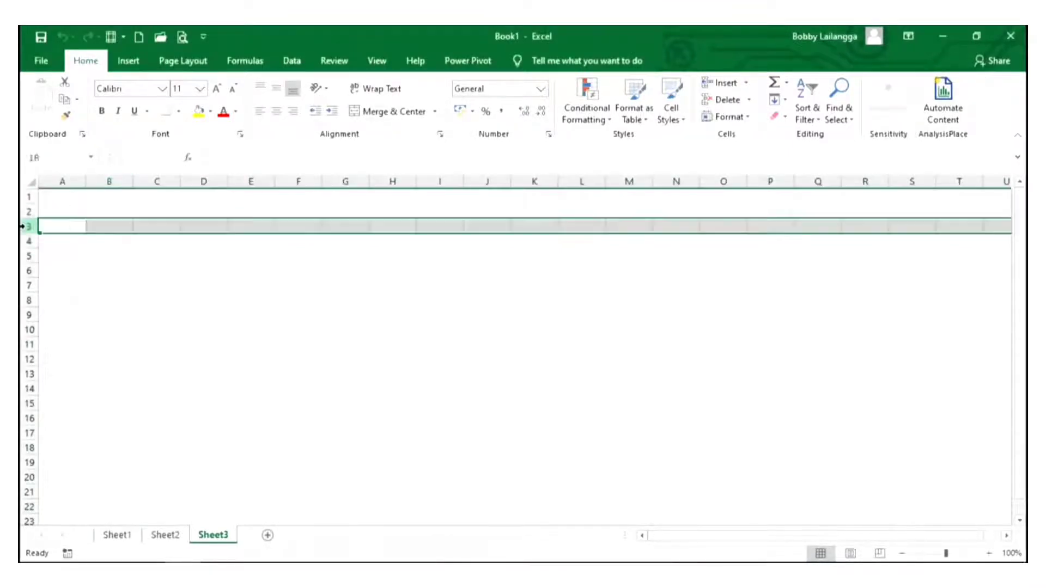
click(103, 227)
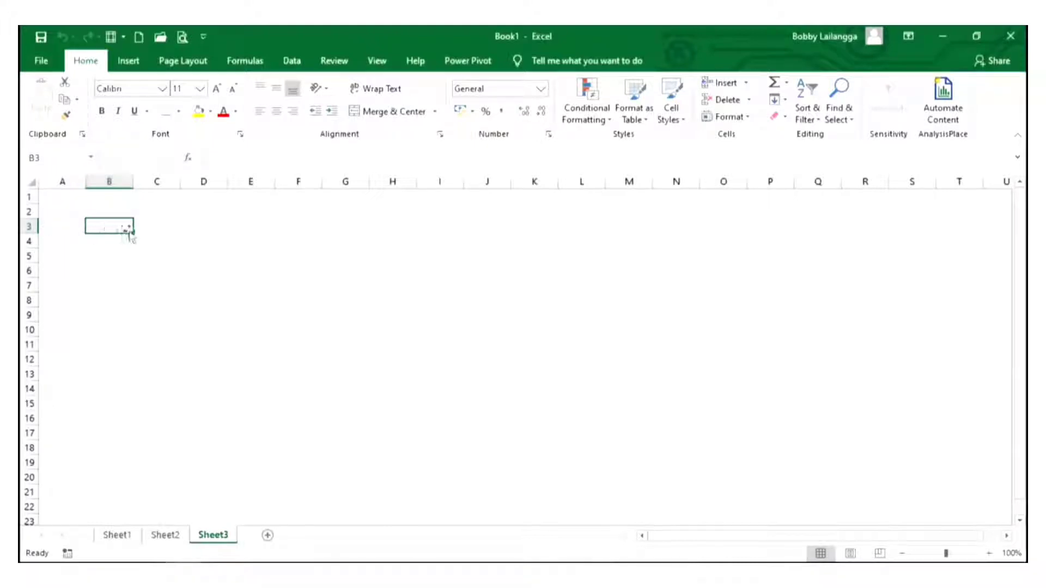
click(200, 227)
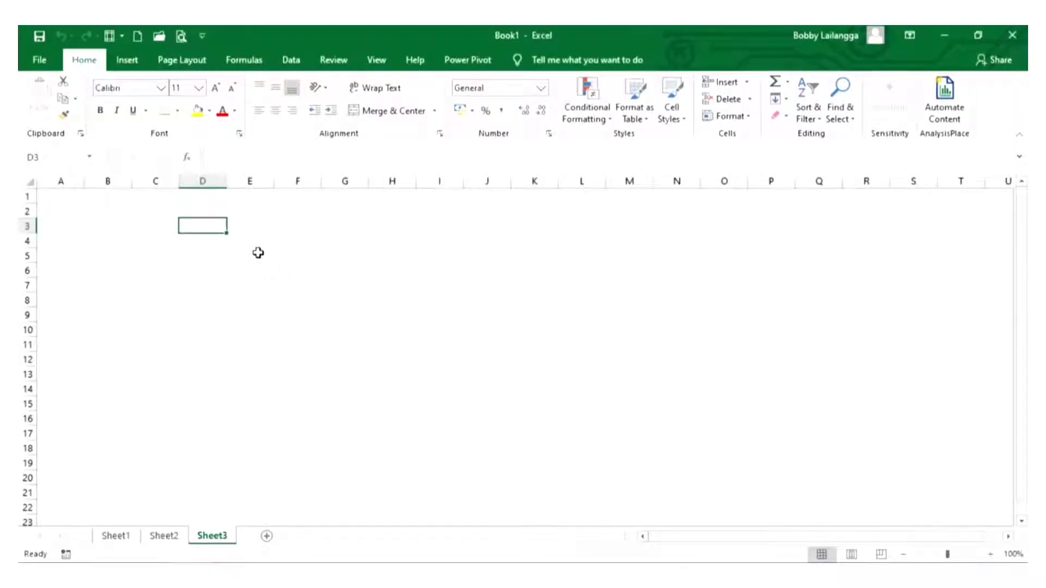
- Open the print preview, return to Sheet3 and examine the page boundaries along column I and farther down, ending at cell A1
click(181, 35)
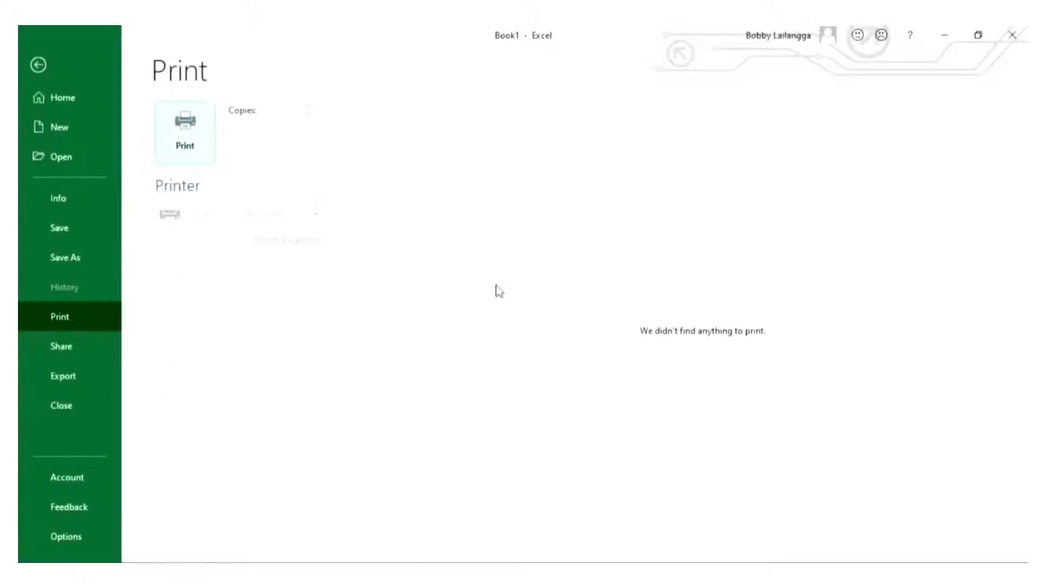
click(38, 65)
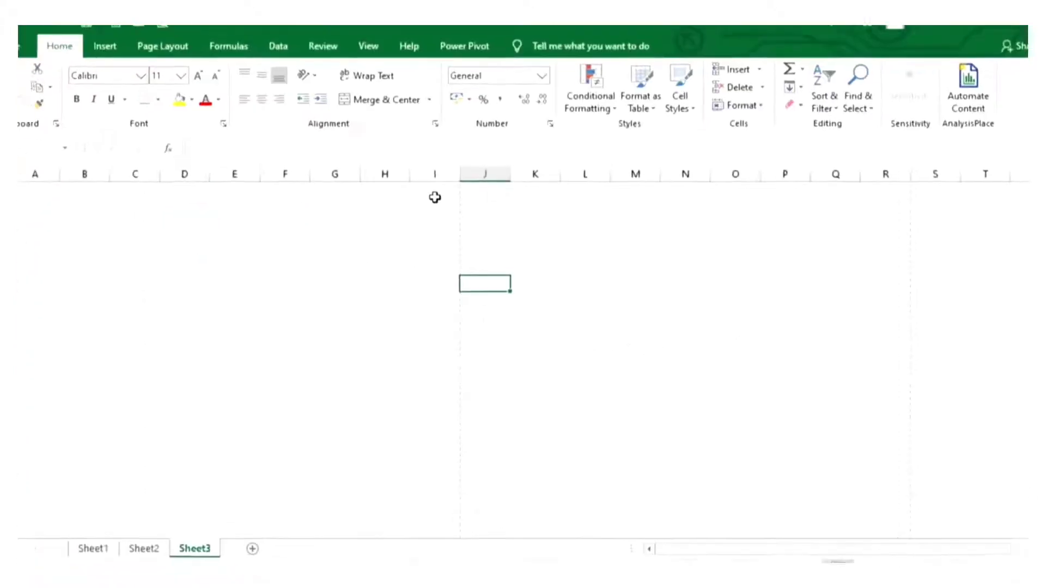
click(438, 197)
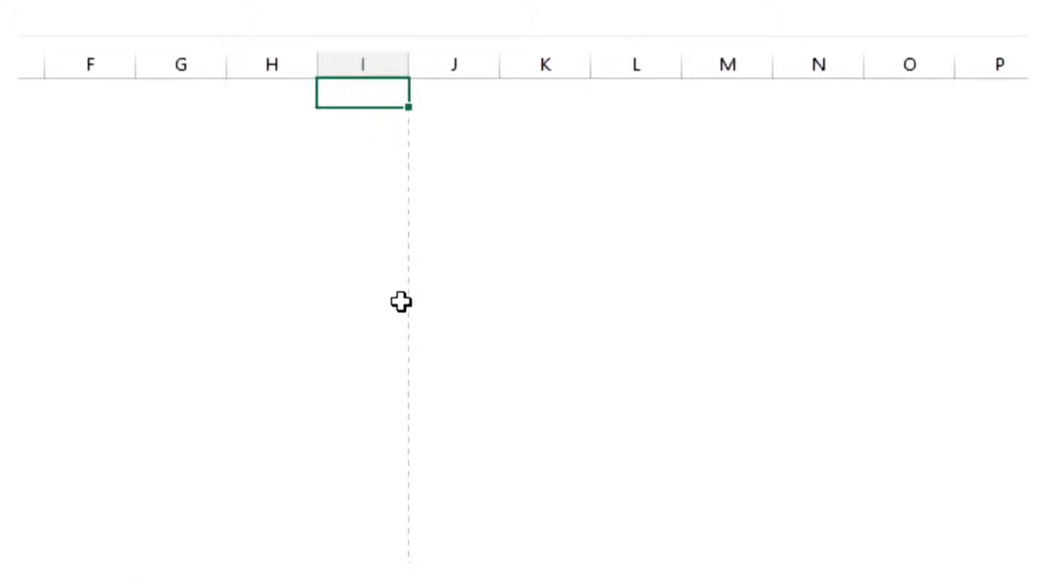
scroll(390, 524, down, 1)
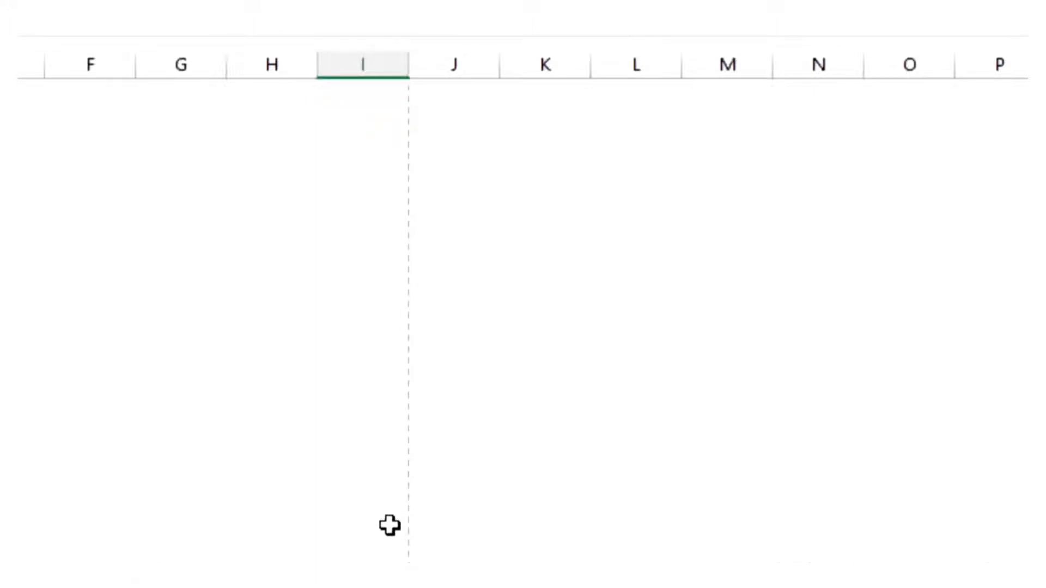
scroll(389, 524, down, 4)
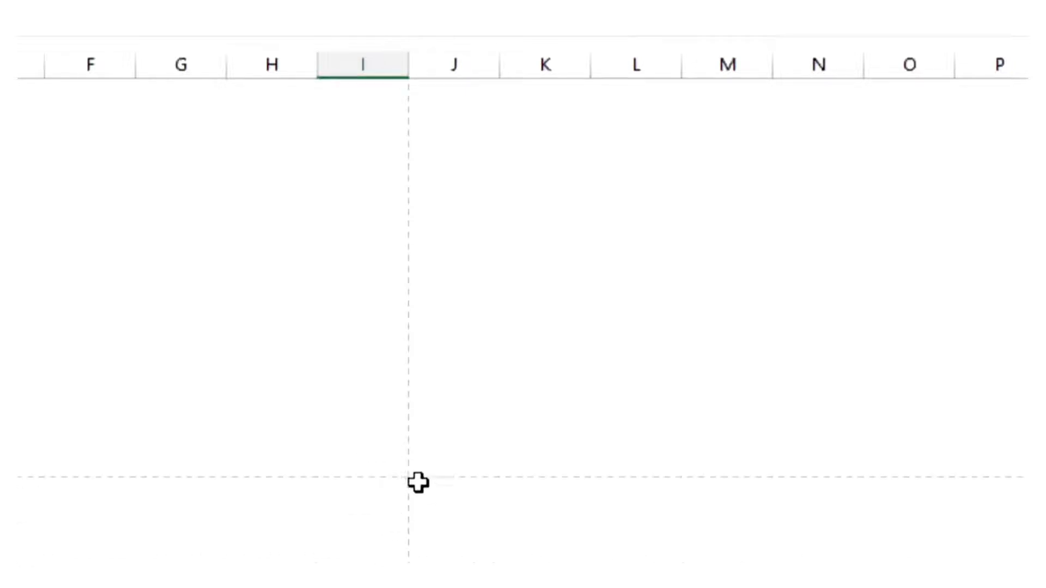
scroll(414, 472, up, 4)
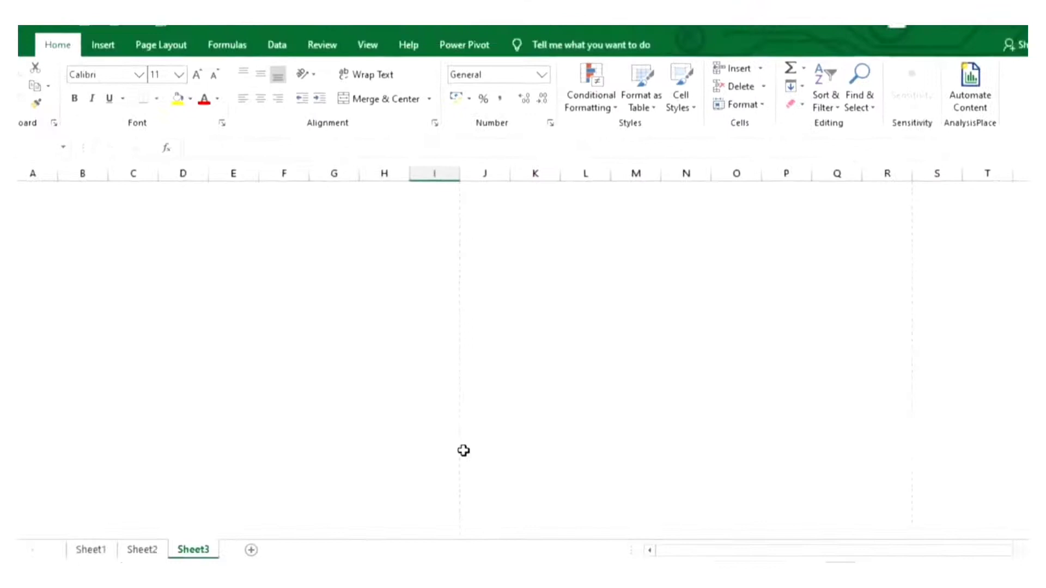
click(33, 192)
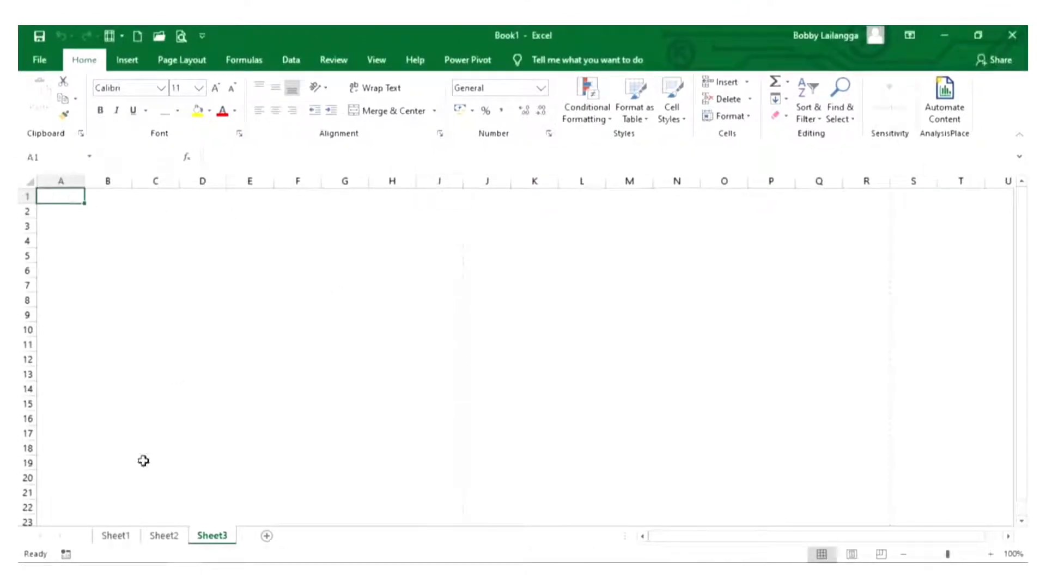
- Enter the heading PEMERINTAH KABUPATEN MUNA BARAT in cell A1 of Sheet1
click(116, 540)
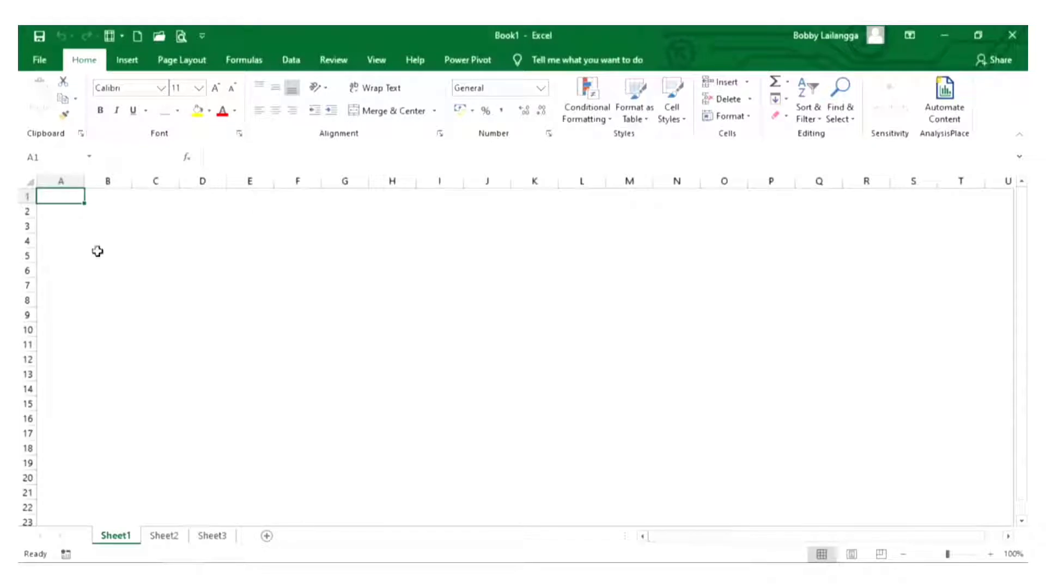
click(150, 303)
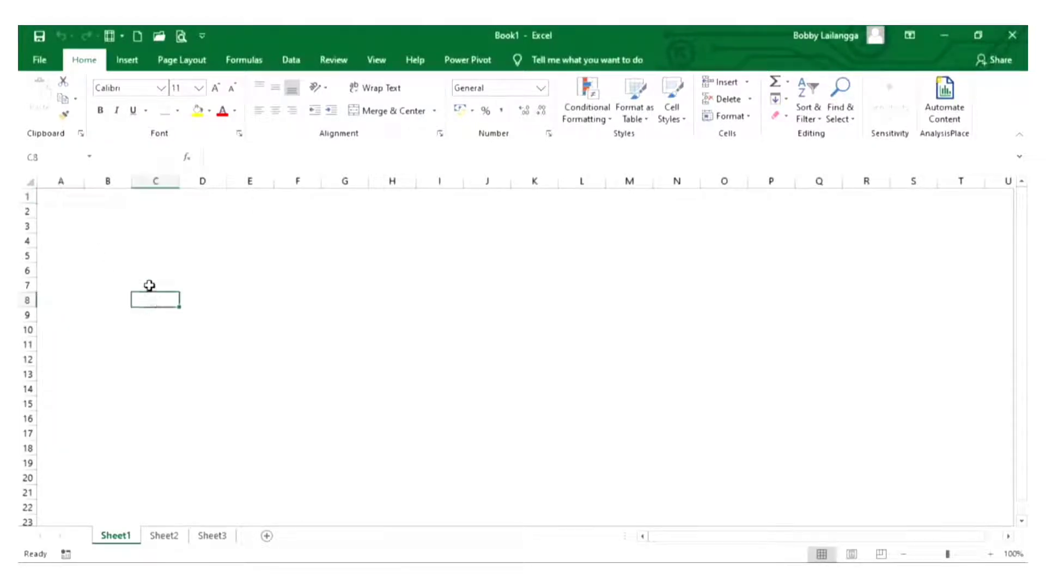
click(150, 287)
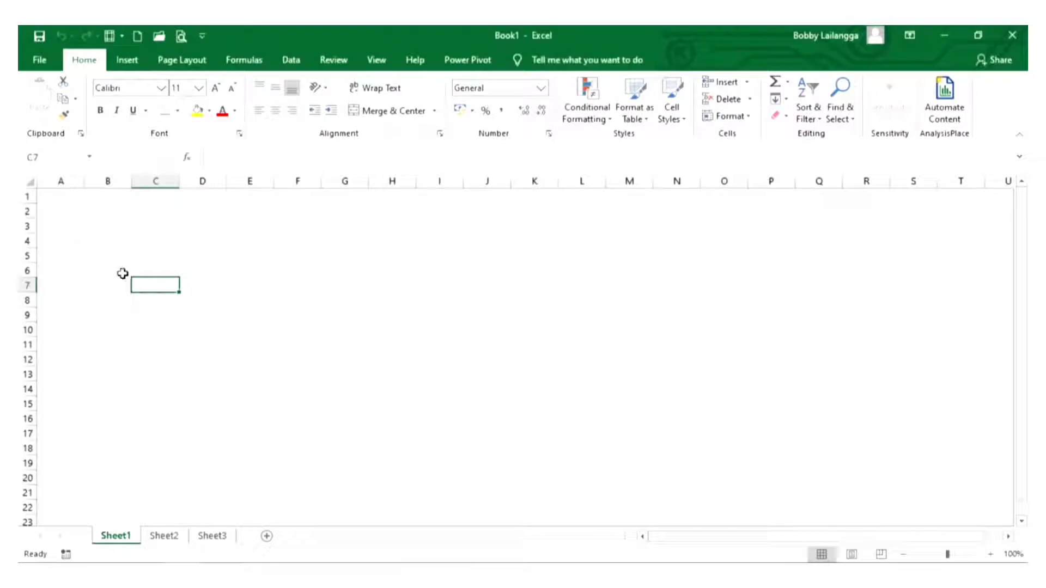
click(61, 197)
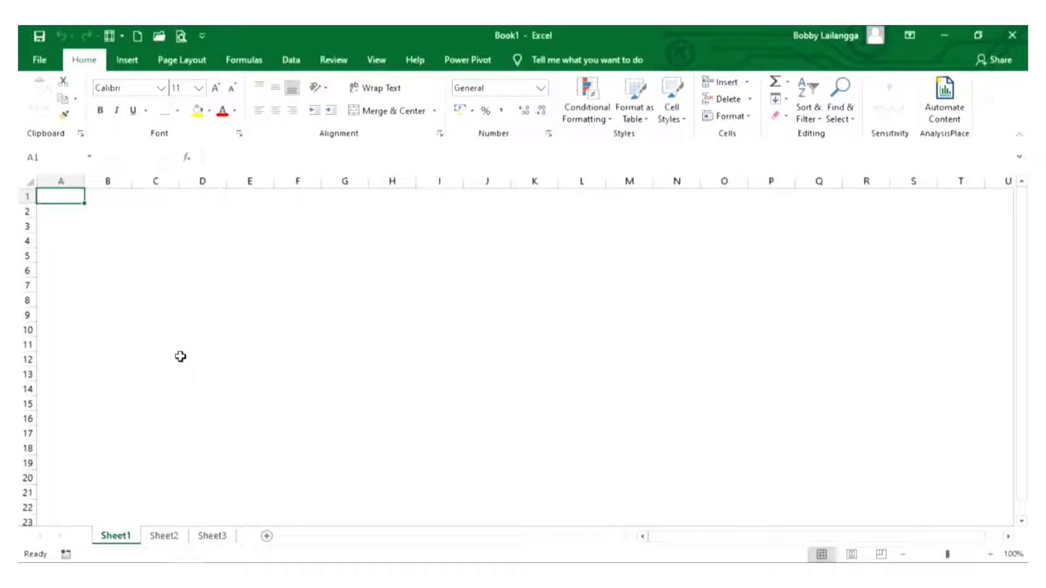
text(PEMERINTAH )
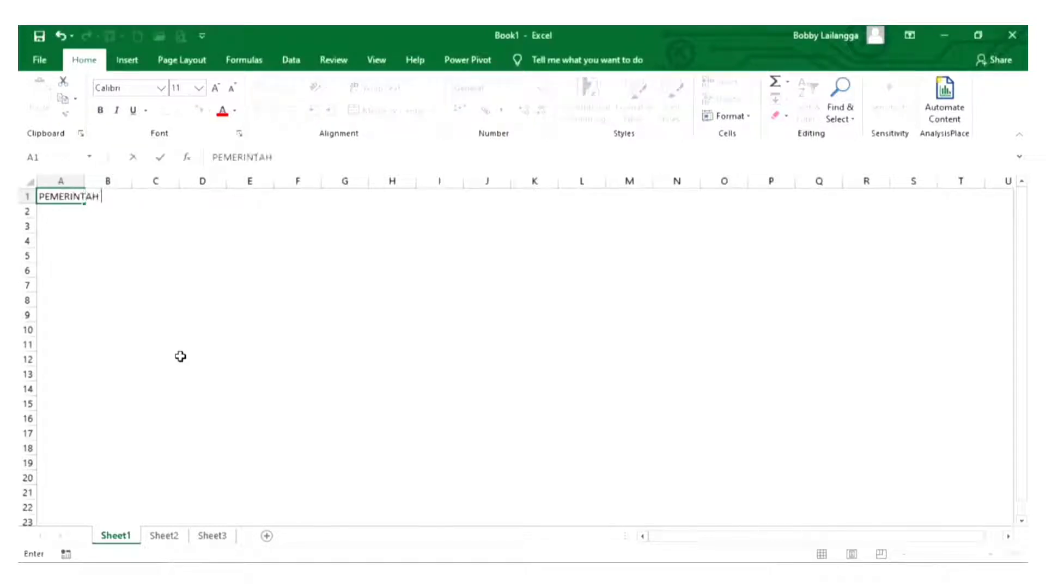
text(KABUPATEN MUNA BARAT)
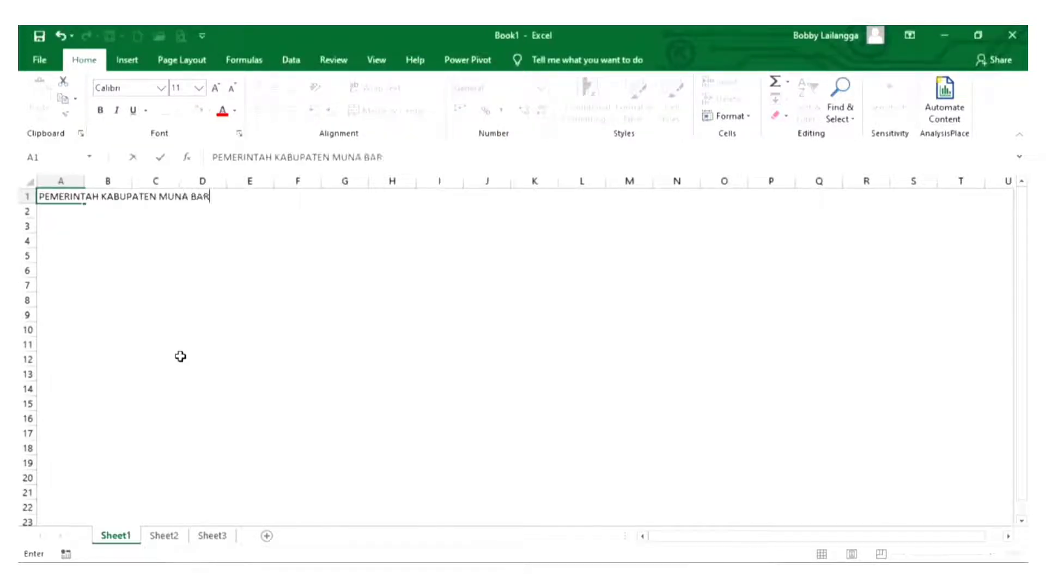
key(Return)
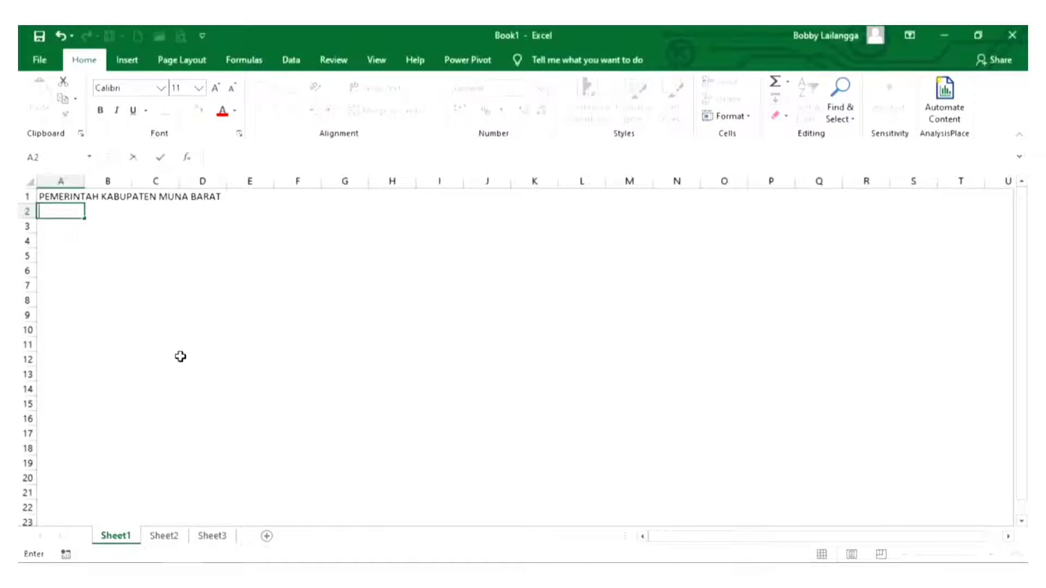
- Enter DINAS PENDIDIKAN in cell A2 and the ALAMAT line with the office's street address in cell A3
text(DINAS PENDIDIKAN)
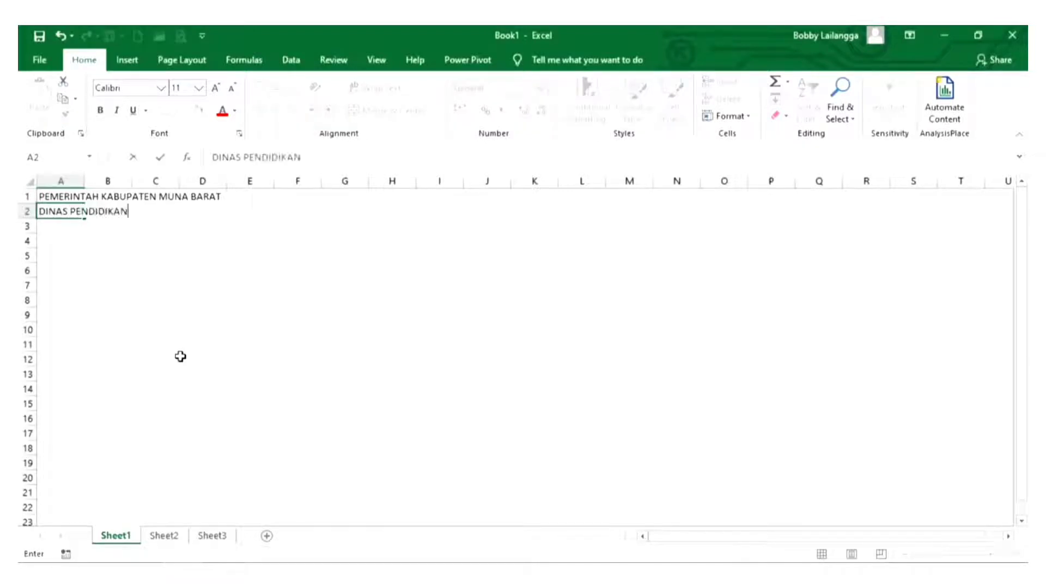
key(Return)
text(ALAMAT )
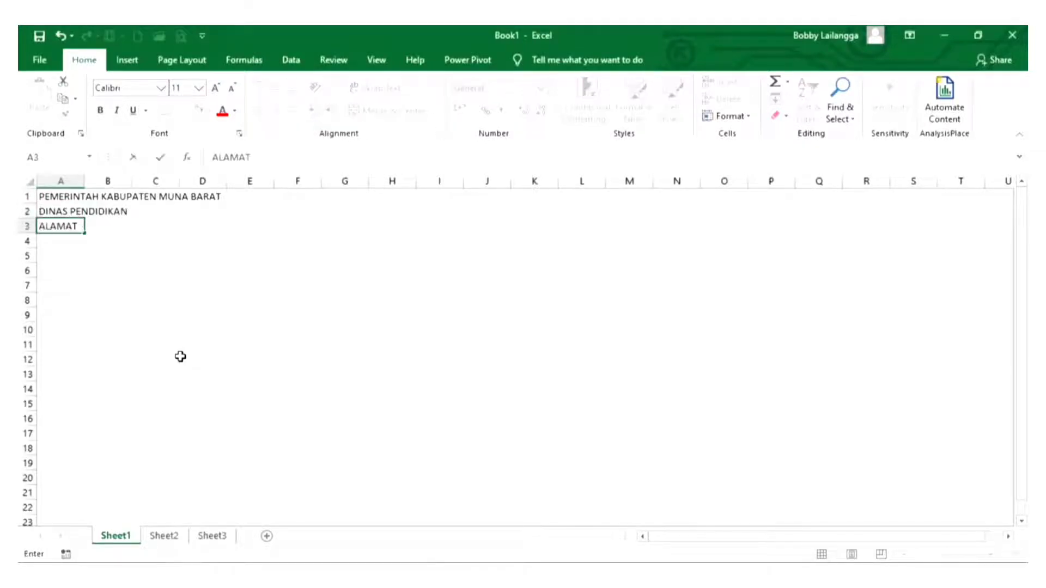
text(: Jl. Apa Saja)
key(Return)
- Enter the letter title SURAT KETERANGAN in cell A6 and the line Nomor : 001 / Dst in cell A7
key(Return)
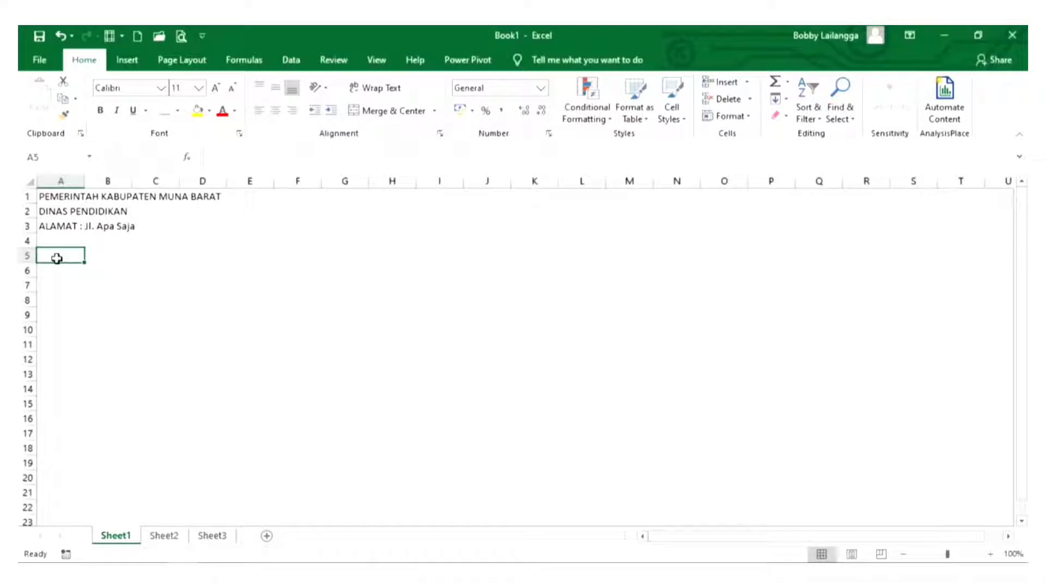
key(Return)
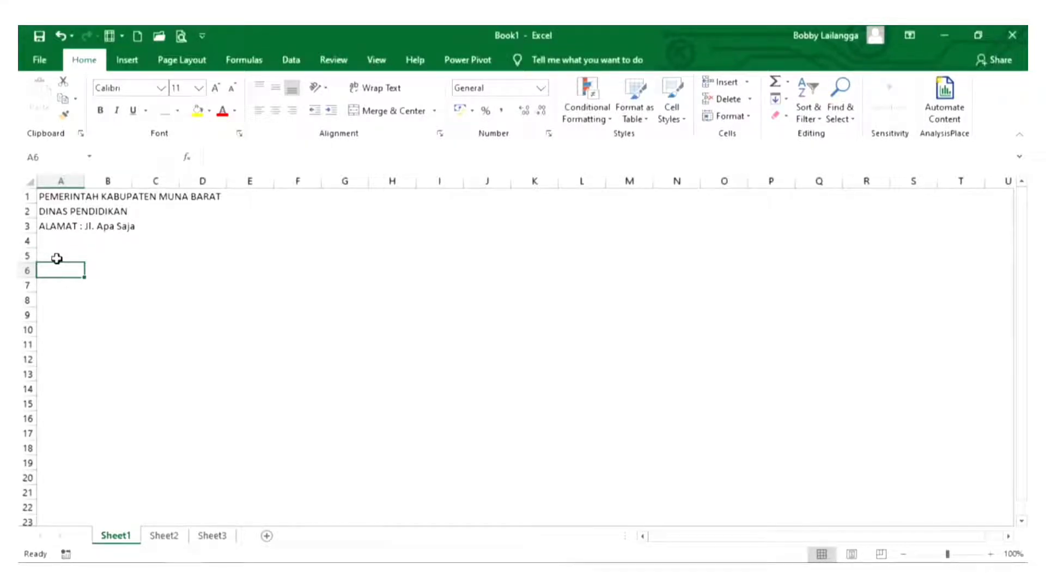
text(SURAT KETERAN)
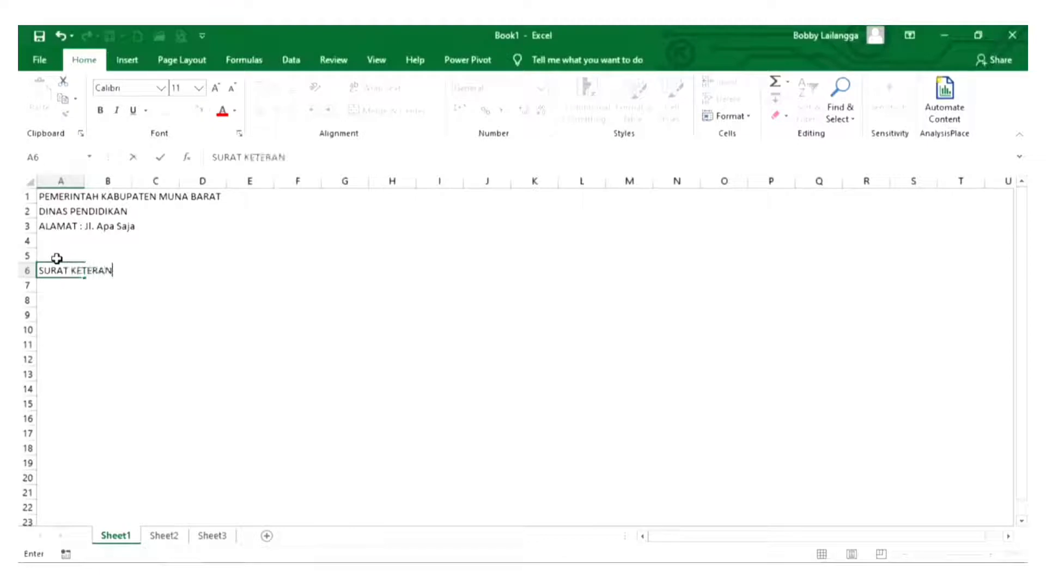
text(GAN)
key(Return)
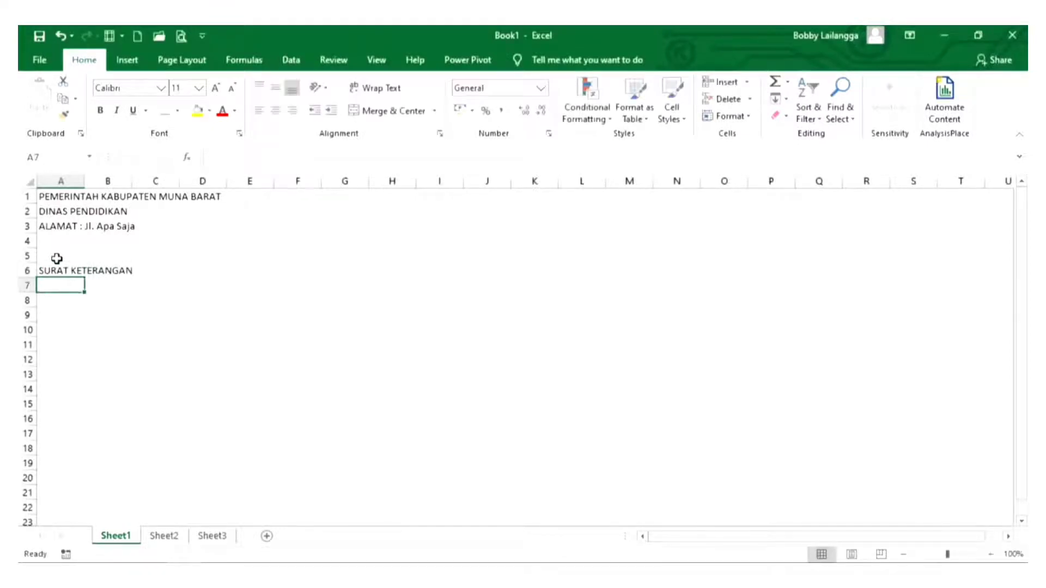
text(Nomor :)
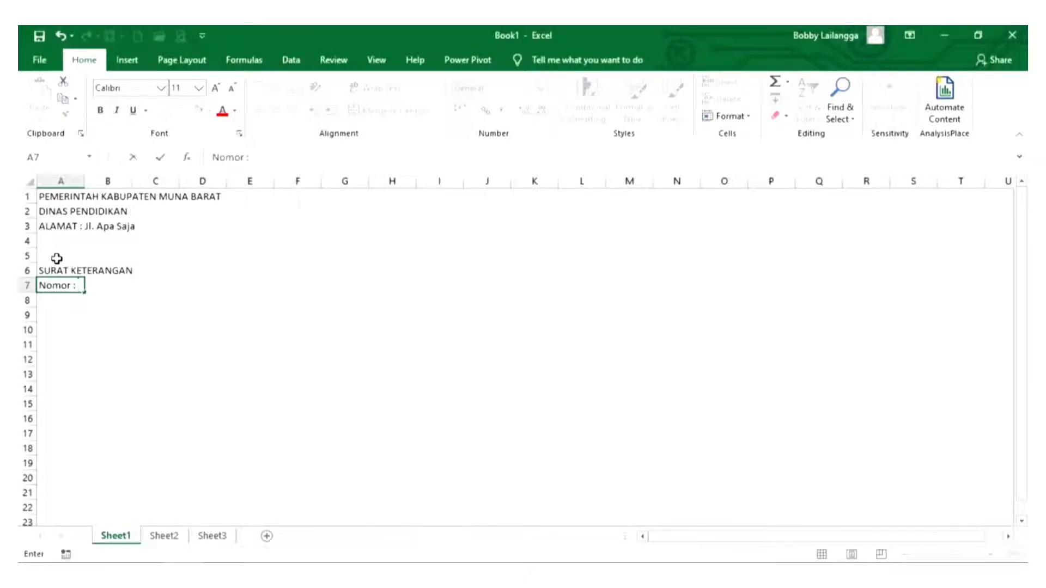
text( 001 / Dst)
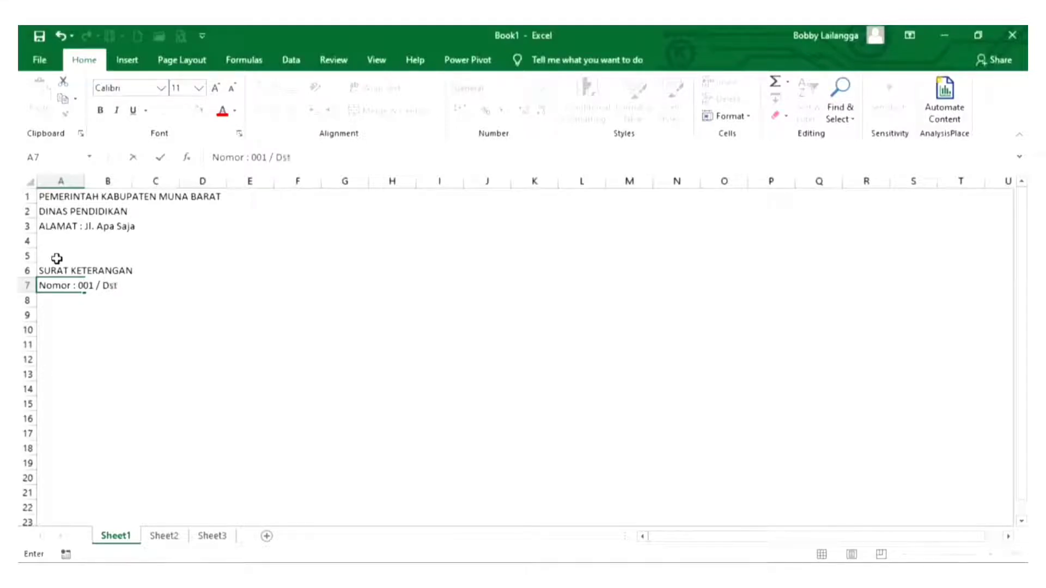
key(Return)
- Enter the opening sentence "Yang bertanda tangan di bawah ini :" in cell A10
key(Return)
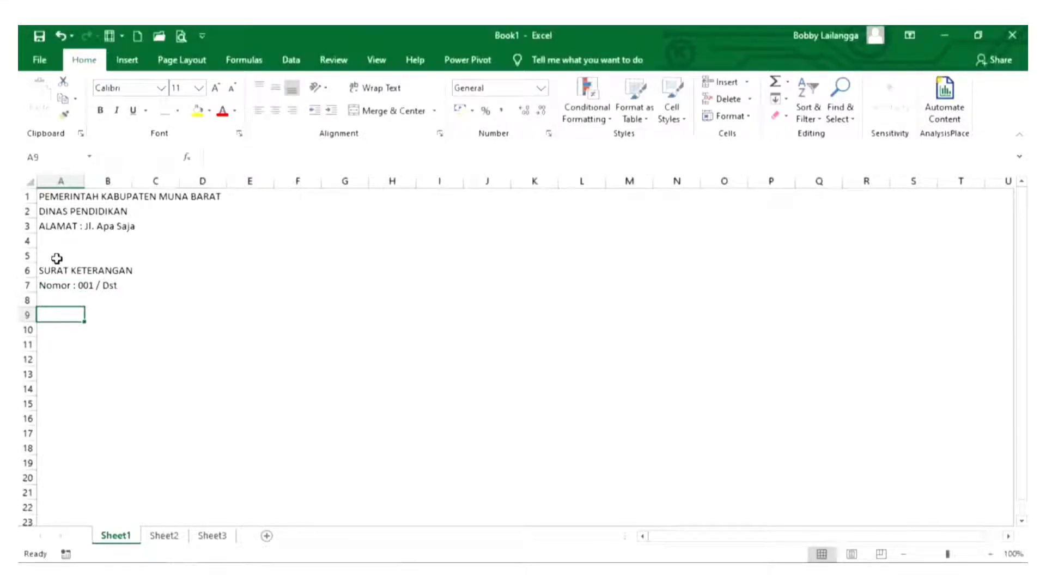
key(Return)
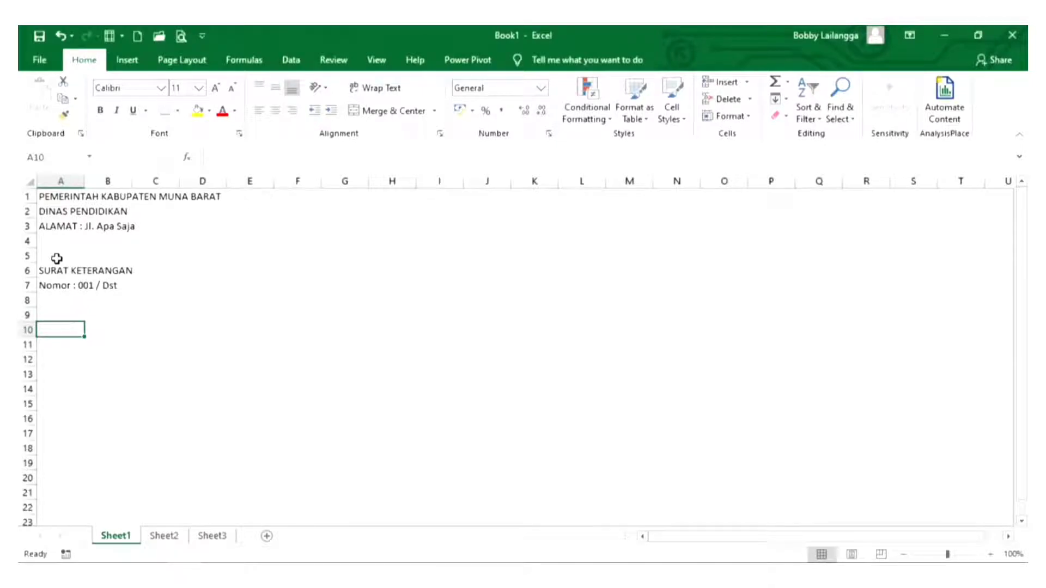
text(Yan)
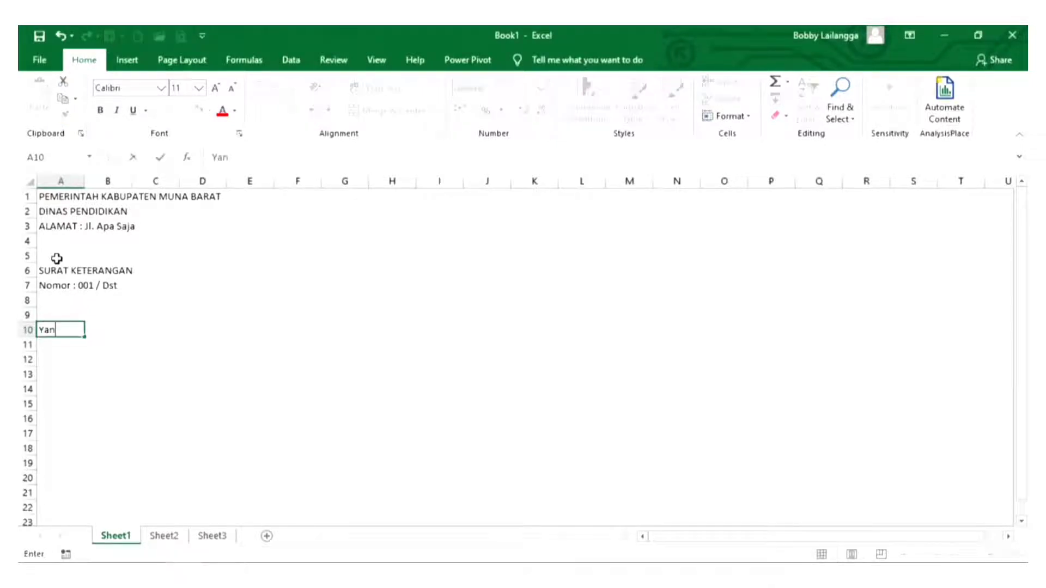
text(g bertanda tang)
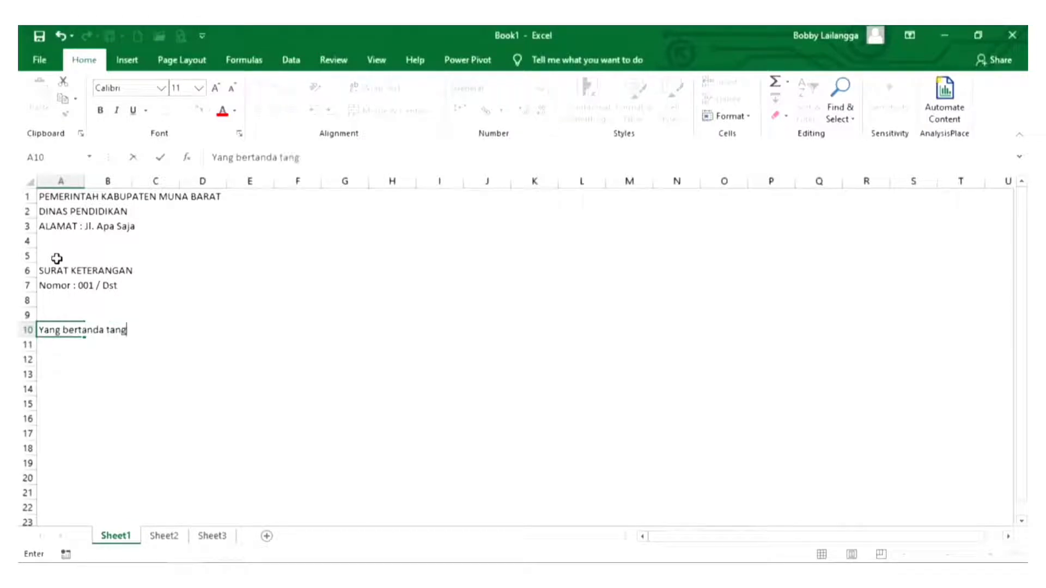
text(an di bawah ini )
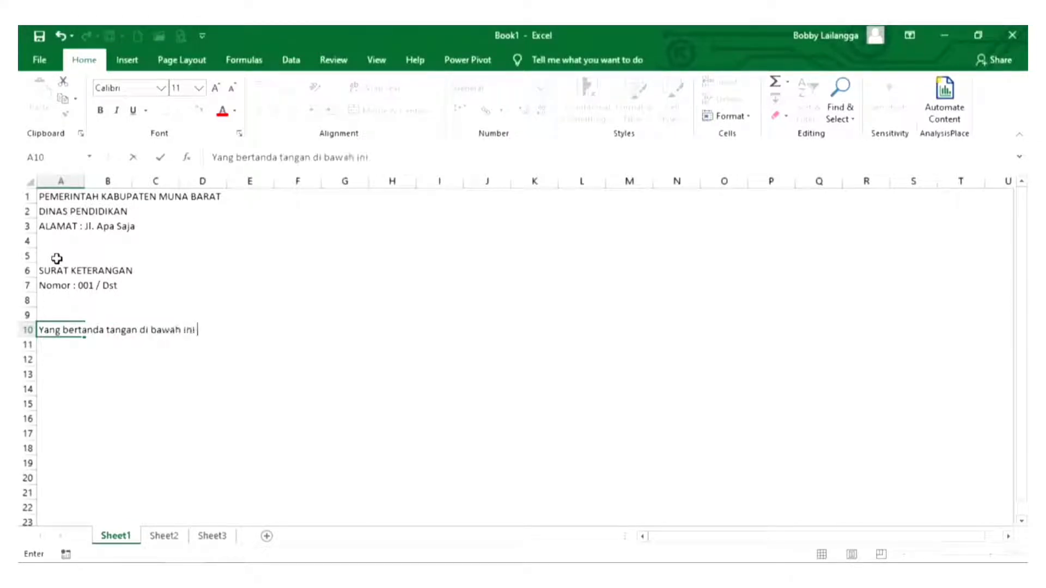
text(:)
key(Return)
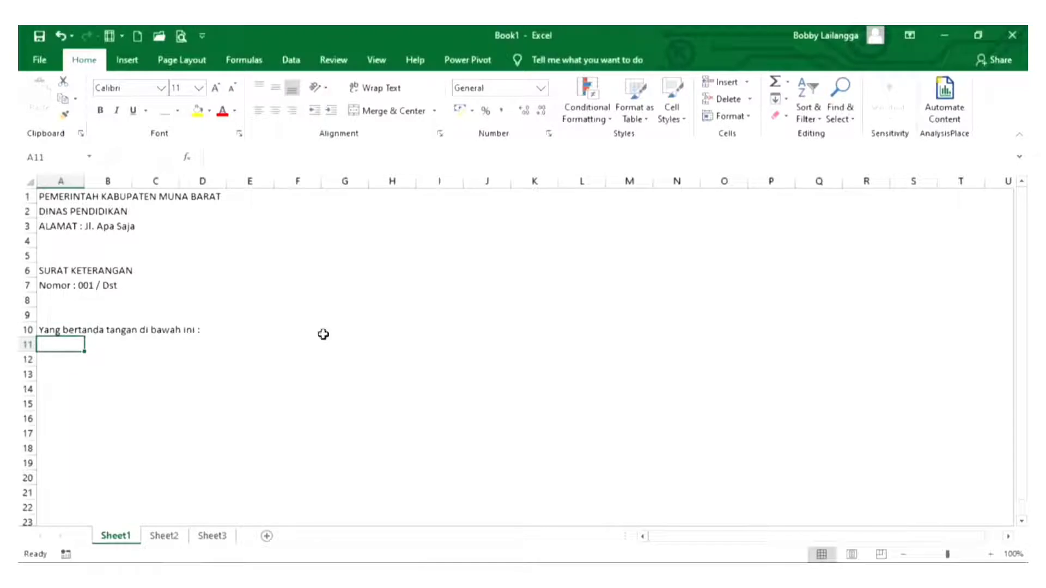
- Enter the signatory labels Nama, NIP and Jabatan in cells B11 to B13
key(Right)
text(Nama)
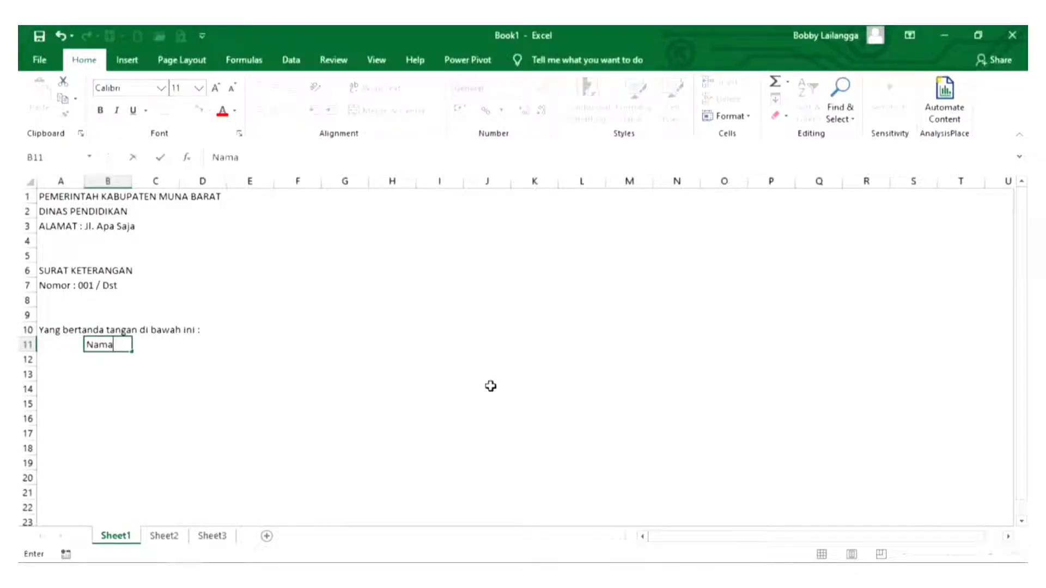
key(Return)
text(NIP)
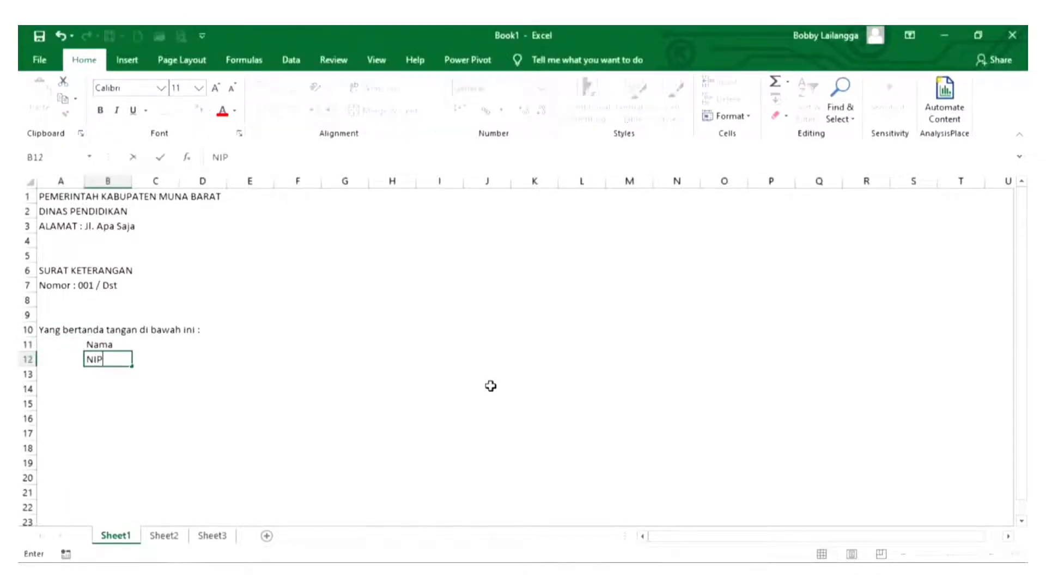
key(Return)
text(J)
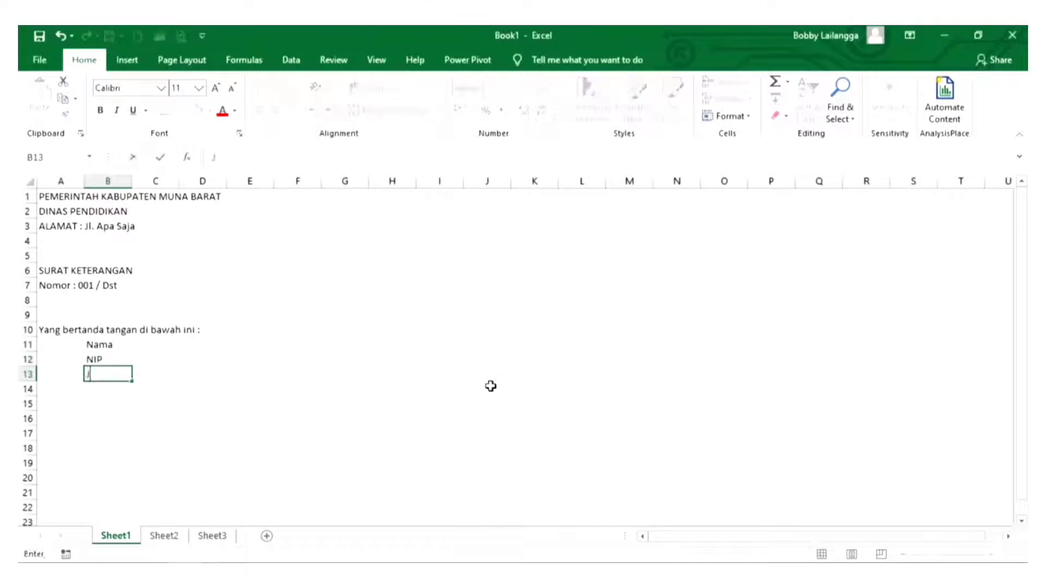
text(abatan)
key(Return)
- Enter the statement "Menerangkan dengan sesungguhnya bahwa :" in cell A15
key(Down)
key(Left)
key(Down)
key(Up)
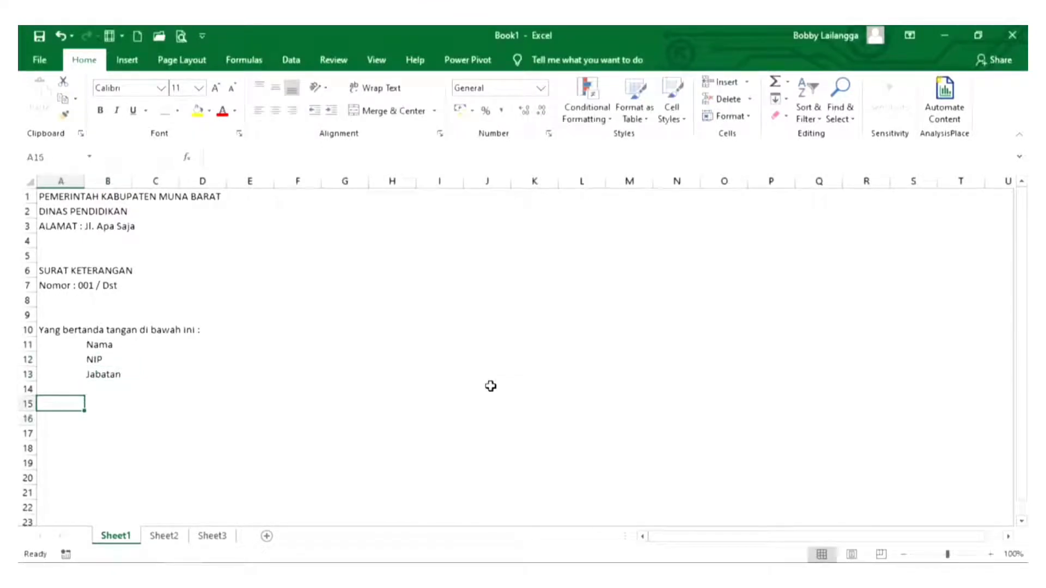
text(Menera)
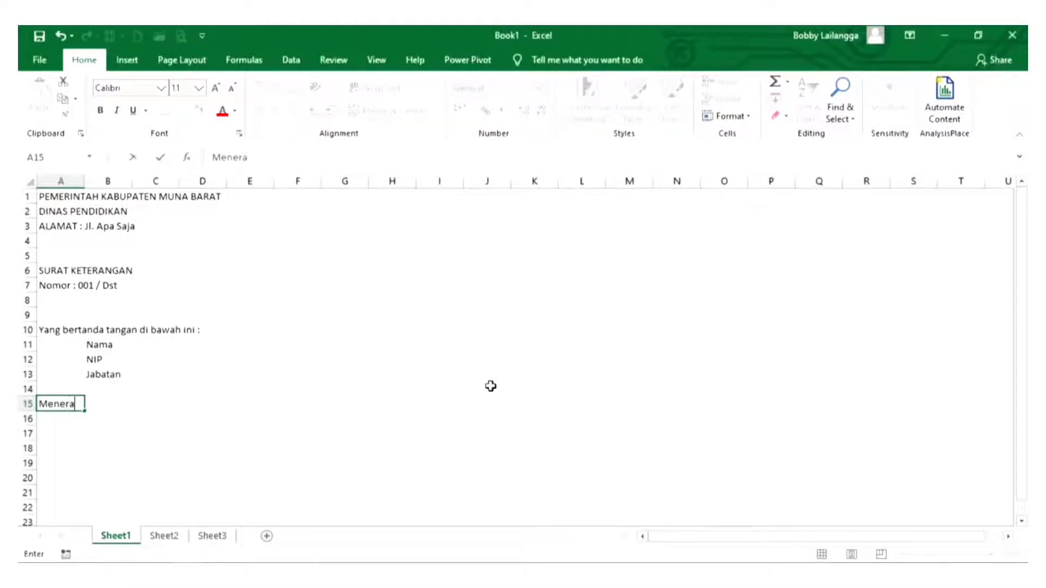
text(ngkan dengan ses)
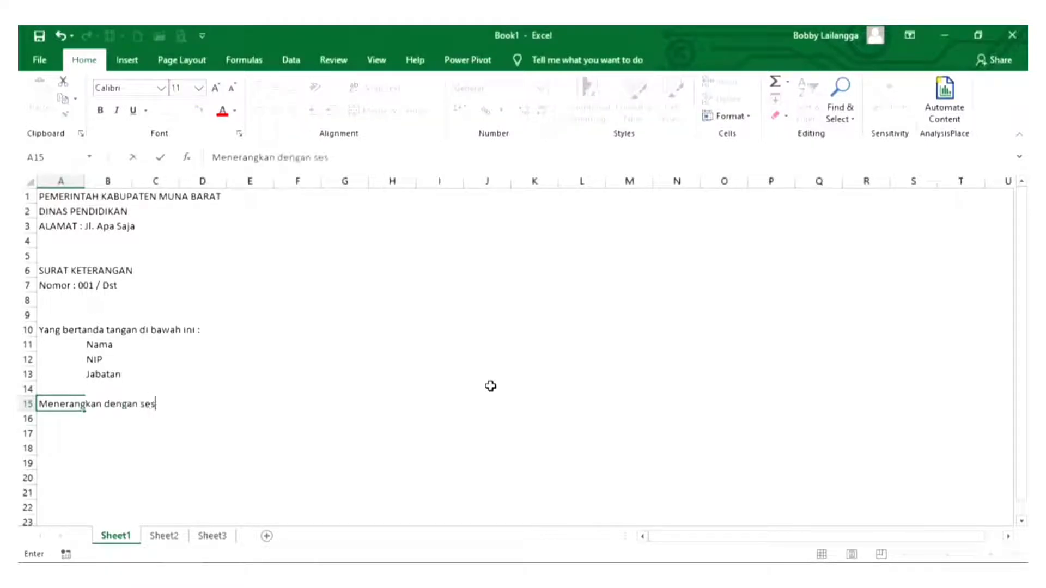
text(ungguhnya bahwa )
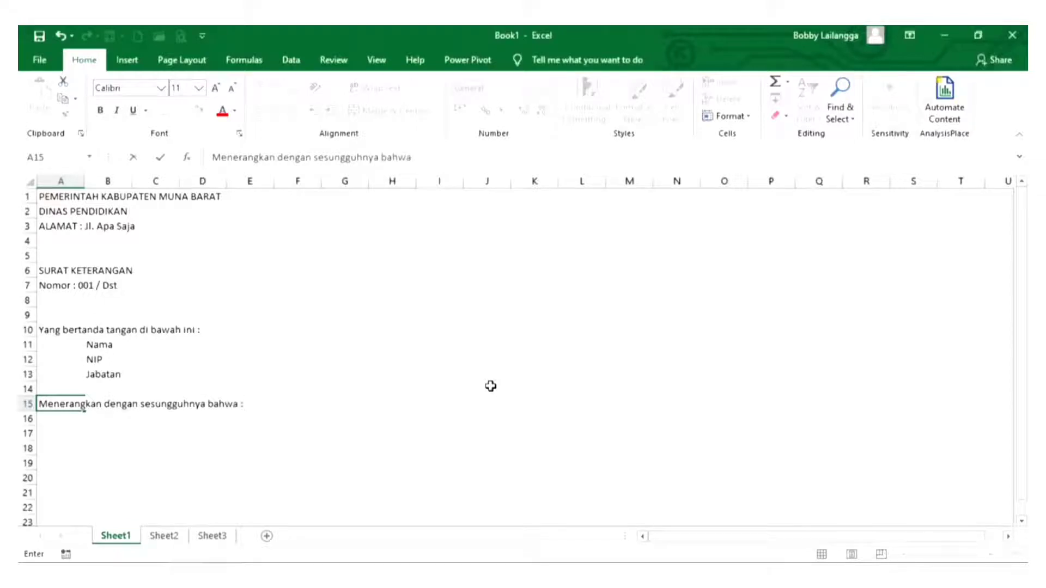
text(:)
key(Return)
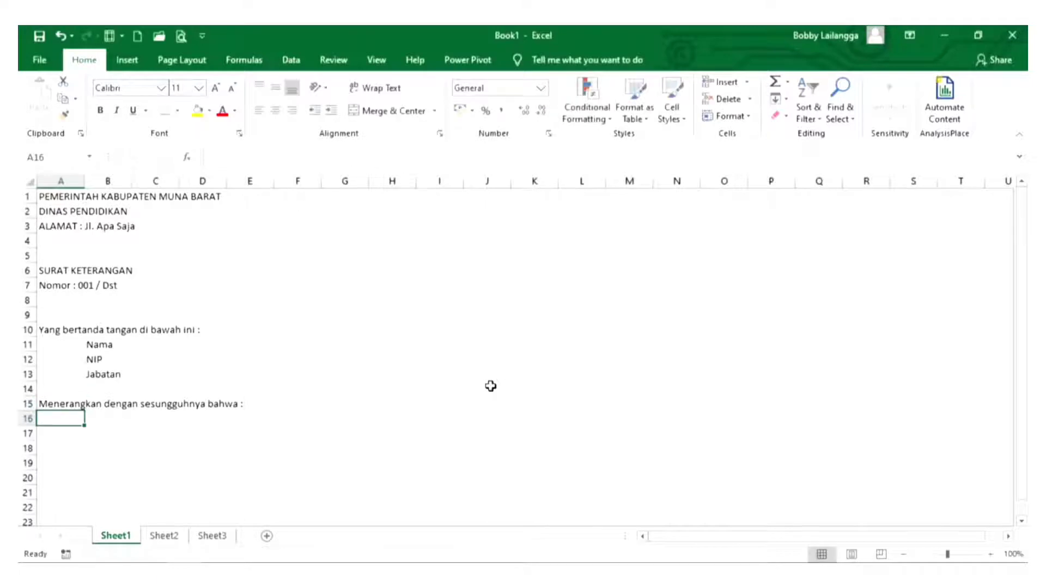
- Enter the labels Nama, NIK and Jenis Kelamin in cells B16 to B18 below the statement
click(119, 420)
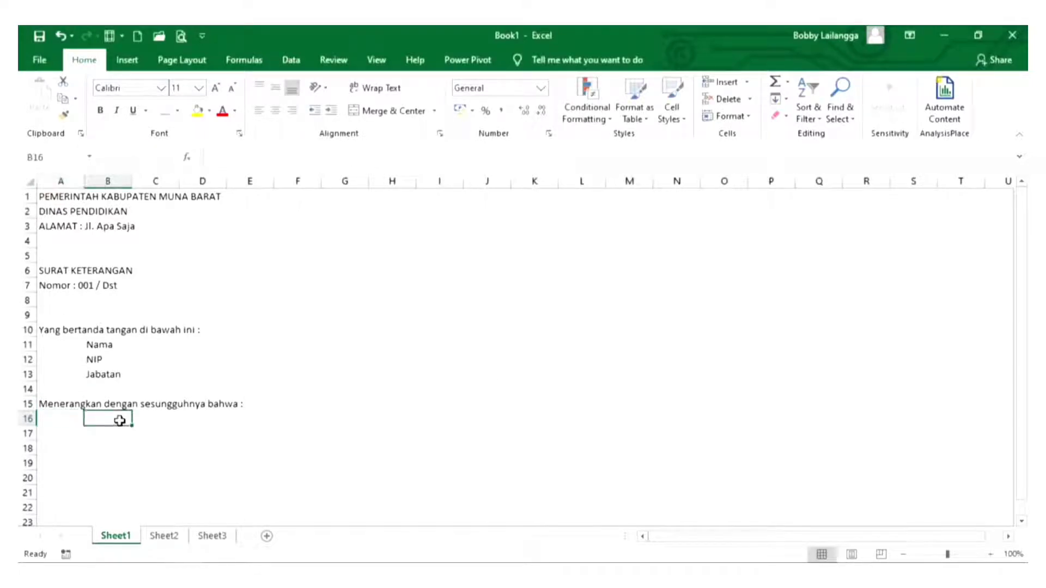
double_click(119, 420)
text(Nama)
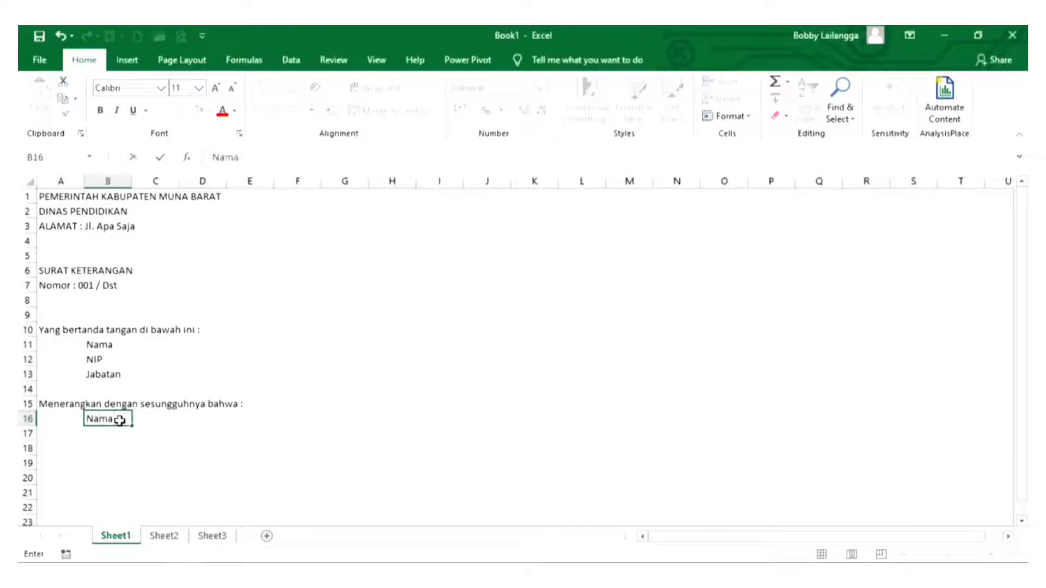
key(Return)
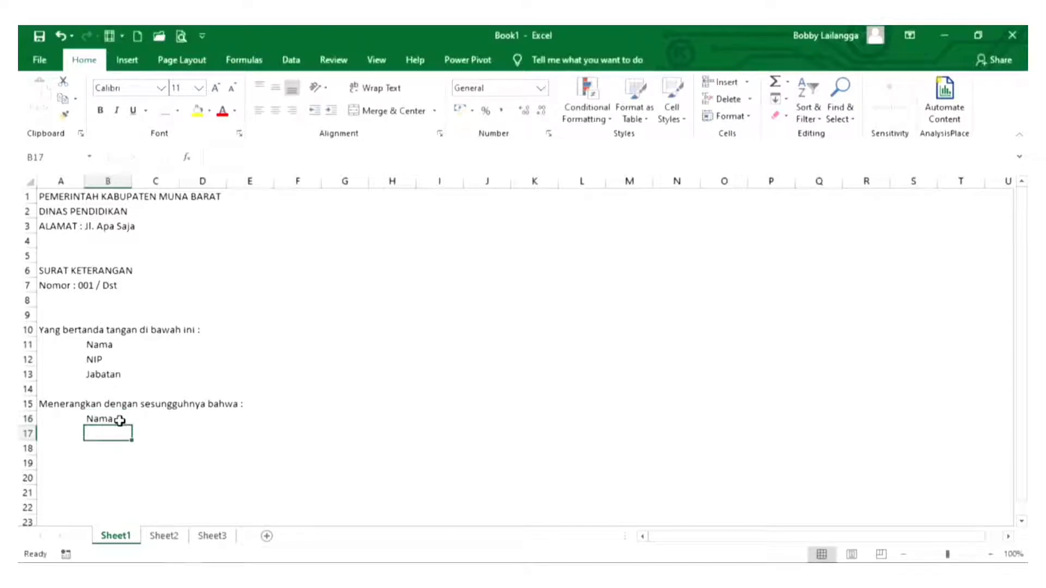
text(NIK)
key(Return)
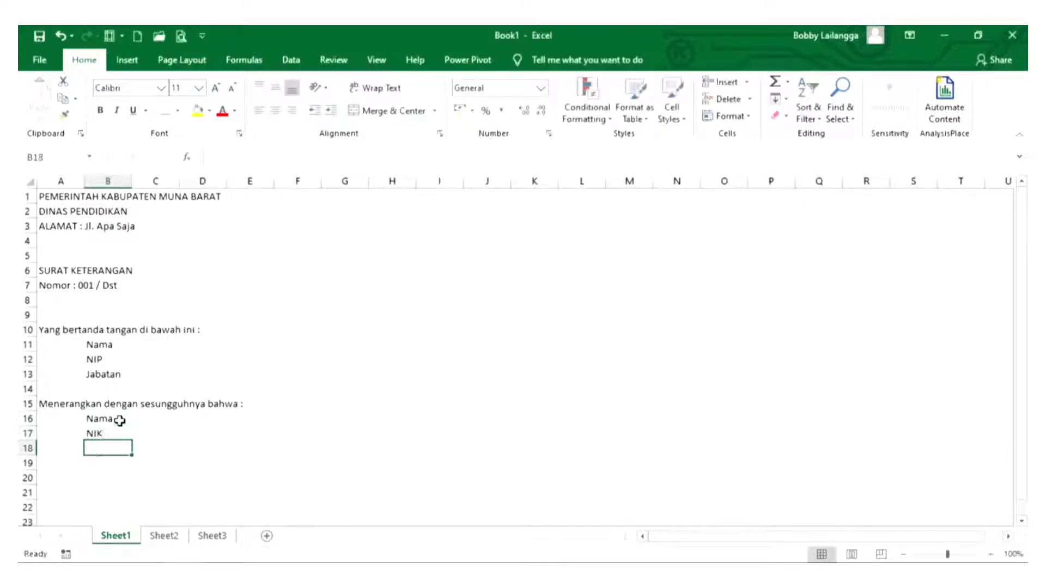
text(Jenis Kelamin)
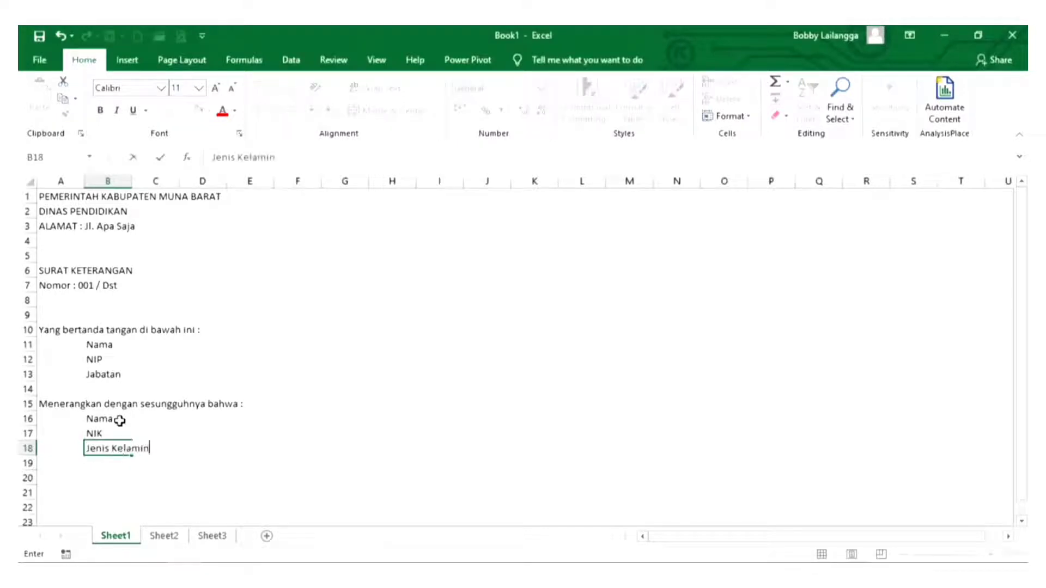
key(Return)
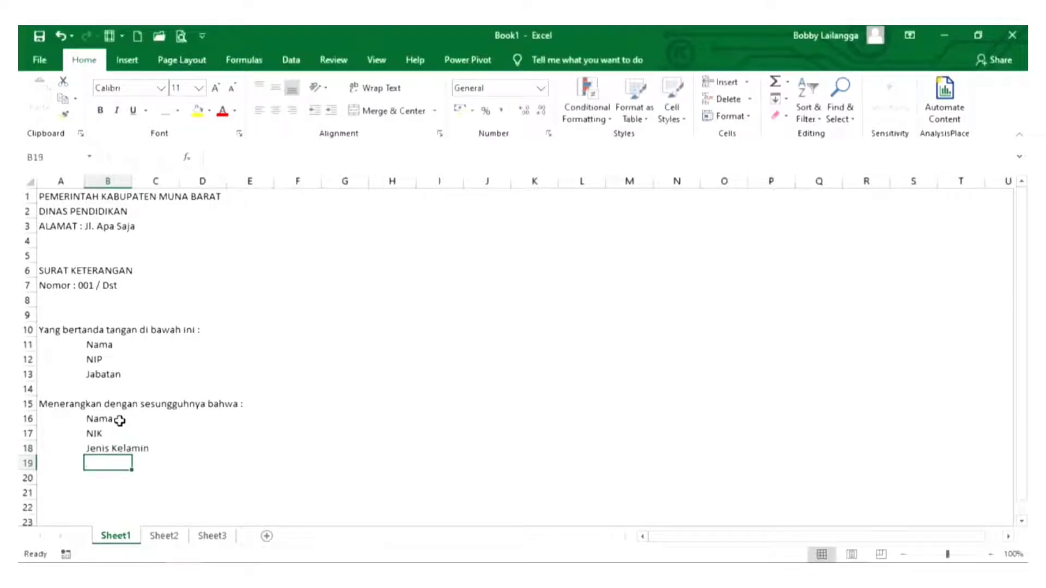
- Continue the label list with Agama, Pekerjaan and Alamat in cells B19 to B21
text(Agama)
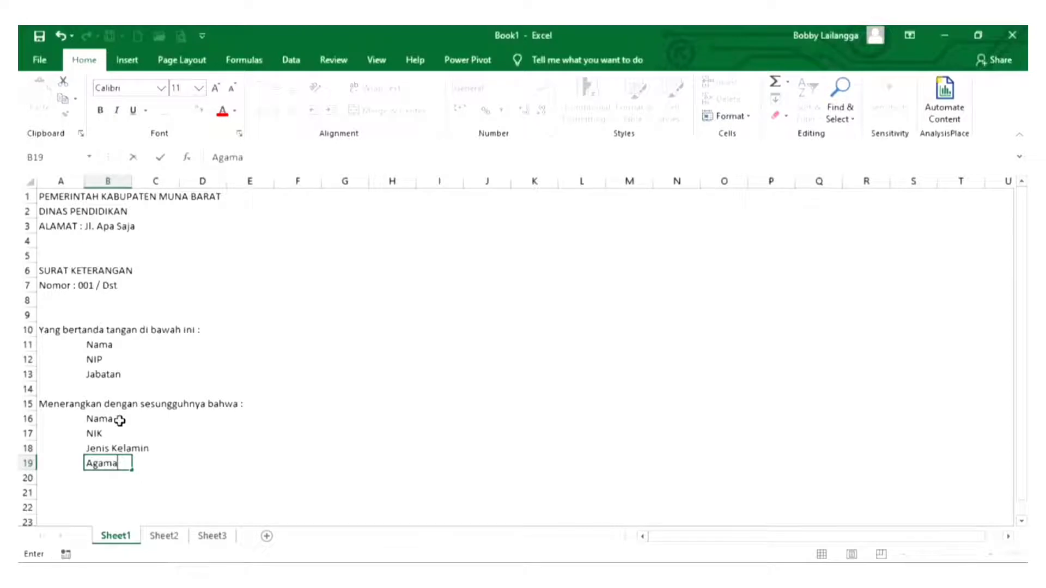
key(Return)
text(Pekerjaan)
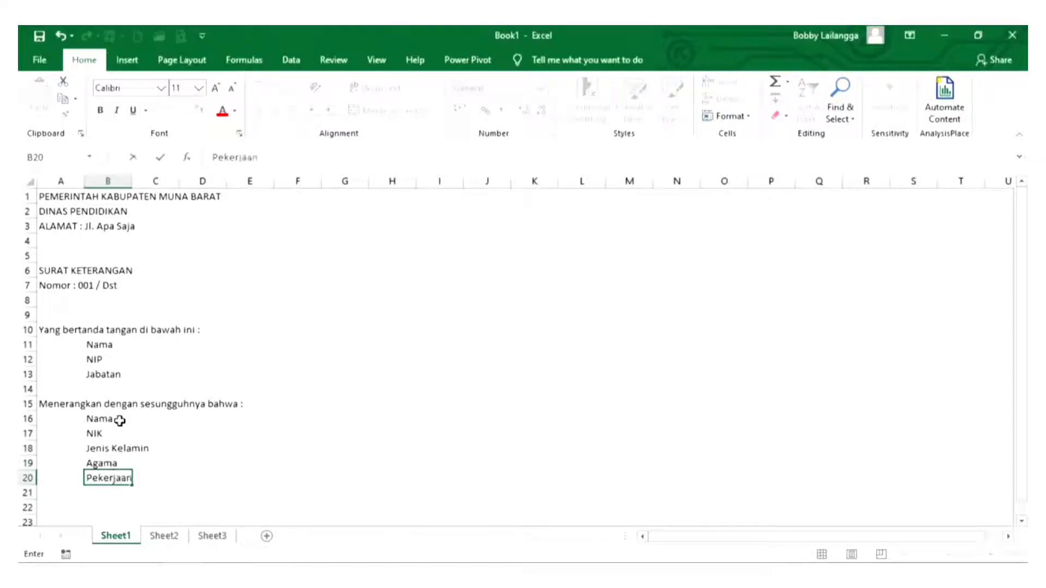
key(Return)
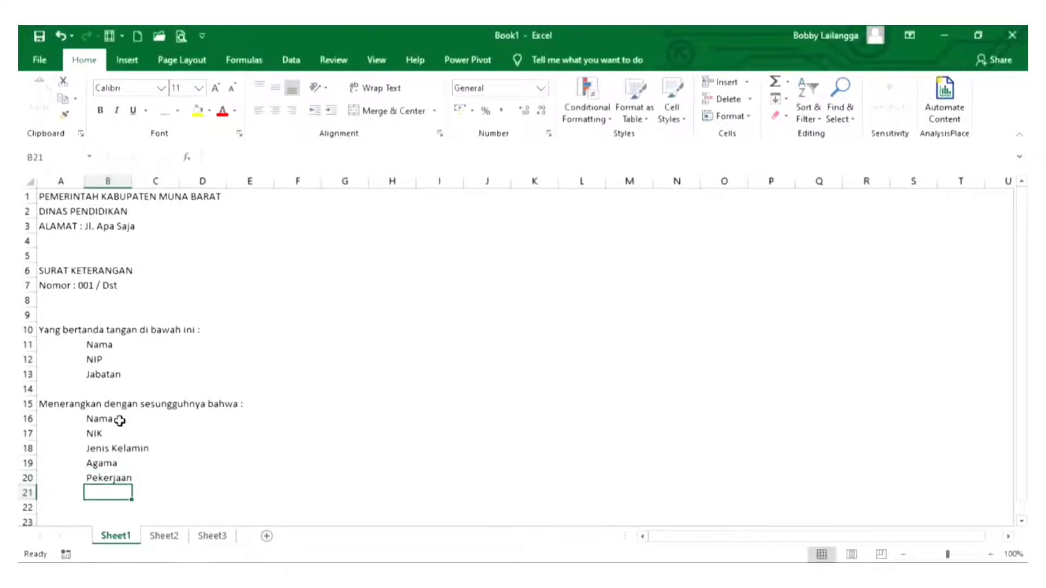
text(Alamat)
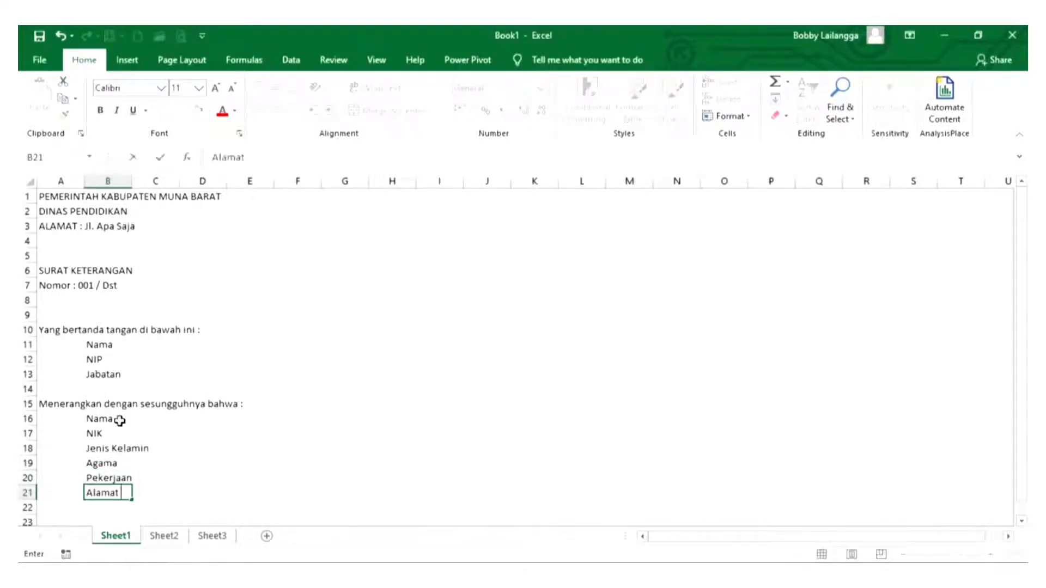
key(Tab)
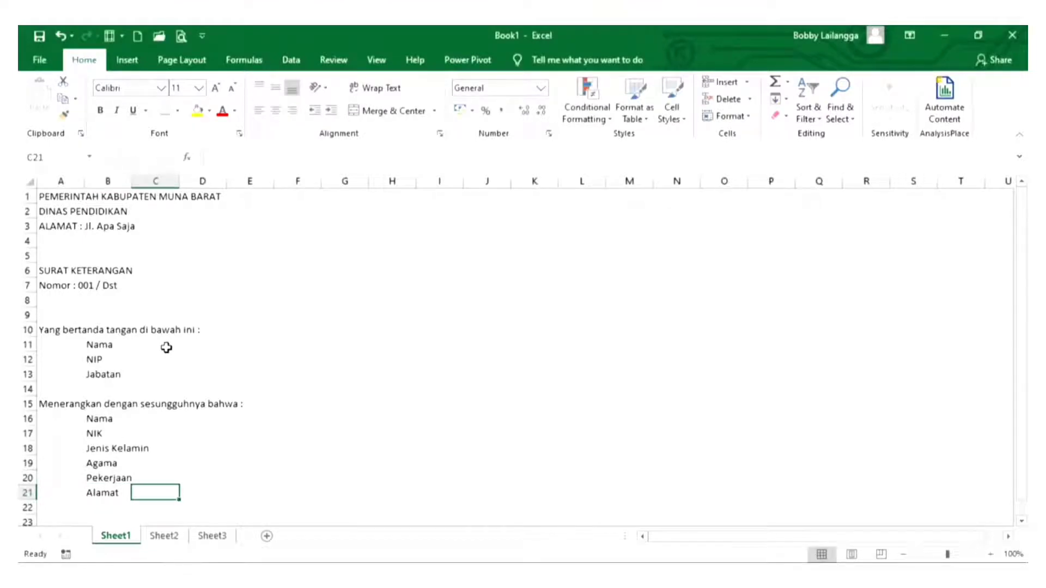
- Begin the body sentence in cell A23 with "Nama tersebut di atas merupakan"
click(150, 449)
scroll(136, 460, down, 2)
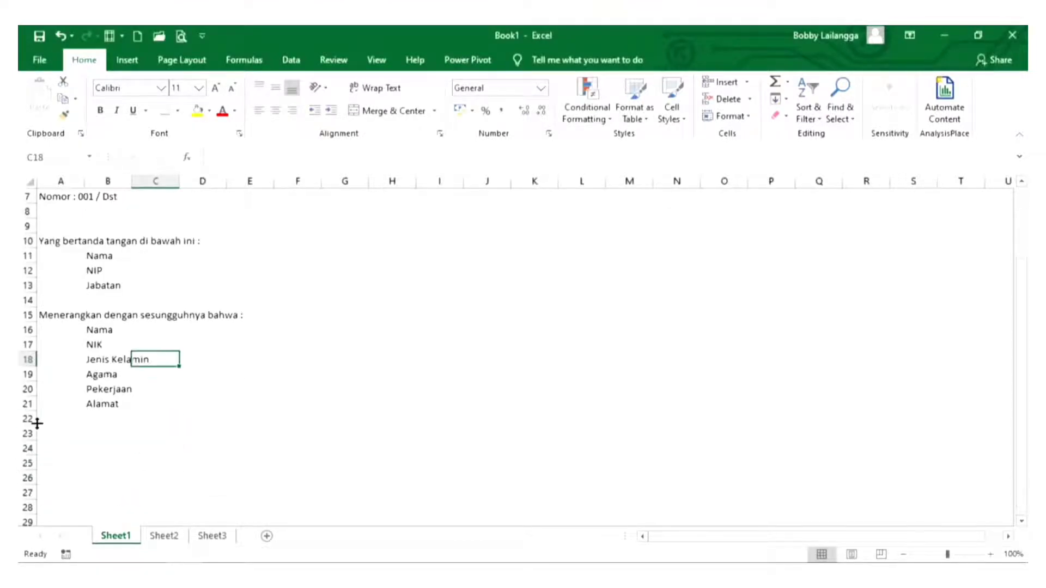
click(51, 435)
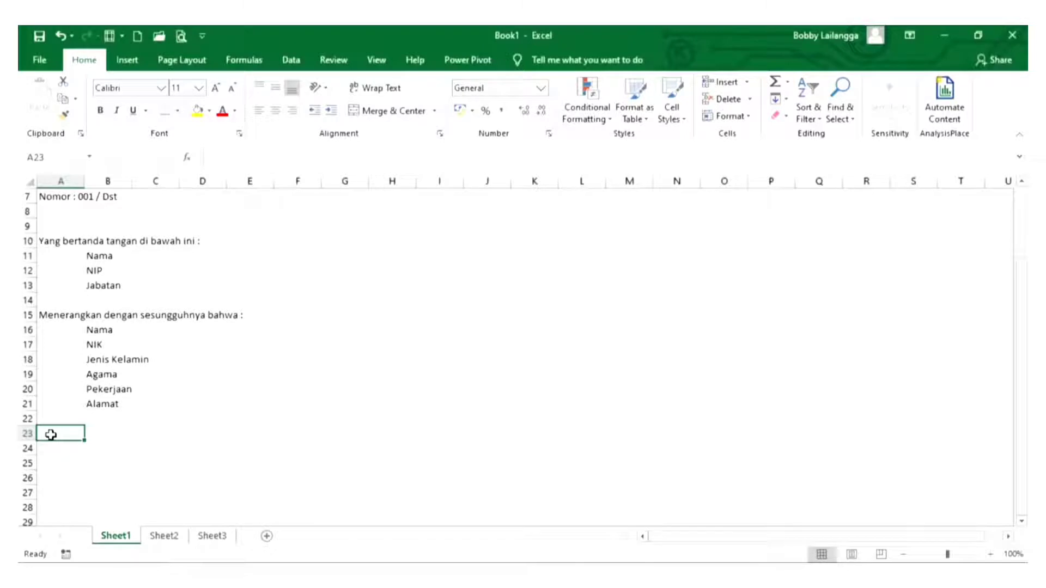
text(Na)
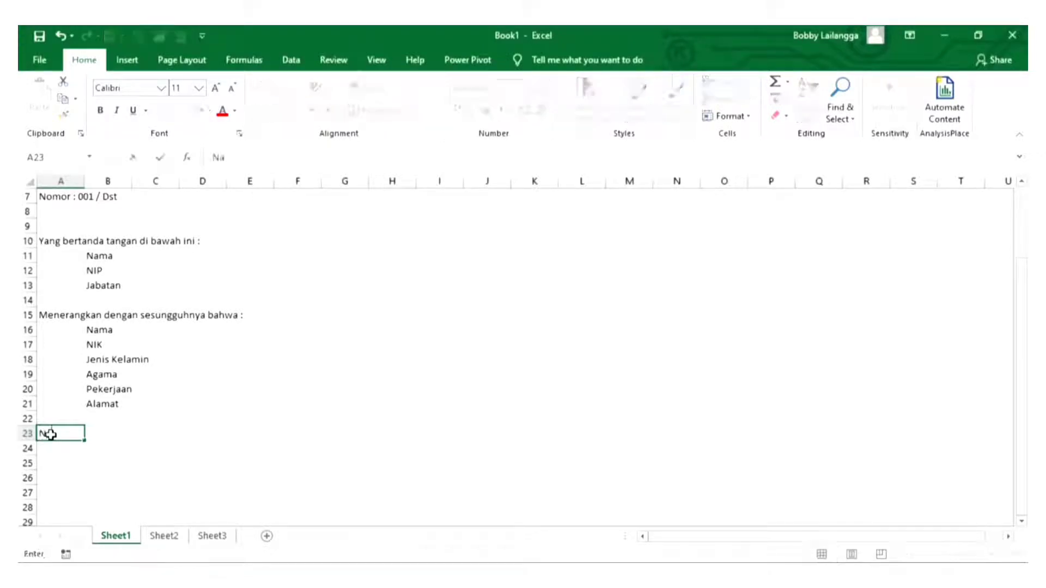
text(ma tersebut d)
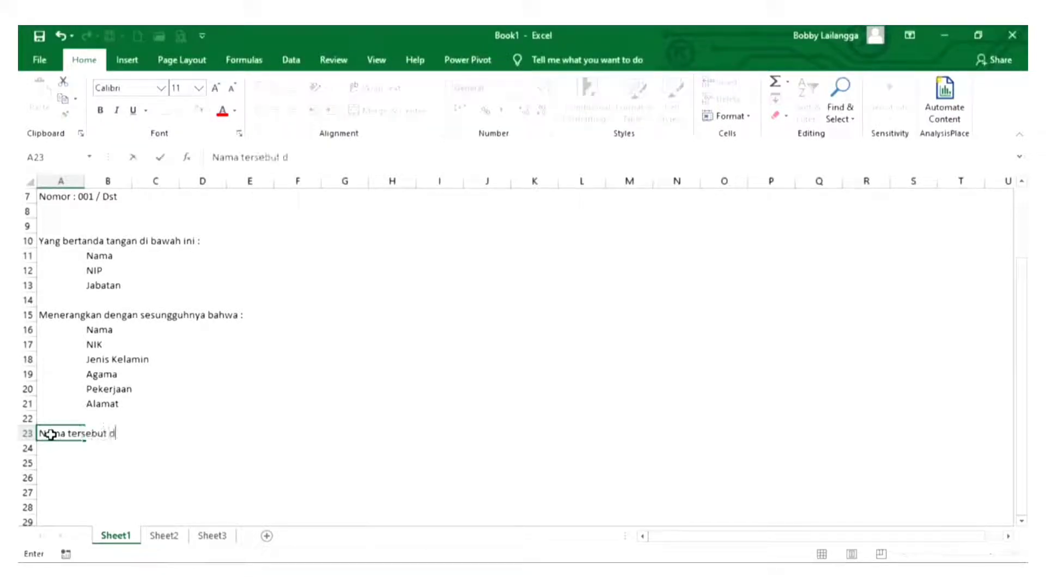
text(i atas mene)
key(BackSpace)
key(BackSpace)
key(BackSpace)
key(BackSpace)
text(merupakan )
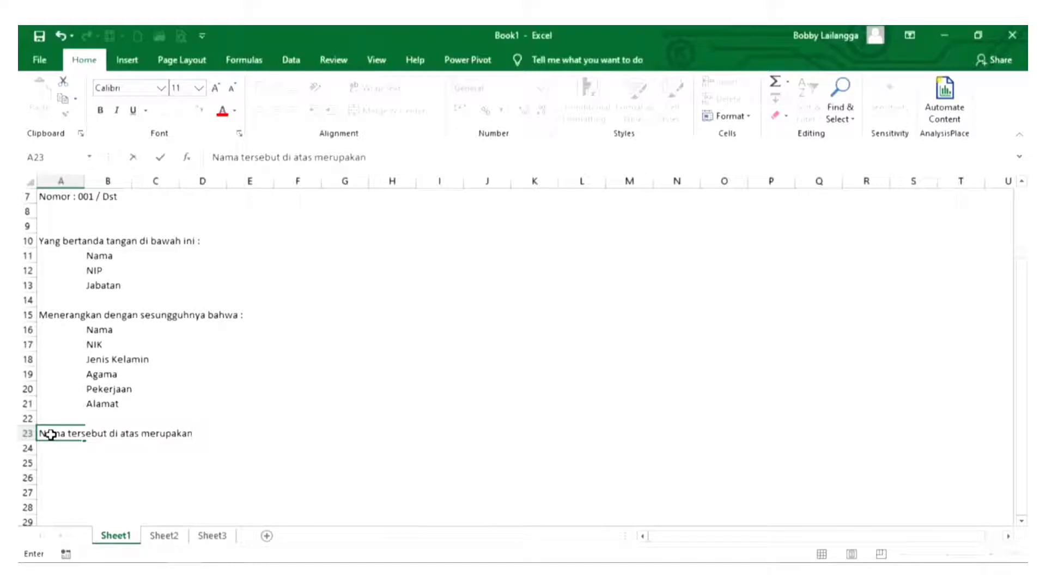
- Extend the sentence in A23 with "Pegawai Negeri Sipil yang betul-betul Bekerja"
text(Pegawai yang)
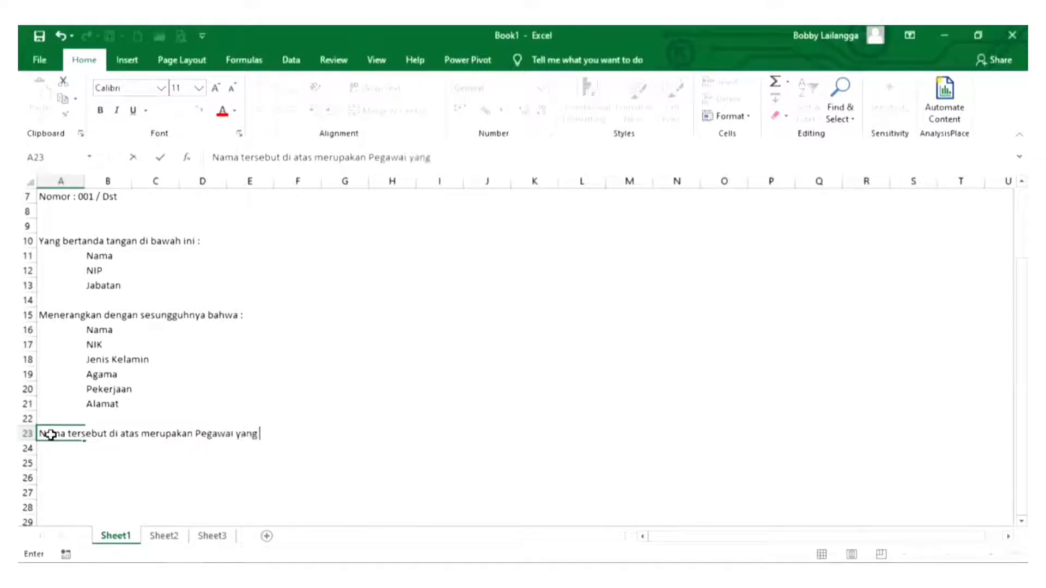
key(BackSpace)
key(BackSpace)
key(BackSpace)
key(BackSpace)
text(Negeri Sipil)
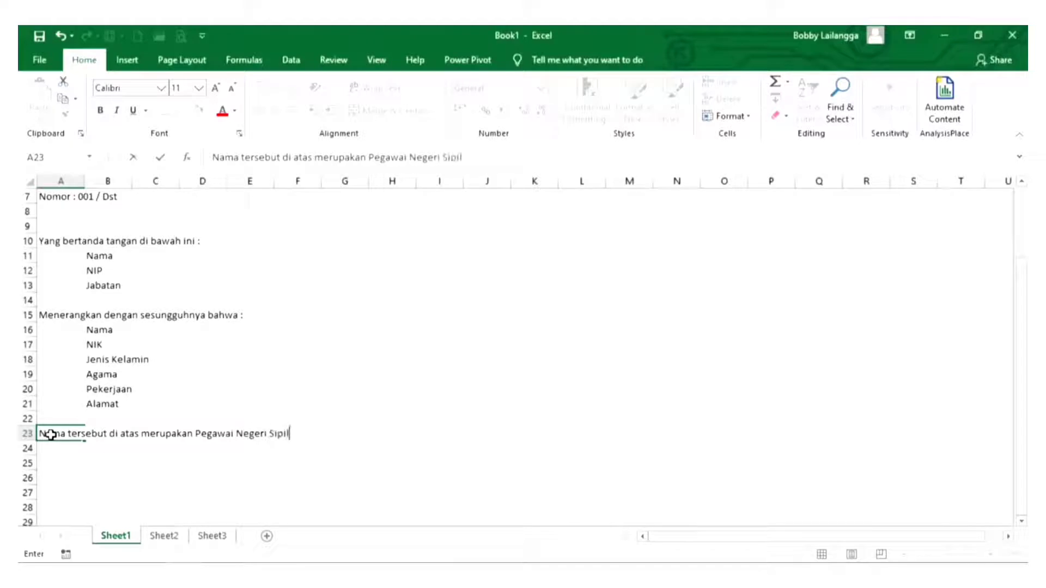
text( yang betul )
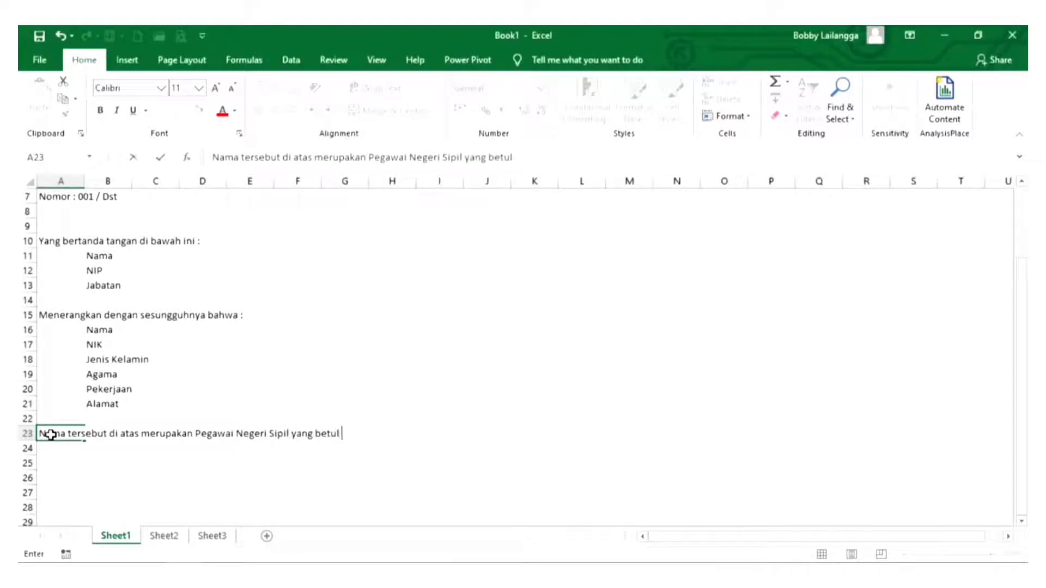
text(betul Bekerja)
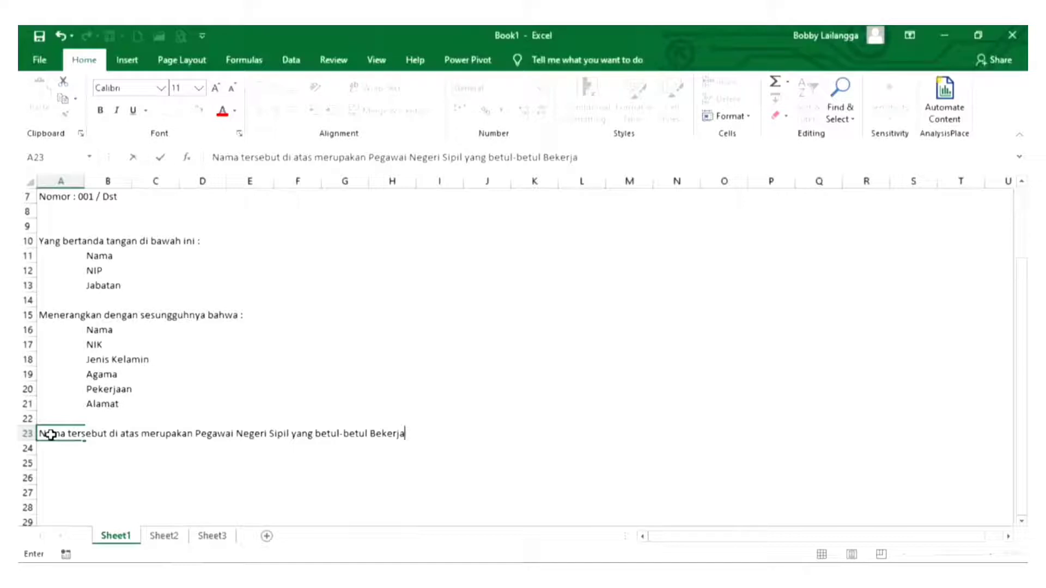
- Replace the word "Bekerja" at the end of the A23 sentence with "bertugas di Dinas Pendidikan"
key(BackSpace)
key(BackSpace)
key(BackSpace)
key(BackSpace)
key(BackSpace)
key(BackSpace)
key(BackSpace)
key(BackSpace)
text(bertugas di Dinas)
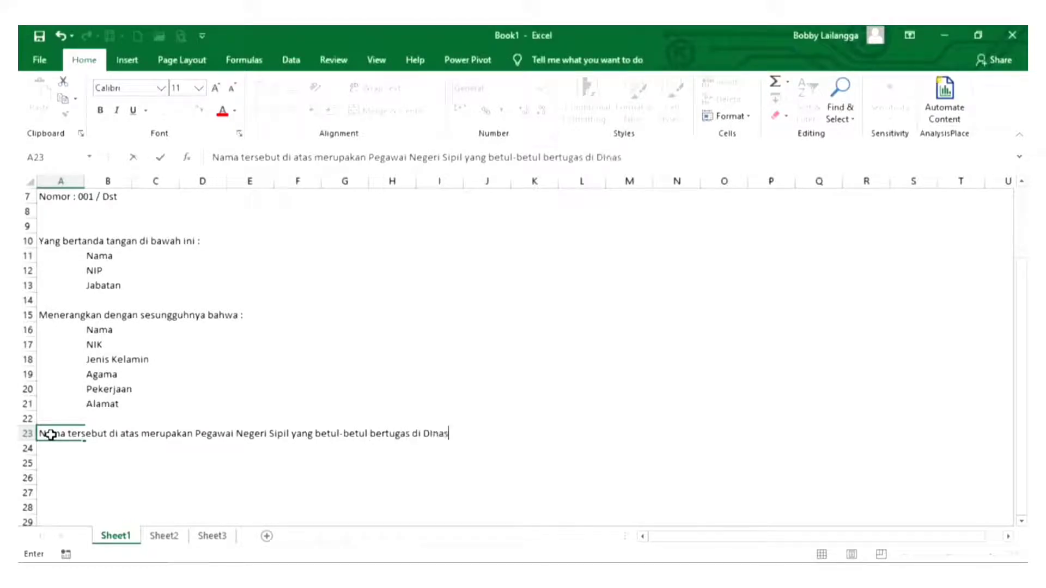
text( Pendidikan )
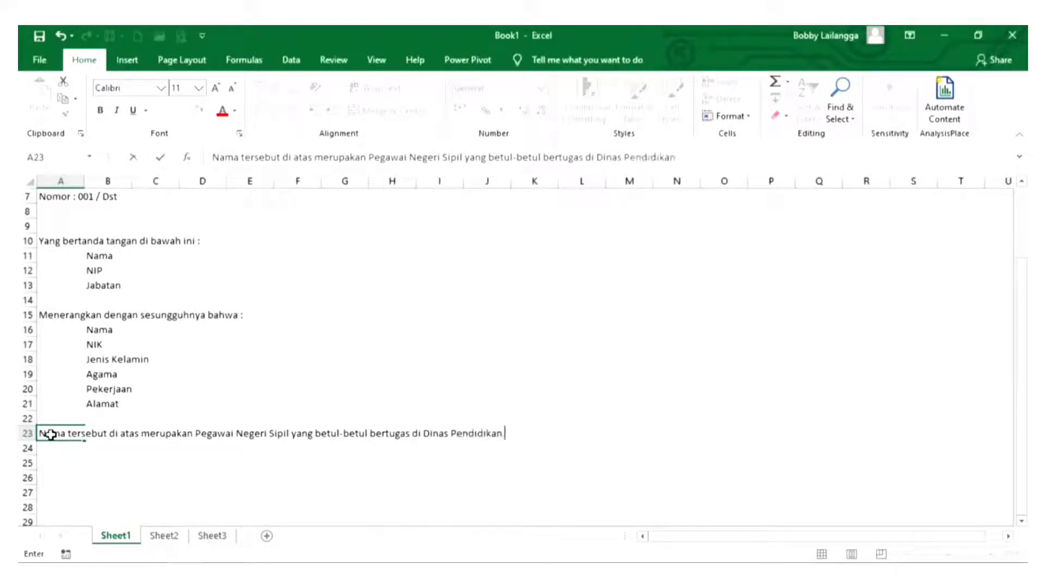
- Finish the A23 sentence with "Kabupaten Muna Barat Propinsi Sulawesi Tenggara sejak tanggal 01 Januari 2020 sampai sekarang."
text(Kabupaten Muna B)
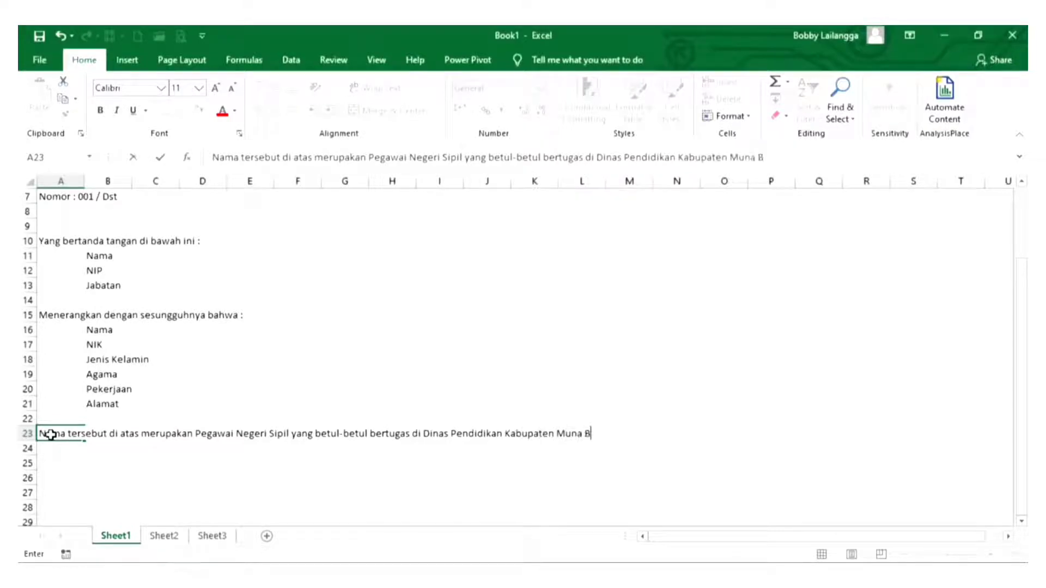
text(arat Propinsi Su)
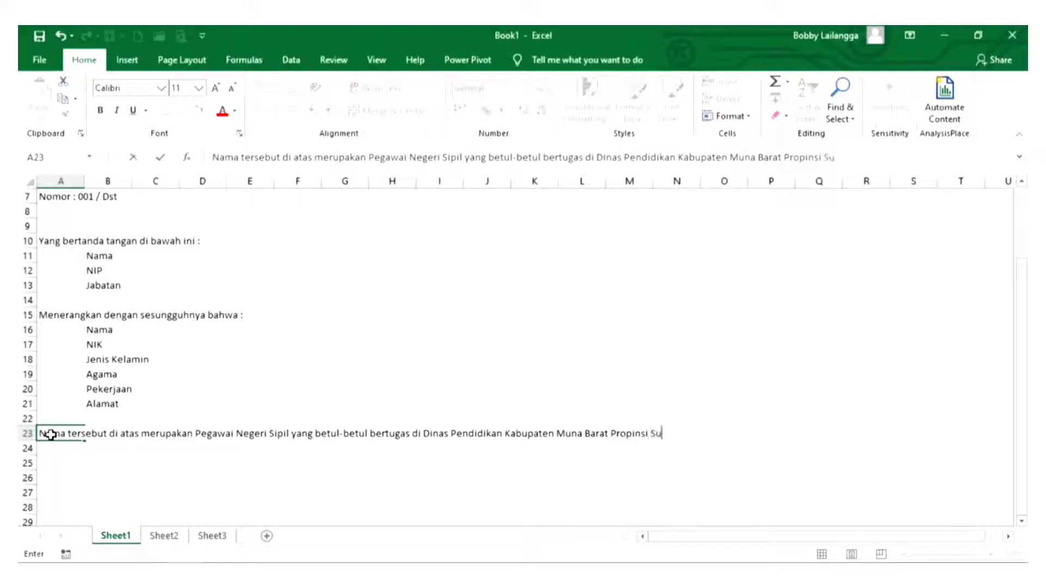
text(lawesi Tenggara)
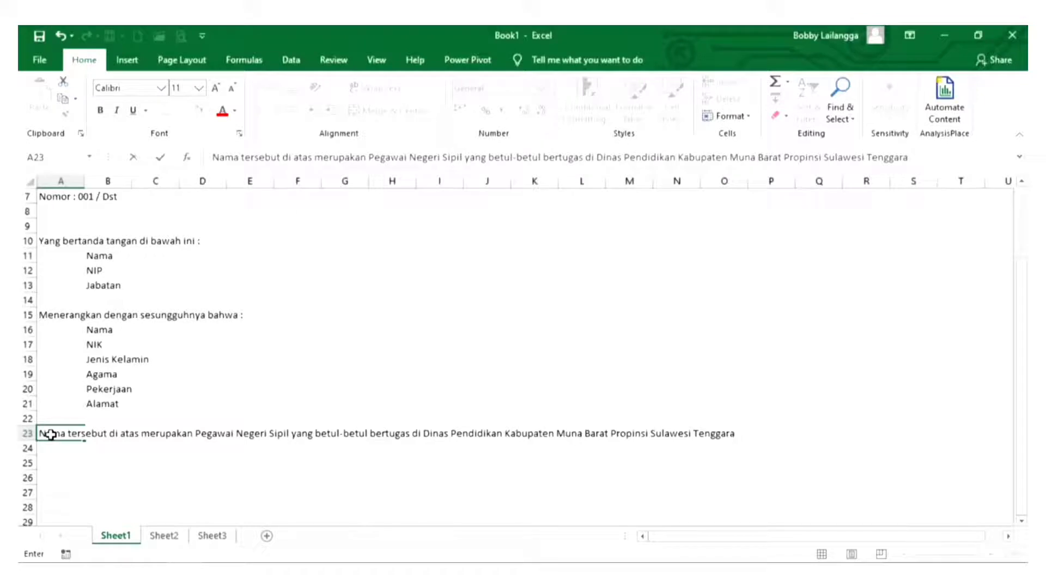
text( sejak tangga)
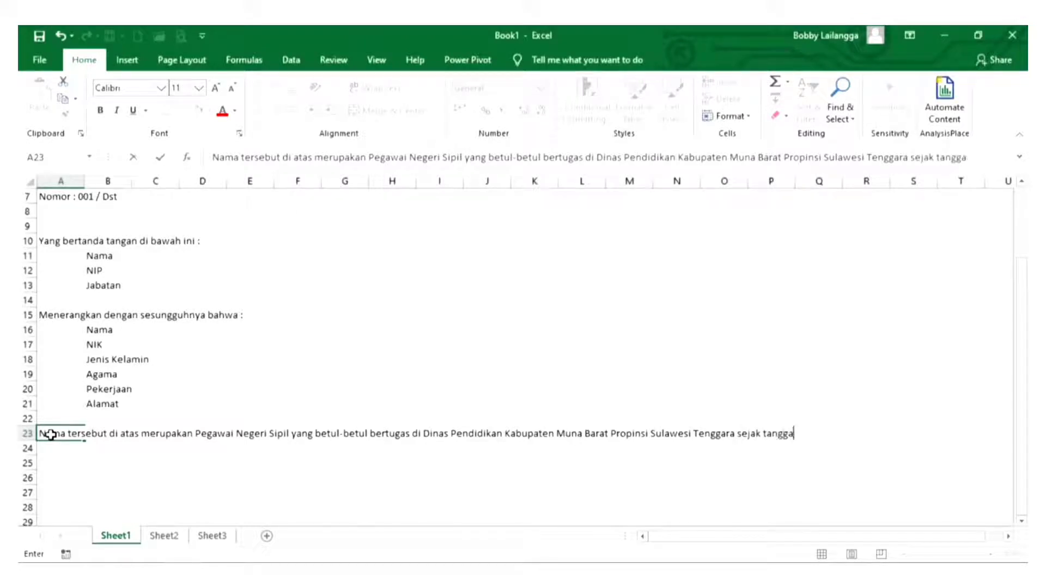
text(l 01 Januari 2020 )
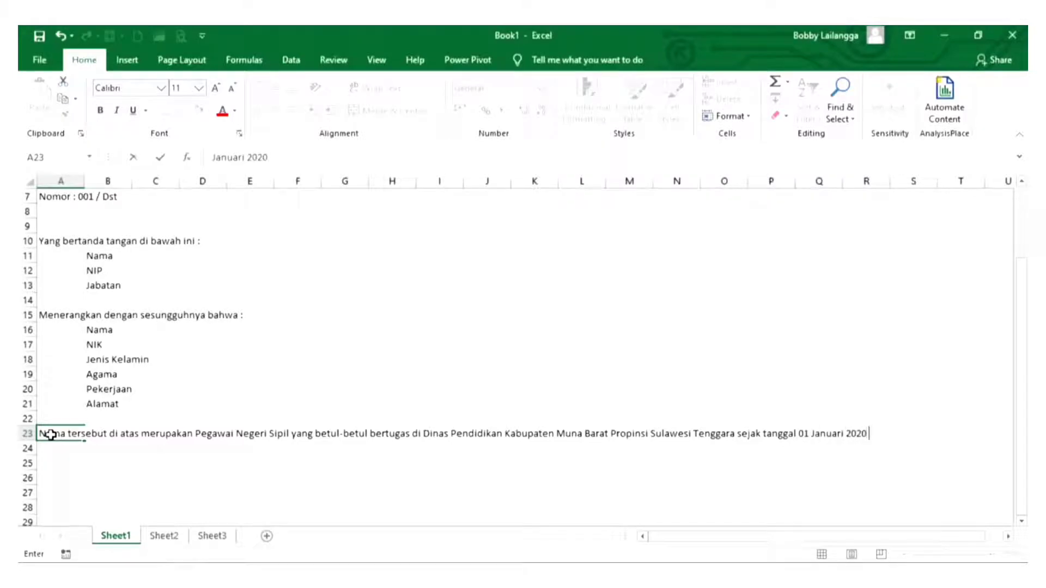
text(sampai sekarang.)
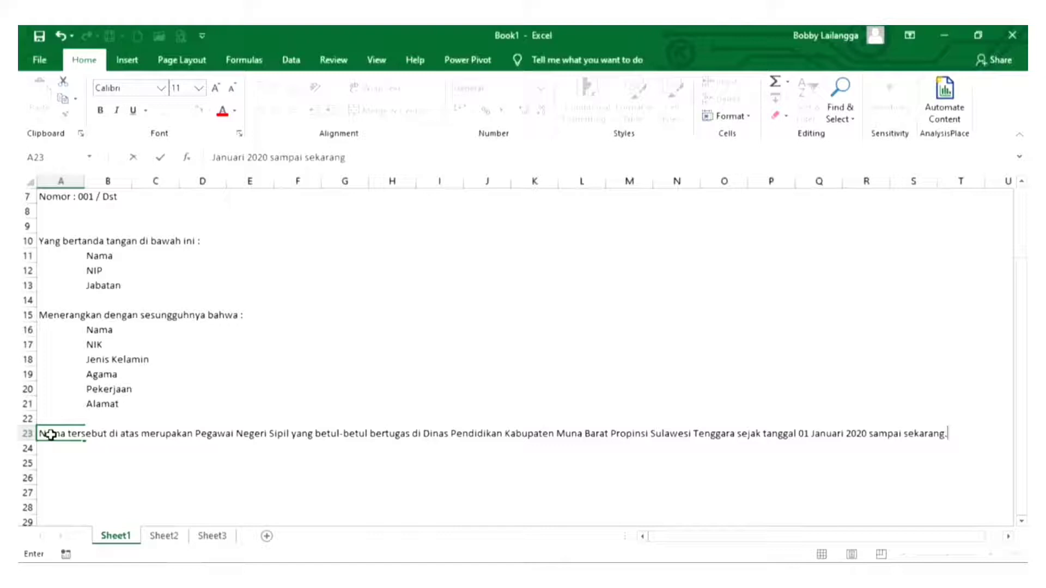
key(Return)
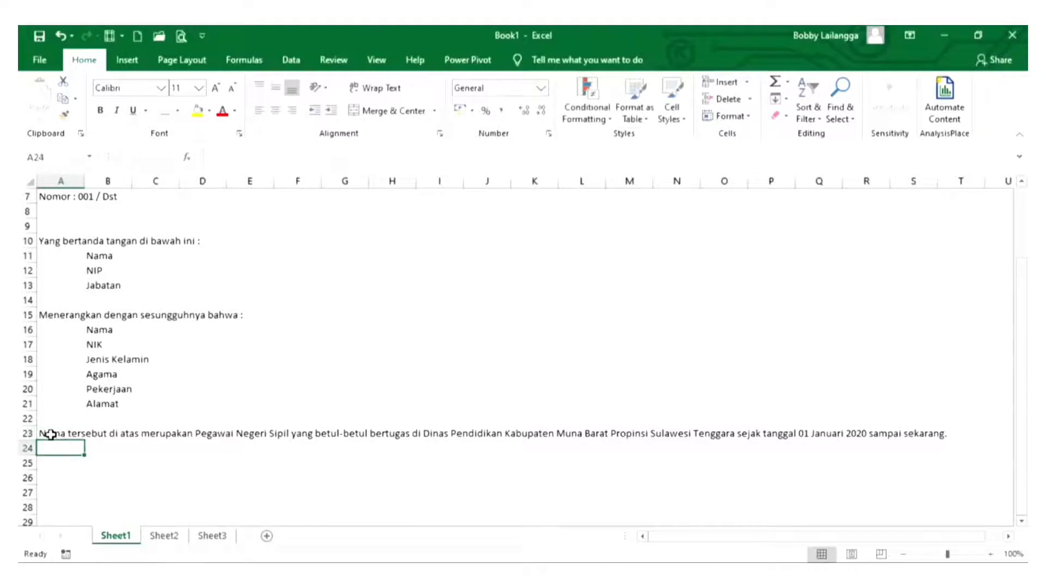
- Start the closing sentence in cell A25 with "Demikian Surat Keterangan ini kami buat dengan sebenar-benarnya"
key(Return)
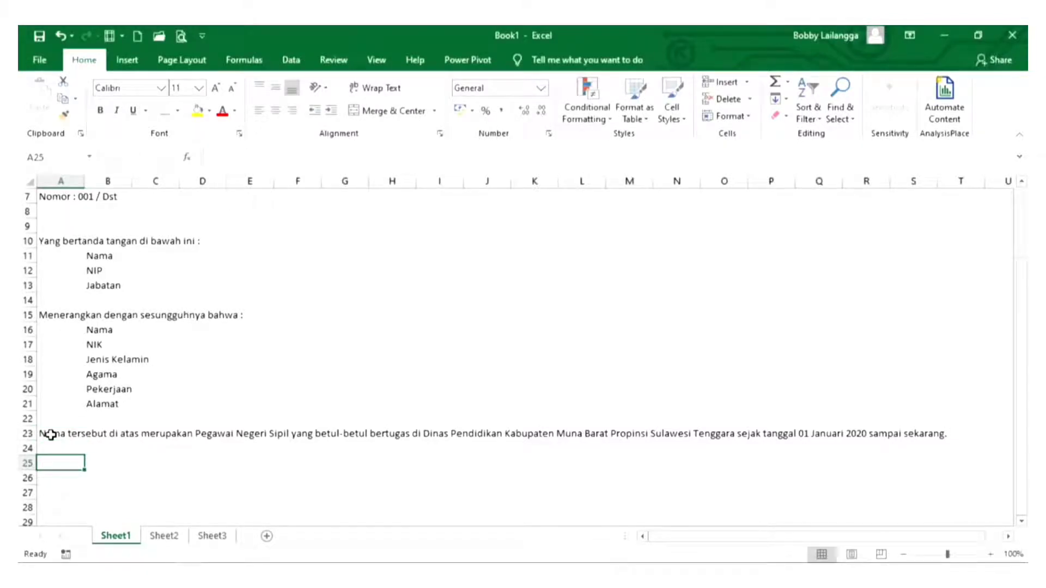
text(Demi)
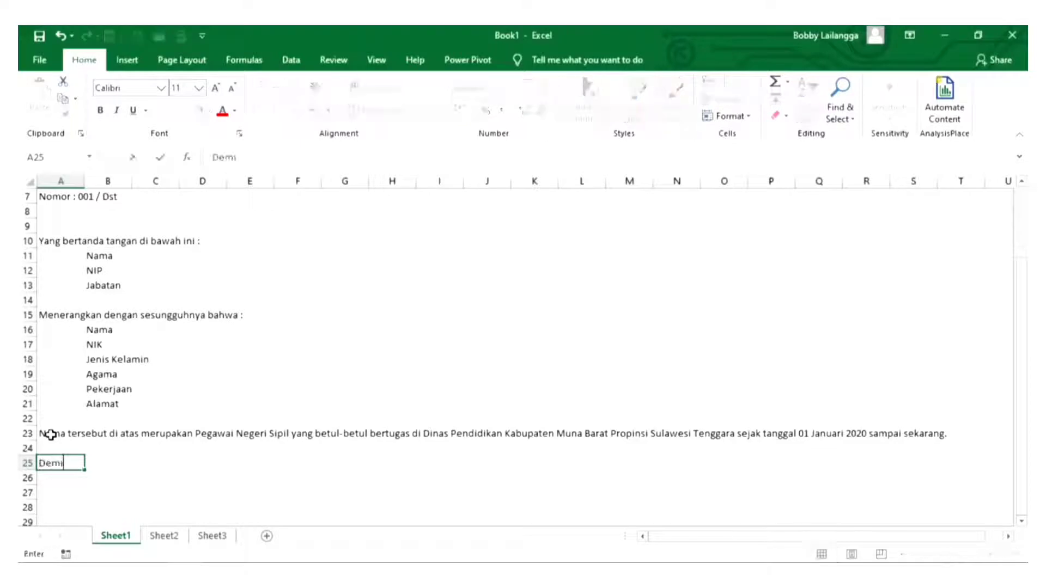
text(kian Surat Keterangan )
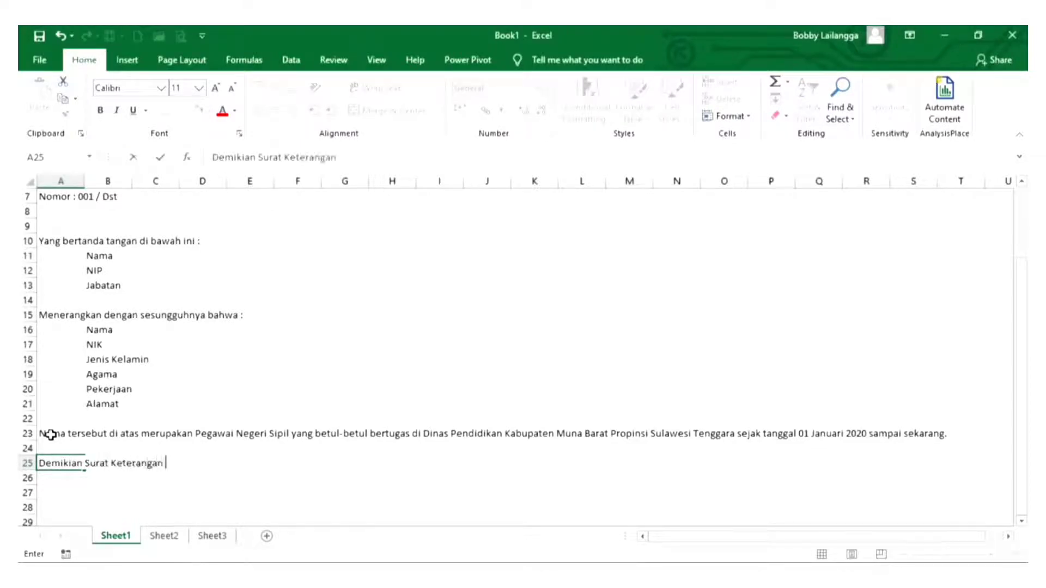
text(ini kami bat)
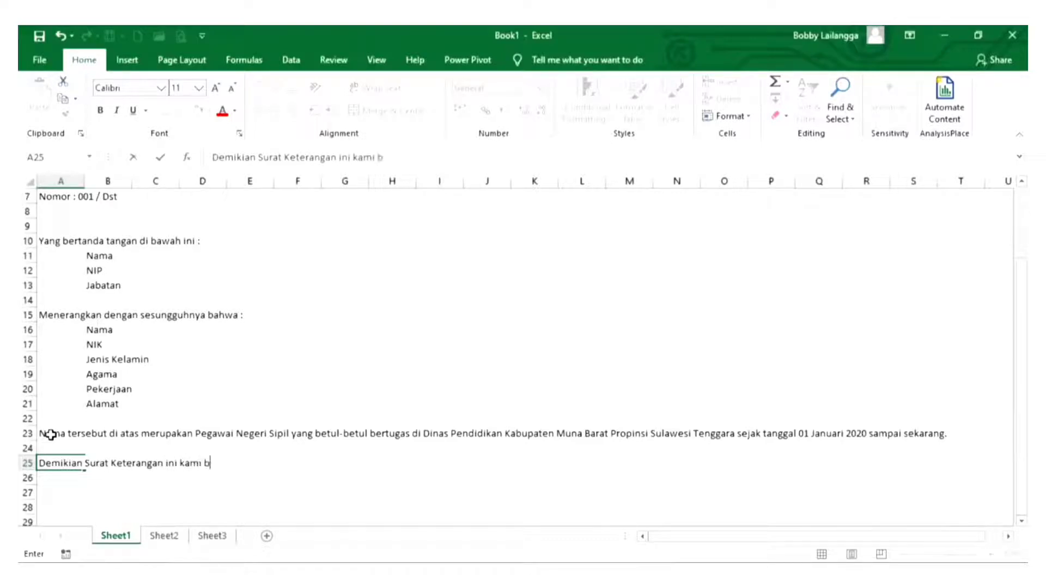
key(BackSpace)
key(BackSpace)
key(BackSpace)
key(BackSpace)
text(buat dengan se)
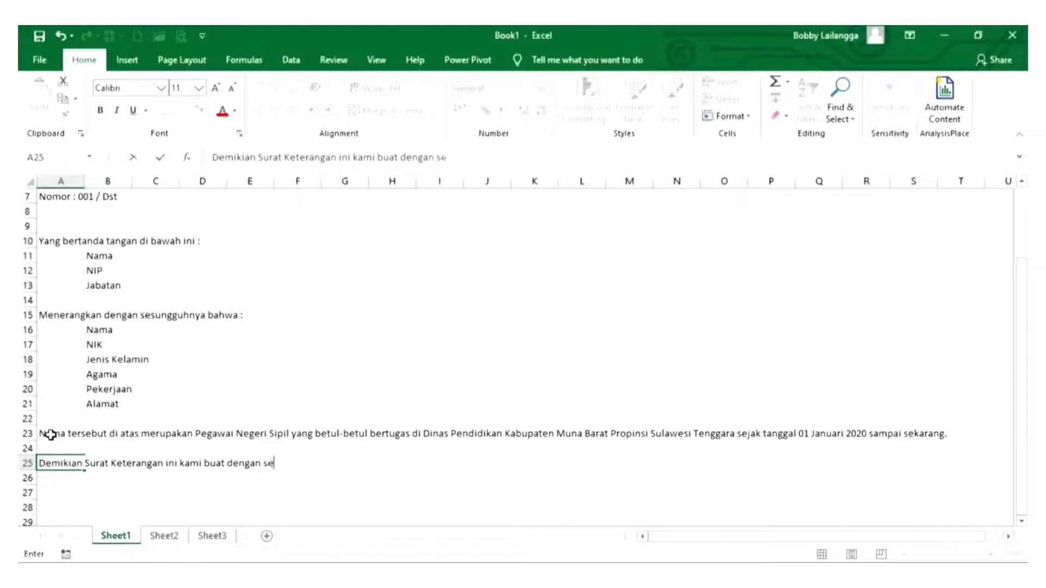
text(benar-benarnya)
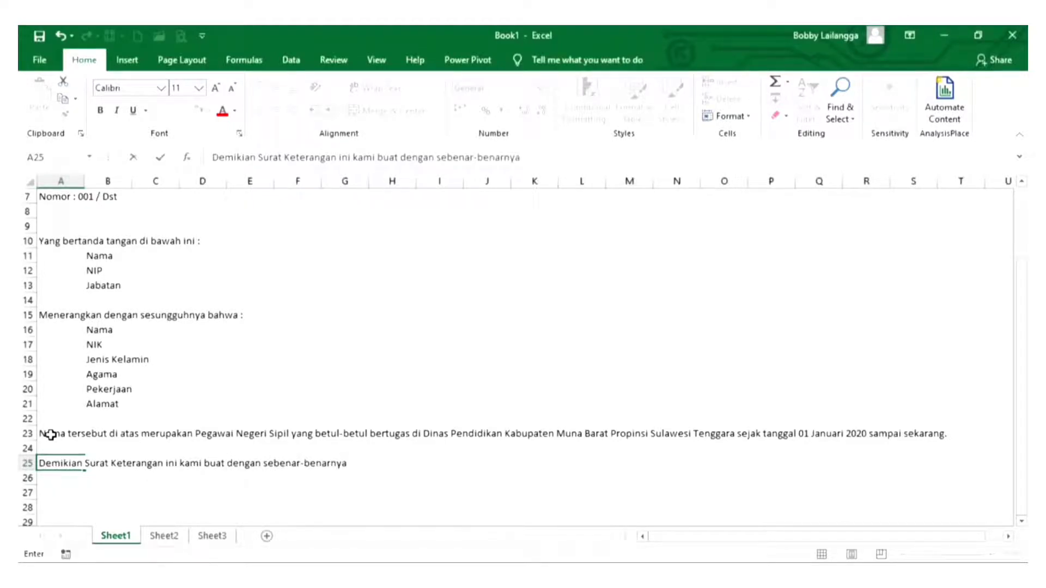
- Complete the closing sentence in A25 with "dengan memperhatikan peraturan perundang-undangan yang berlaku."
text( dengan memperhatikan )
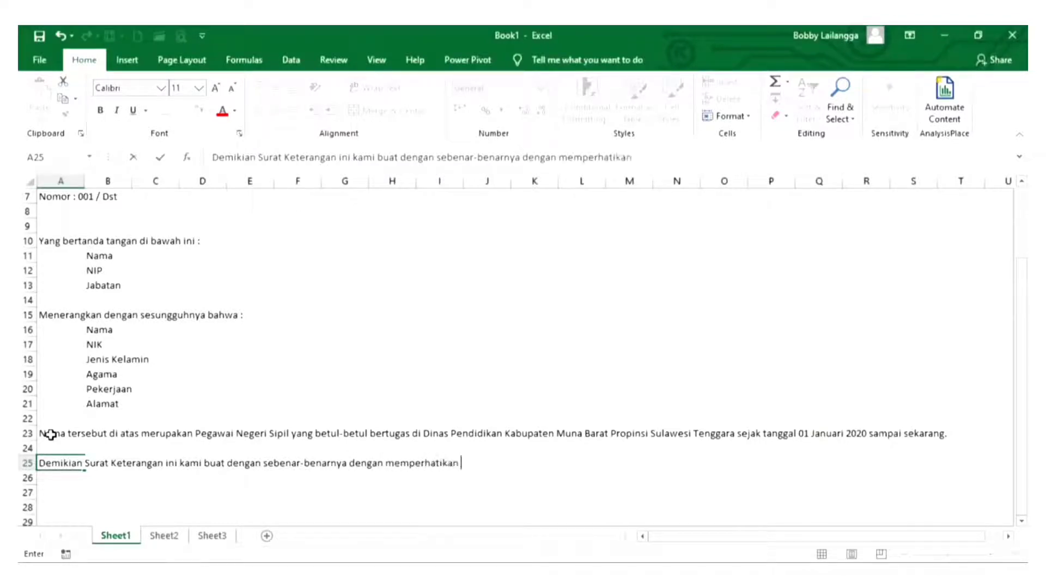
text(peraturan perund)
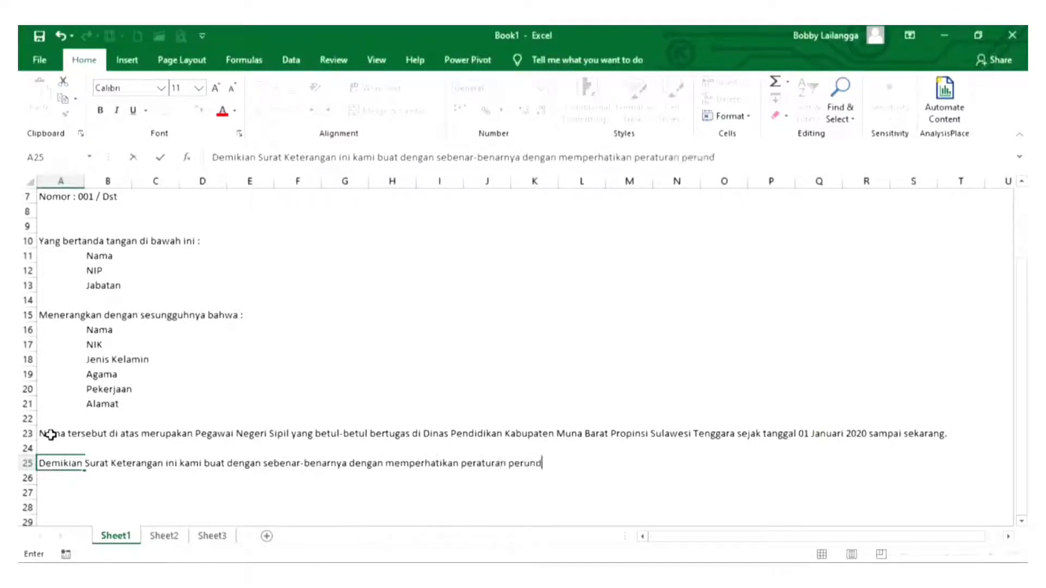
text(ang-undangan yang e)
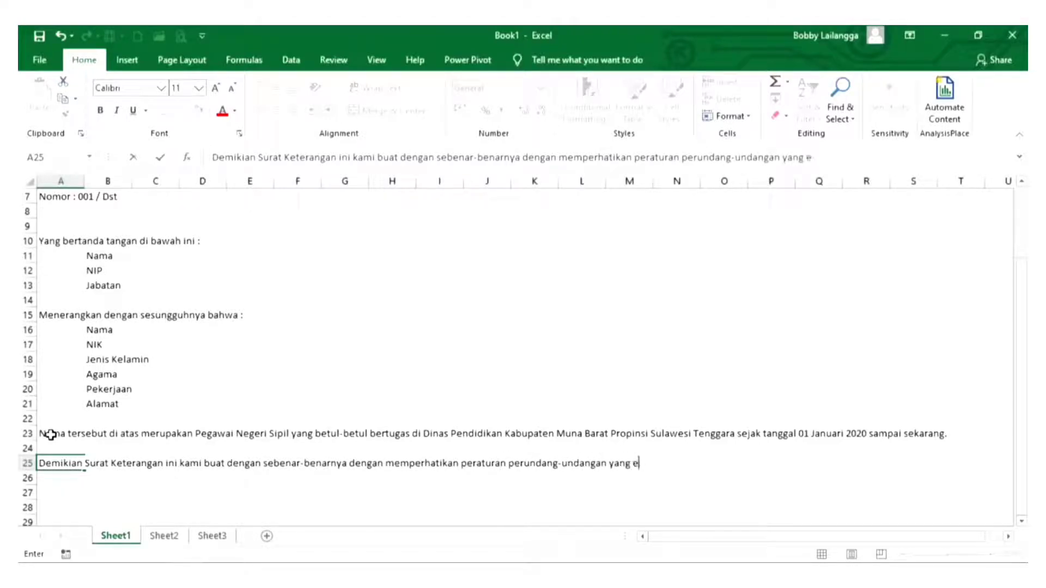
key(BackSpace)
text(berl)
text(.)
key(Return)
key(Return)
key(Return)
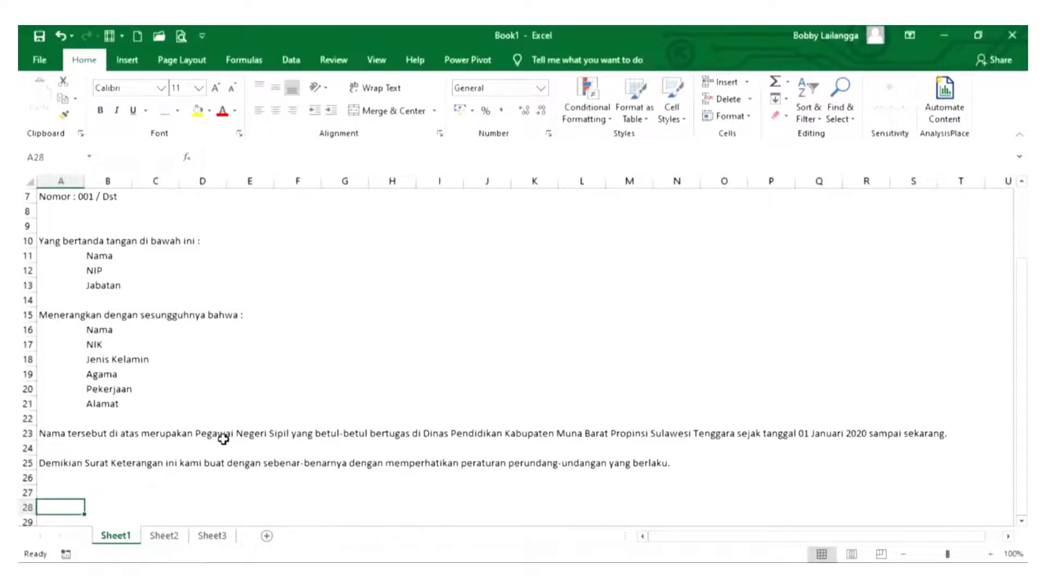
- Enter a colon in cells C11 to C13 beside the labels Nama, NIP and Jabatan
scroll(223, 439, up, 2)
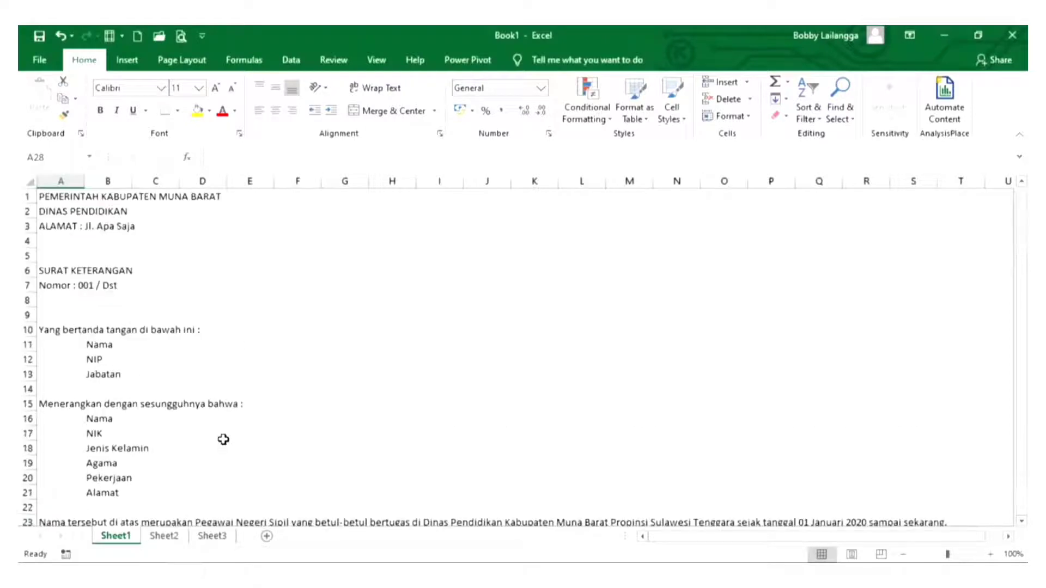
click(167, 343)
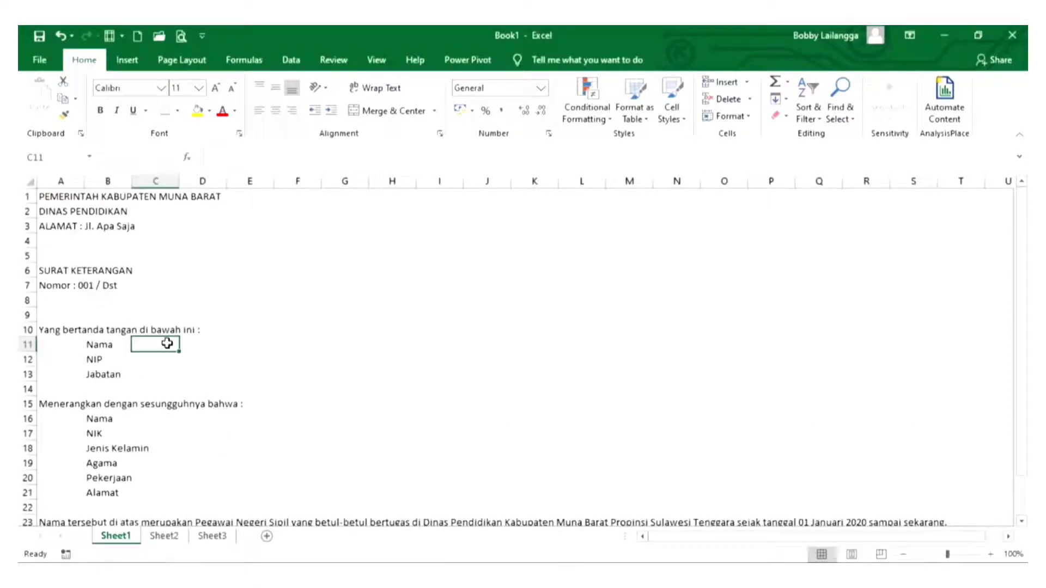
text(:)
key(Return)
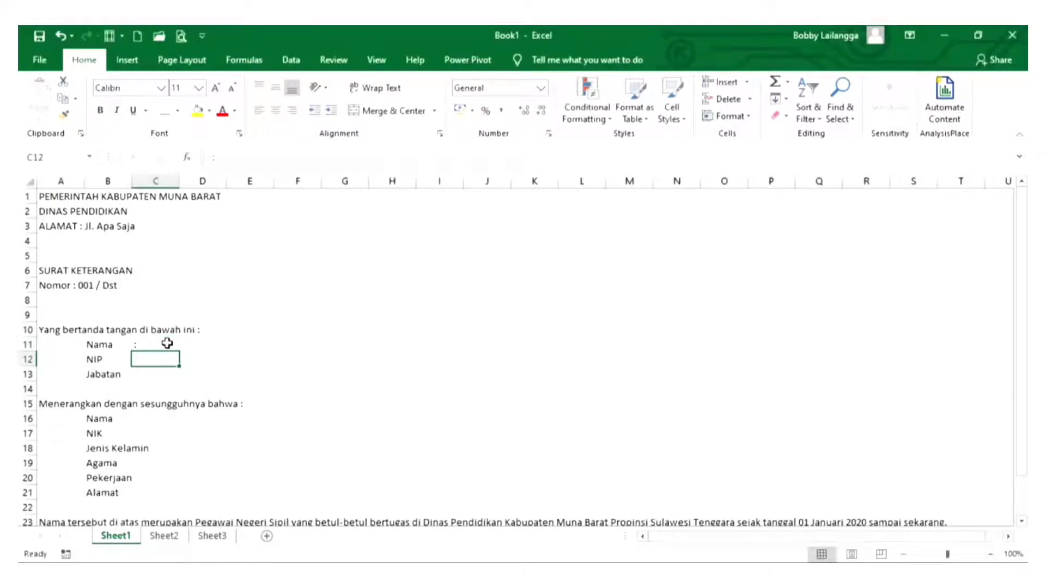
text(:)
key(Return)
text(:)
key(Return)
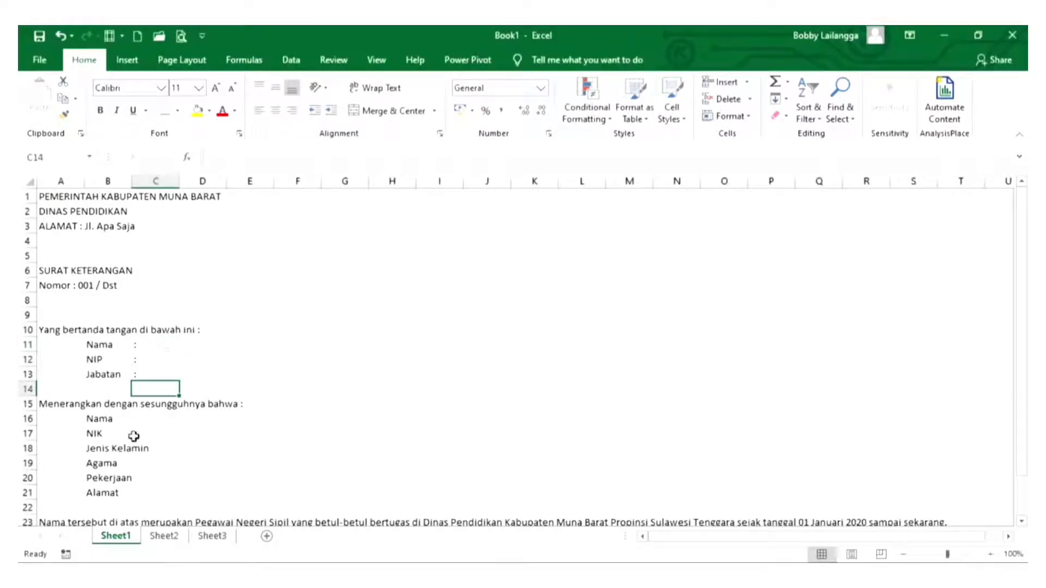
- Enter a colon in cells C16 to C21 beside the labels from Nama to Alamat
click(163, 422)
text(:)
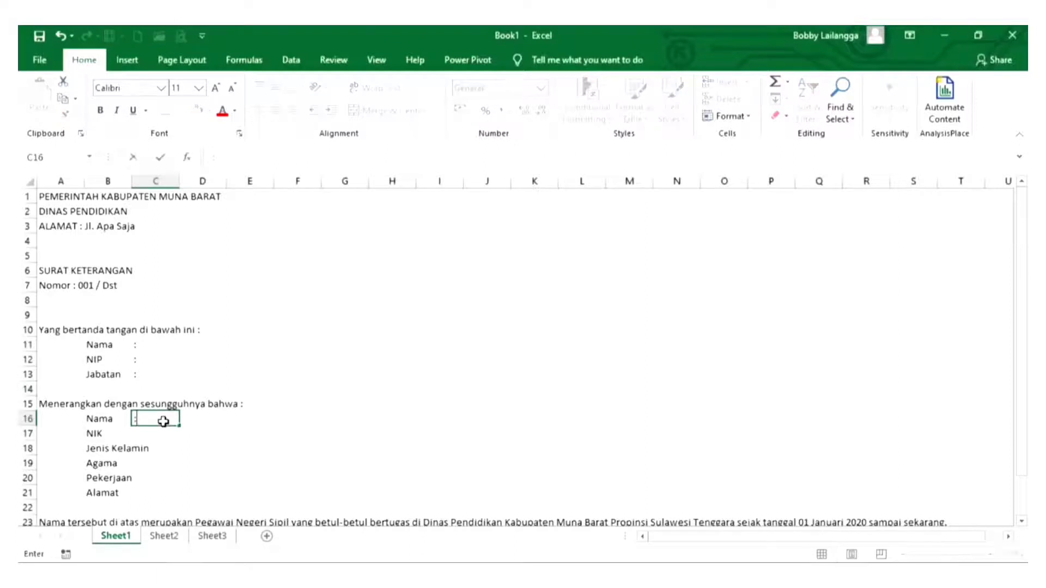
key(Return)
text(:)
key(Return)
text(:)
key(Return)
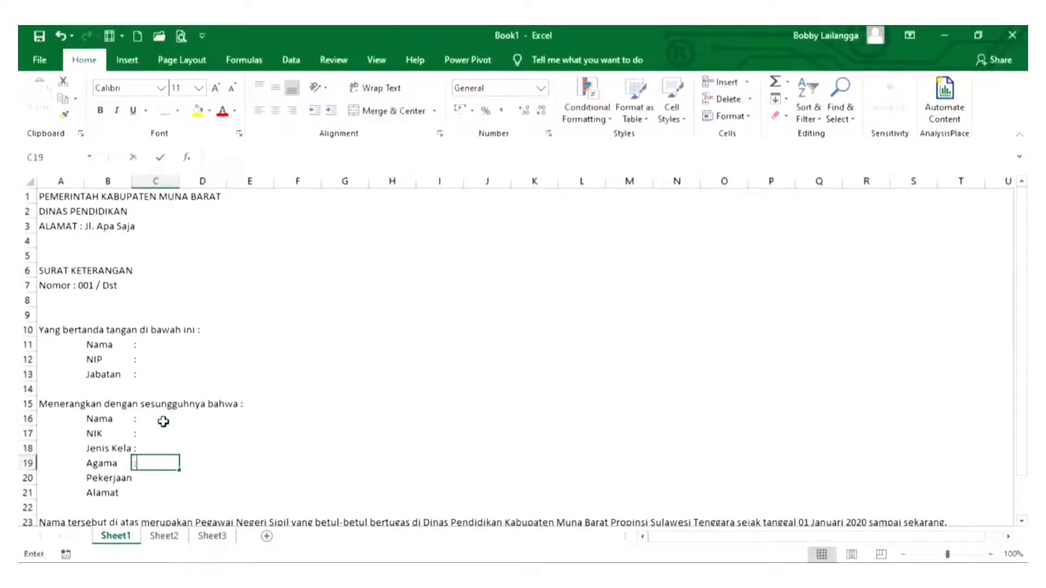
text(:)
key(Return)
text(:)
key(Return)
text(:)
key(Return)
click(200, 328)
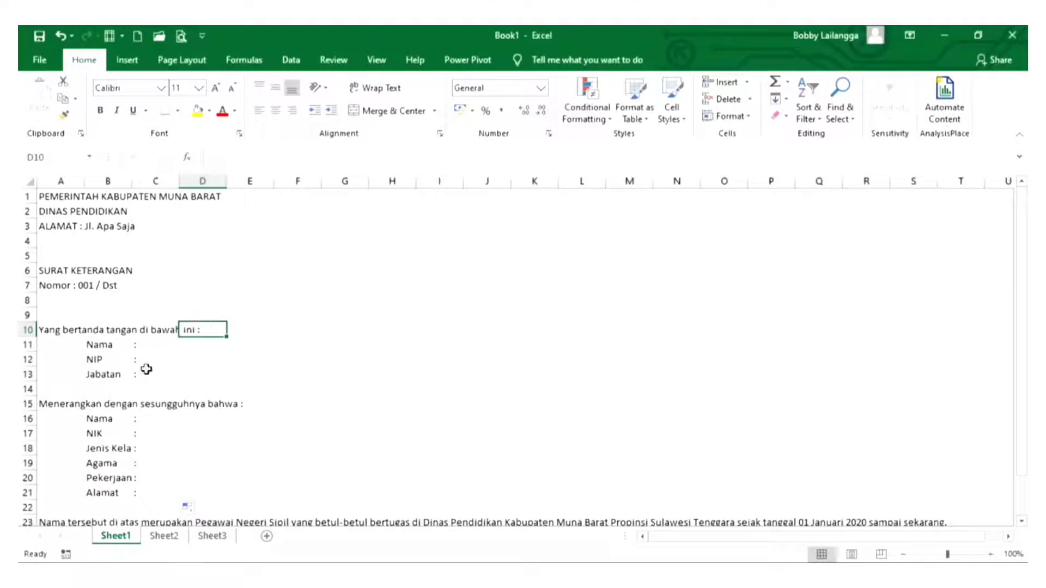
- Widen column B to fit "Jenis Kelamin", narrow column A, narrow column C to fit the colons, and widen column D
click(121, 447)
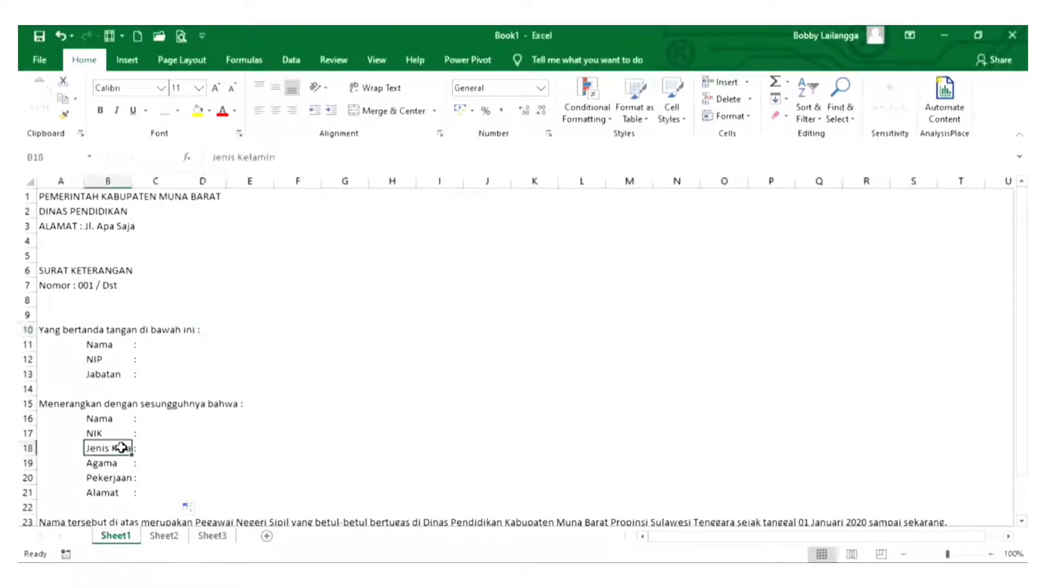
drag(132, 182, 170, 184)
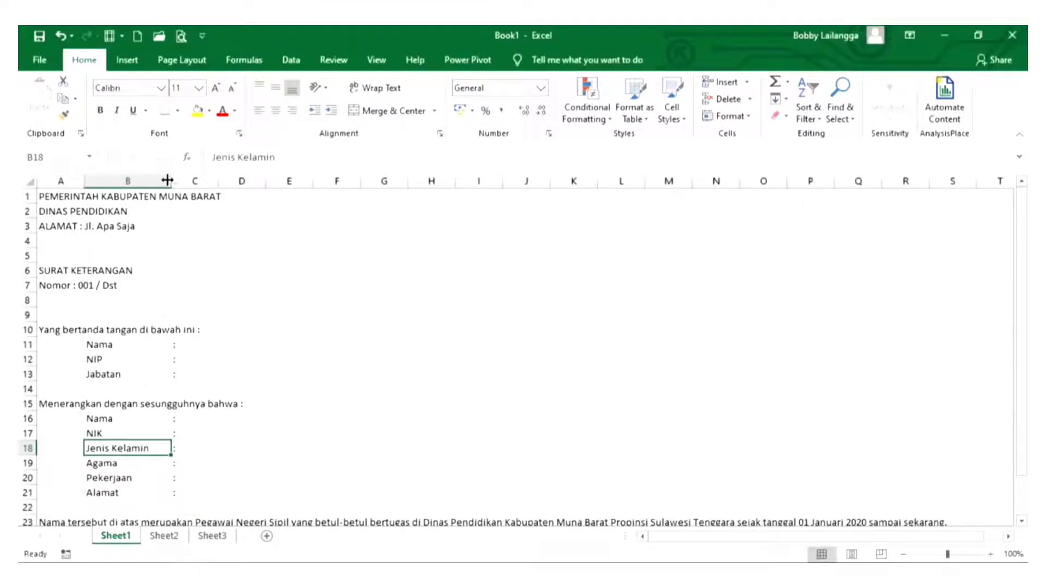
drag(85, 181, 63, 212)
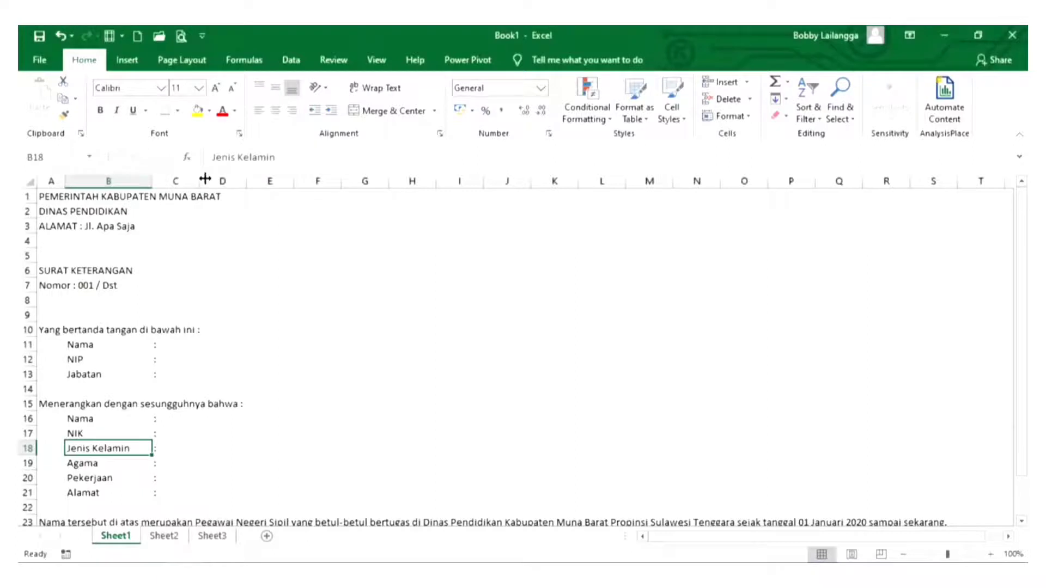
drag(205, 180, 278, 198)
- Fill in the signatory's details in D11 to D13: the name, the NIP number and the position "Kepala Dinas"
click(174, 344)
click(204, 318)
click(203, 345)
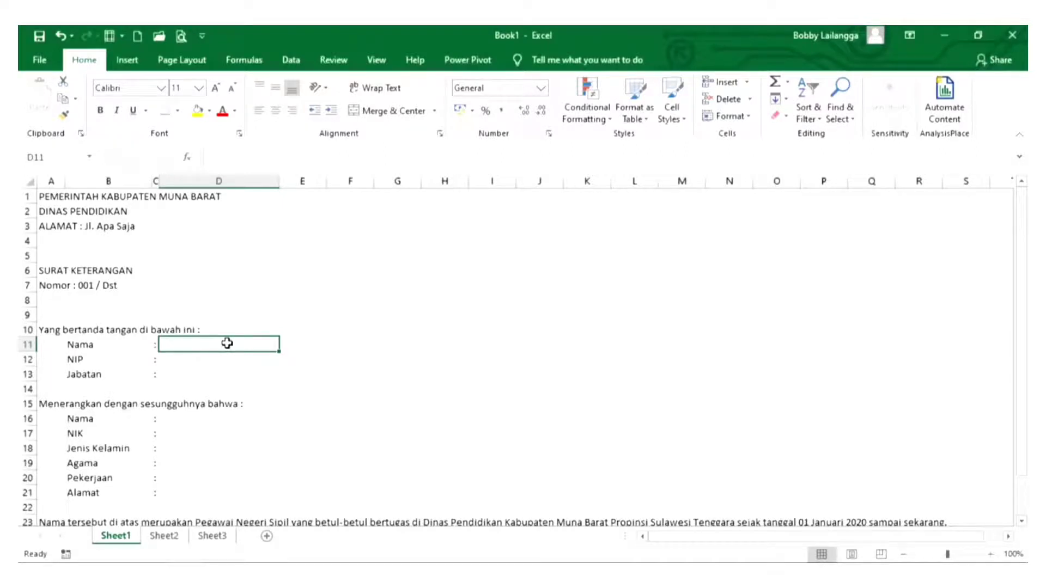
text(JERIKO)
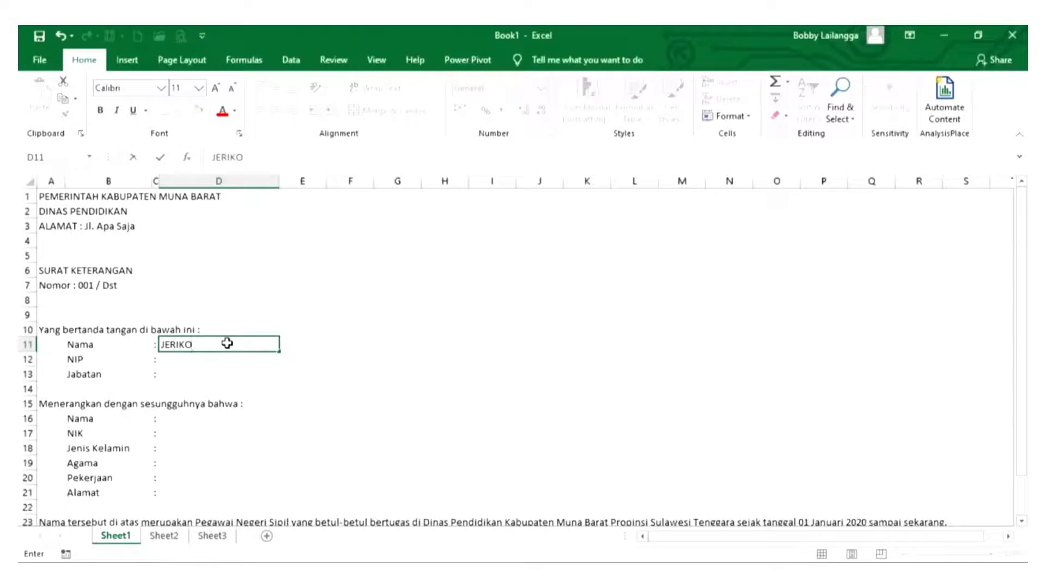
key(Return)
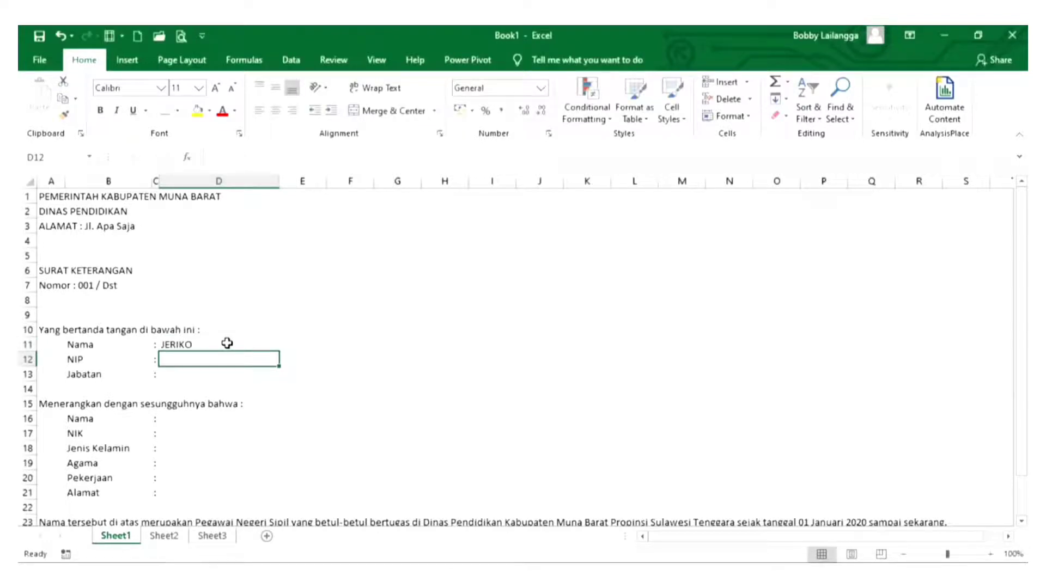
text(123456789)
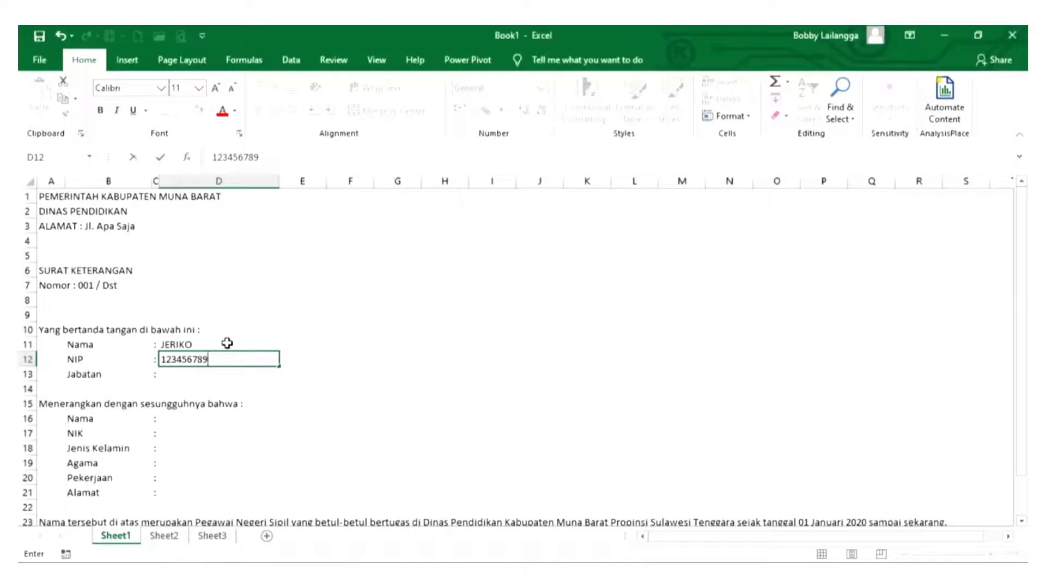
key(Return)
text(Kepala Dinas)
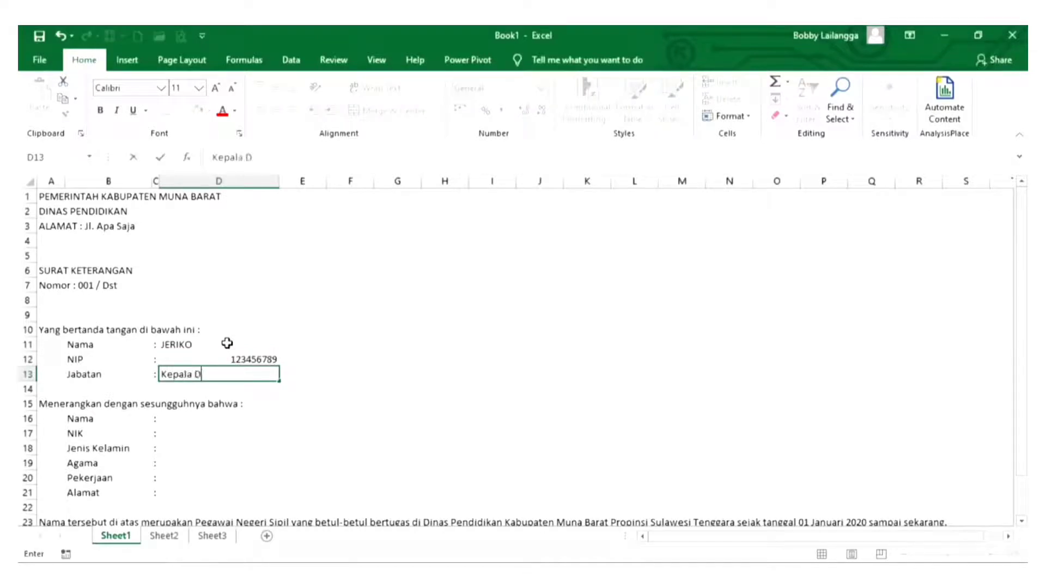
key(Return)
key(Return)
key(Return)
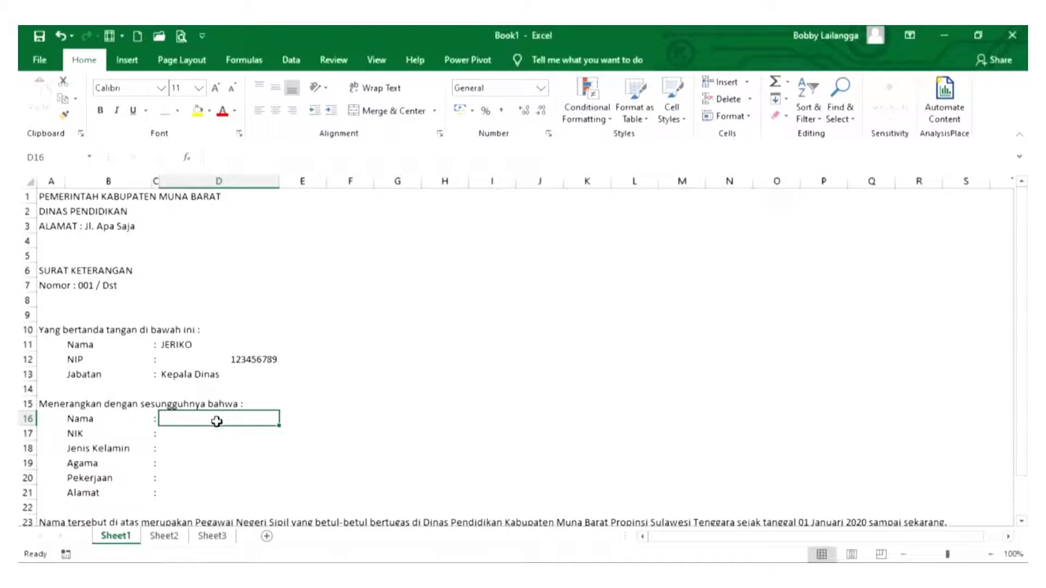
- Insert a row above NIK in the second data block and enter the label "NIP" with a colon in B17 and C17
click(92, 434)
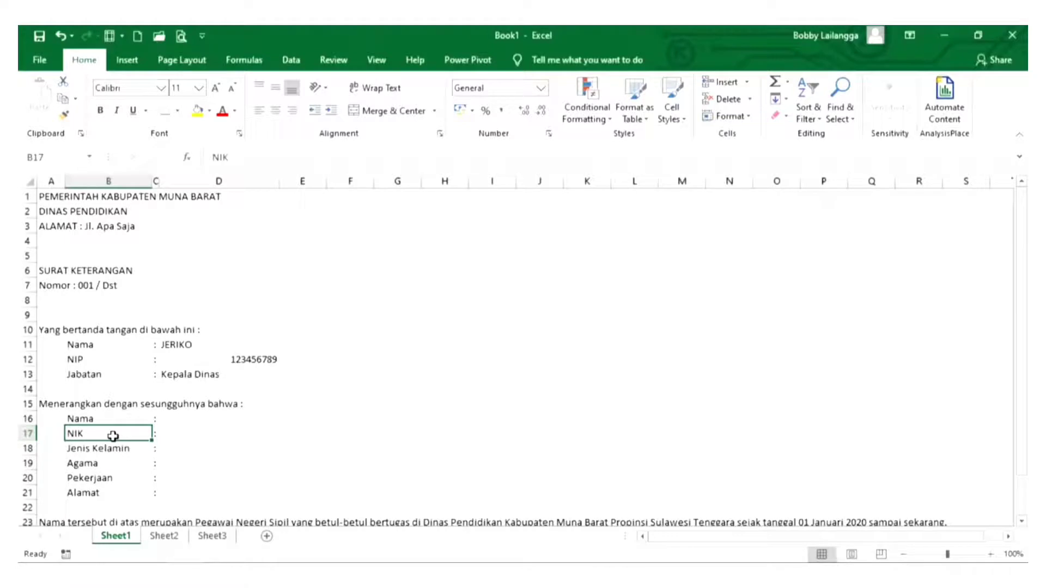
right_click(24, 433)
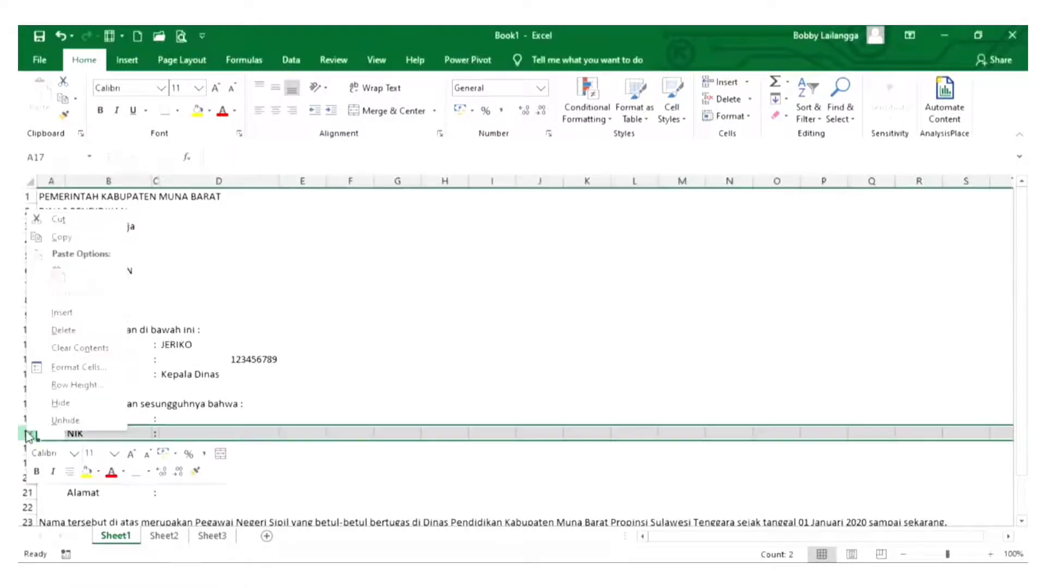
click(61, 312)
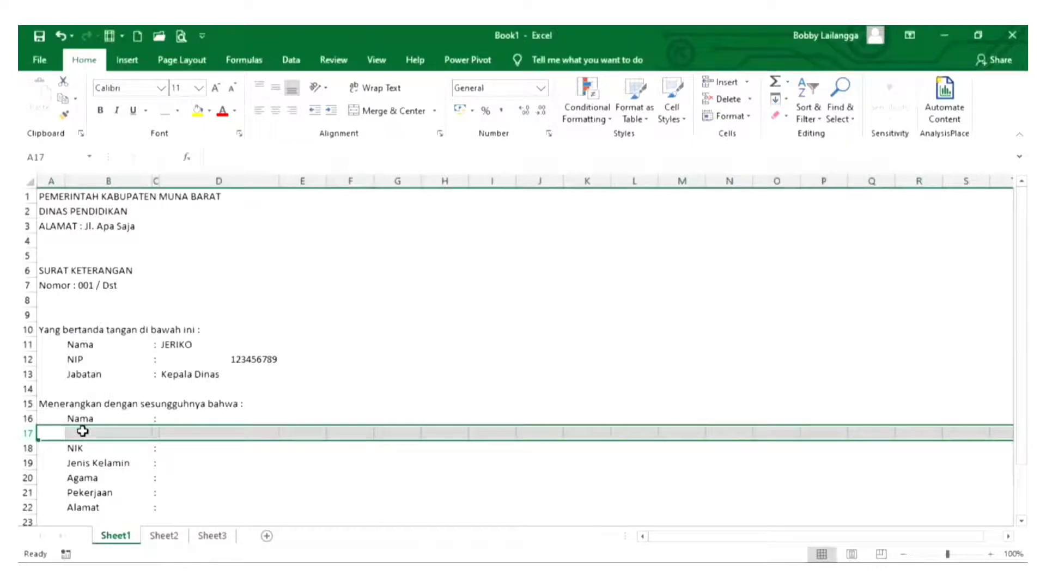
click(82, 431)
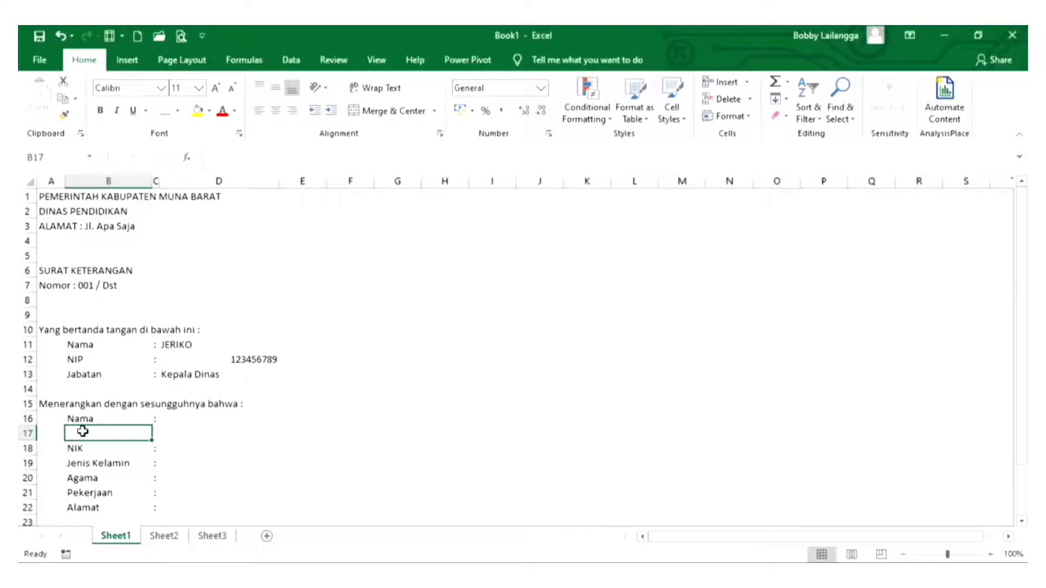
text(NIK)
key(Tab)
text(:)
key(Tab)
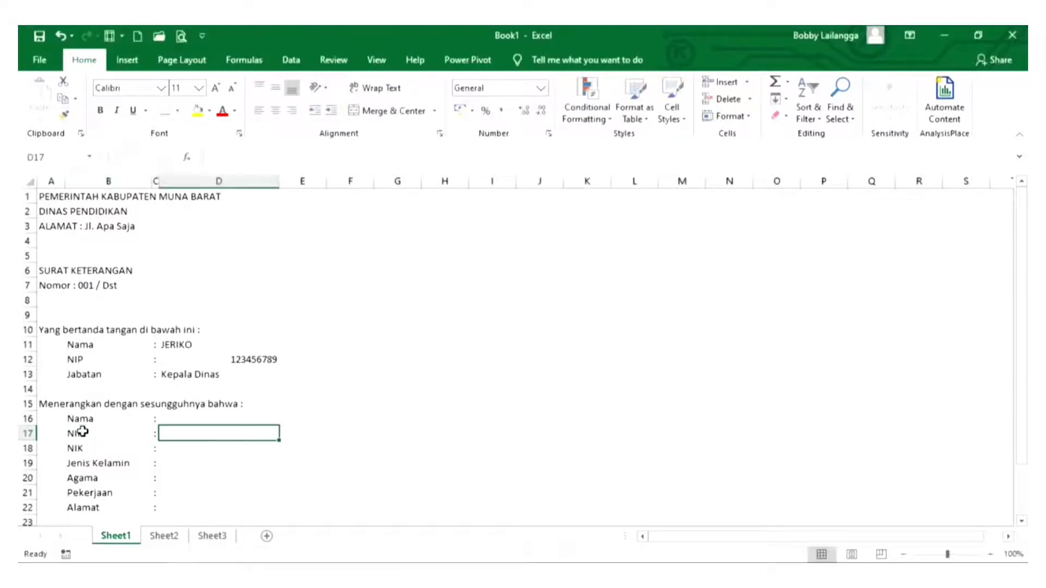
- Enter the employee's name, NIP number and NIK number in cells D16 to D18
key(Up)
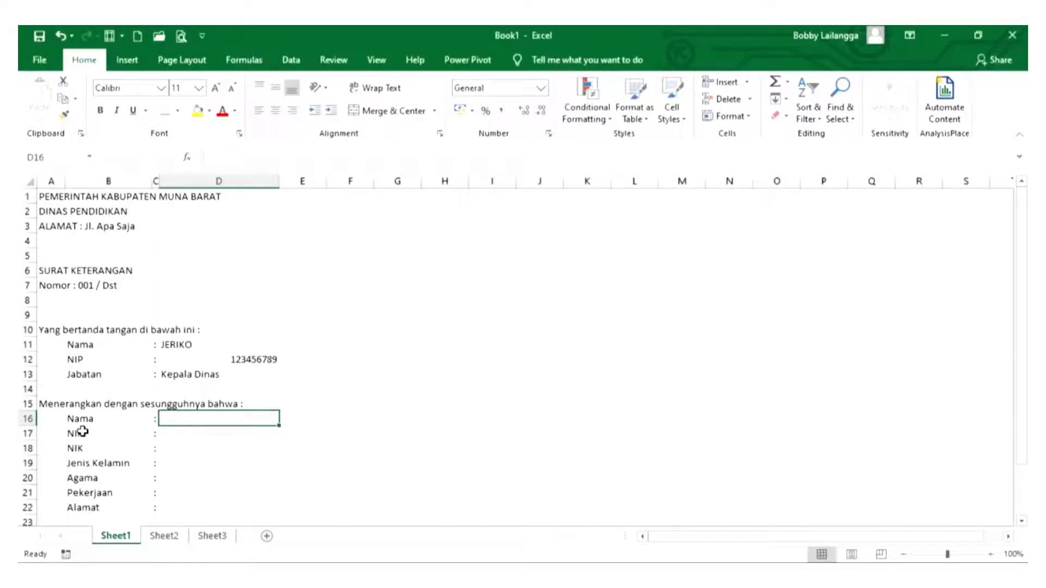
text(A)
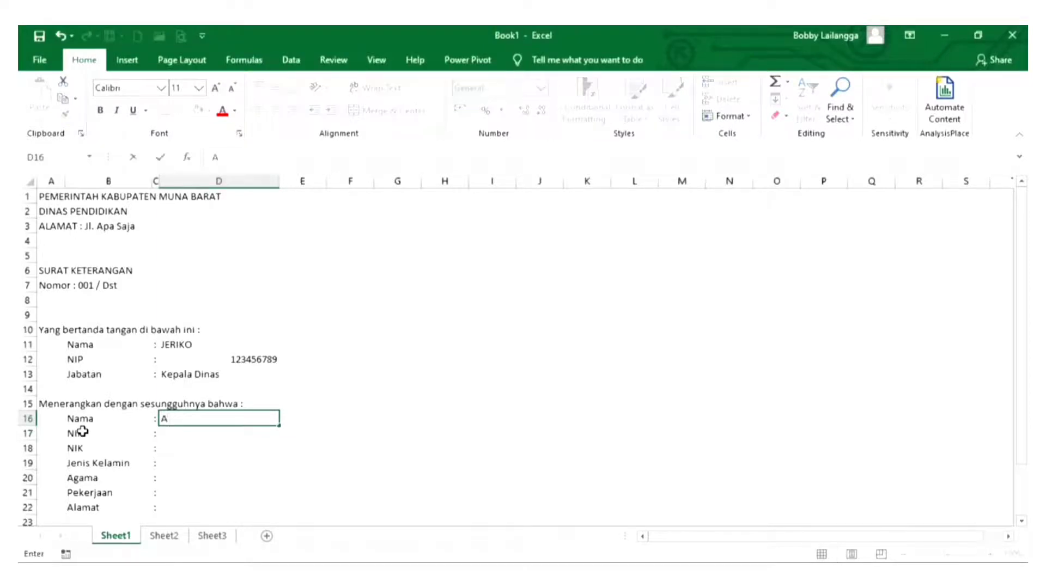
text(NTARA)
key(Return)
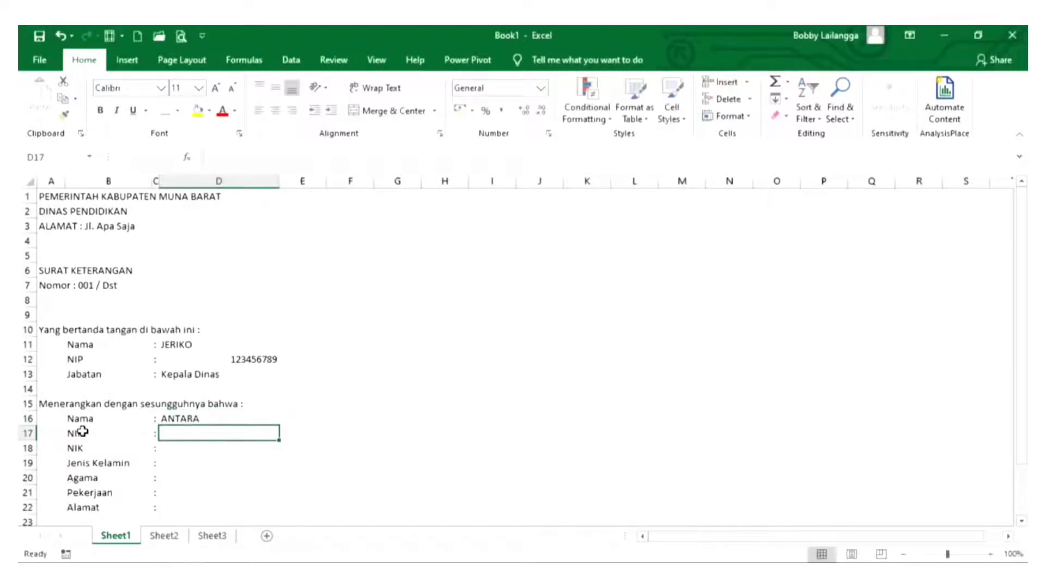
text(123456789)
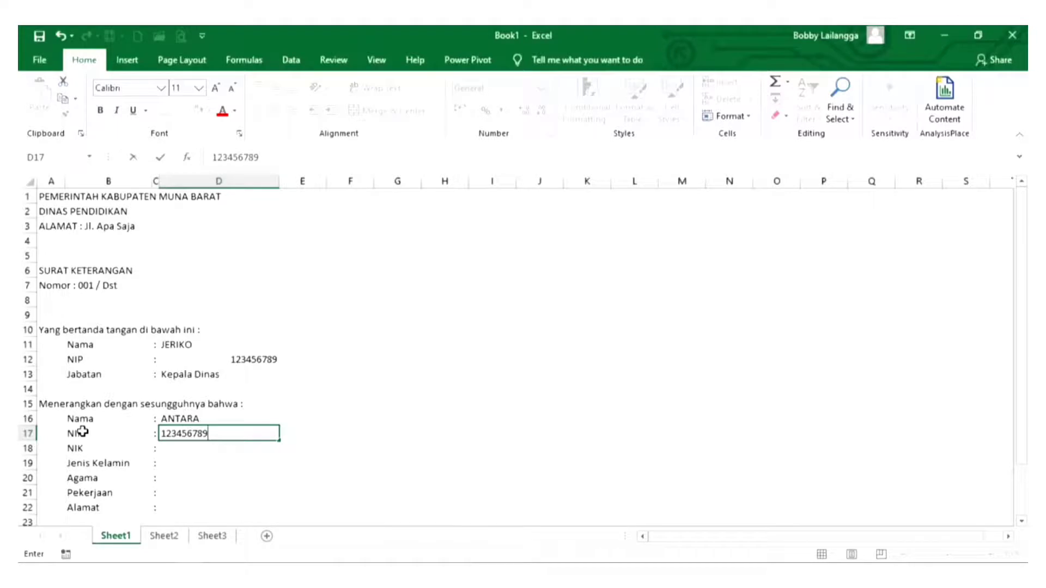
key(Return)
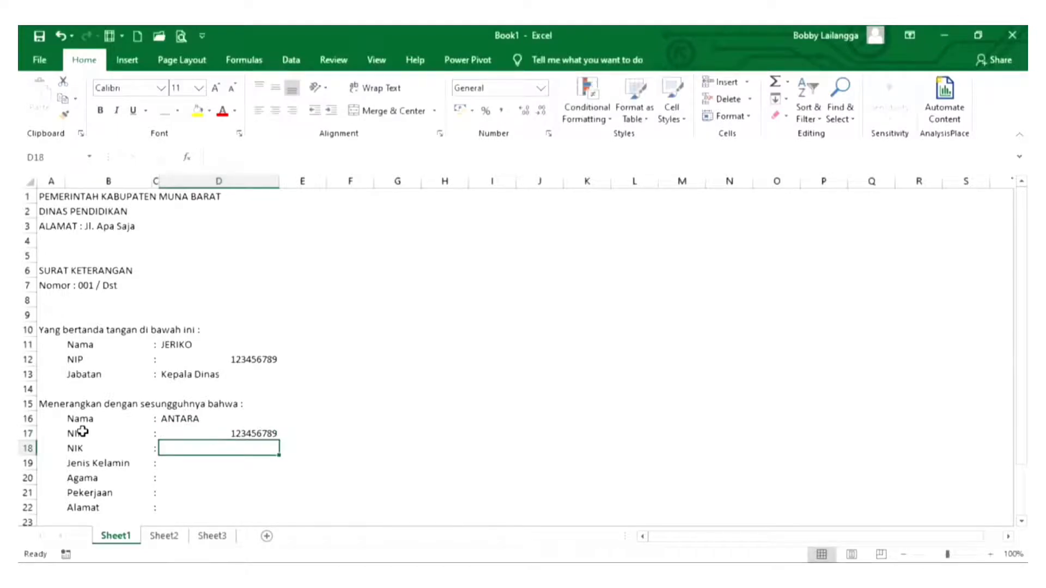
text(23456789)
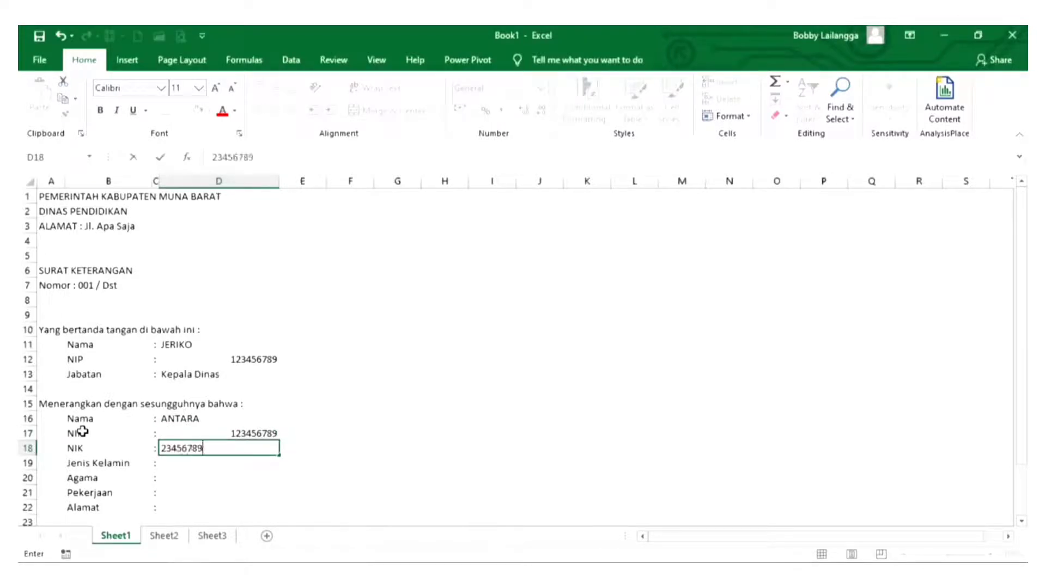
key(Return)
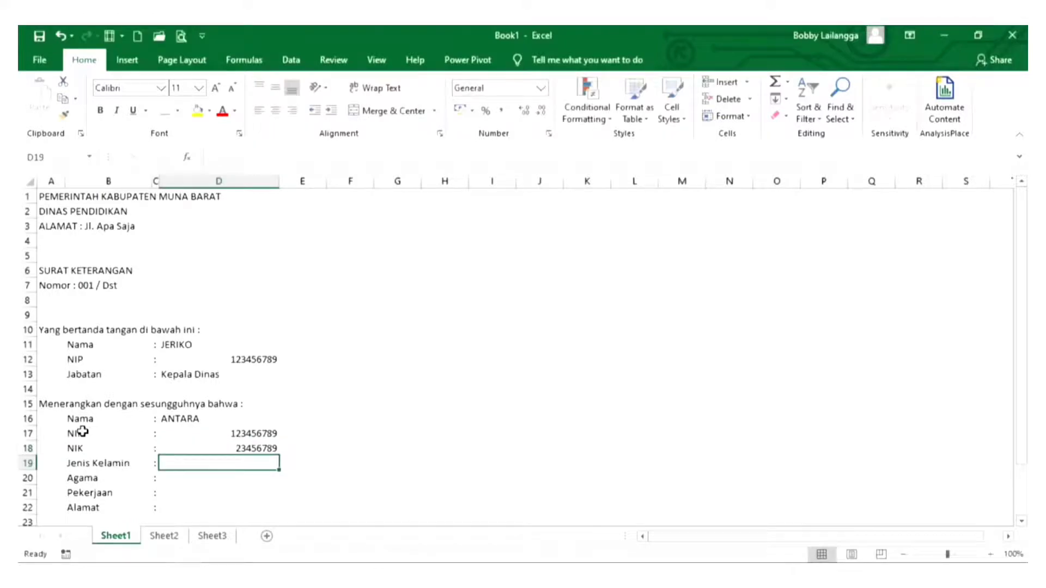
- Enter "LAKI-LAKI", "ISLAM", "PEGAWAI NEGERI SIPIL" and "MUNA BARAT" in cells D19 to D22 for Jenis Kelamin, Agama, Pekerjaan and Alamat
text(LAKI-LAKI)
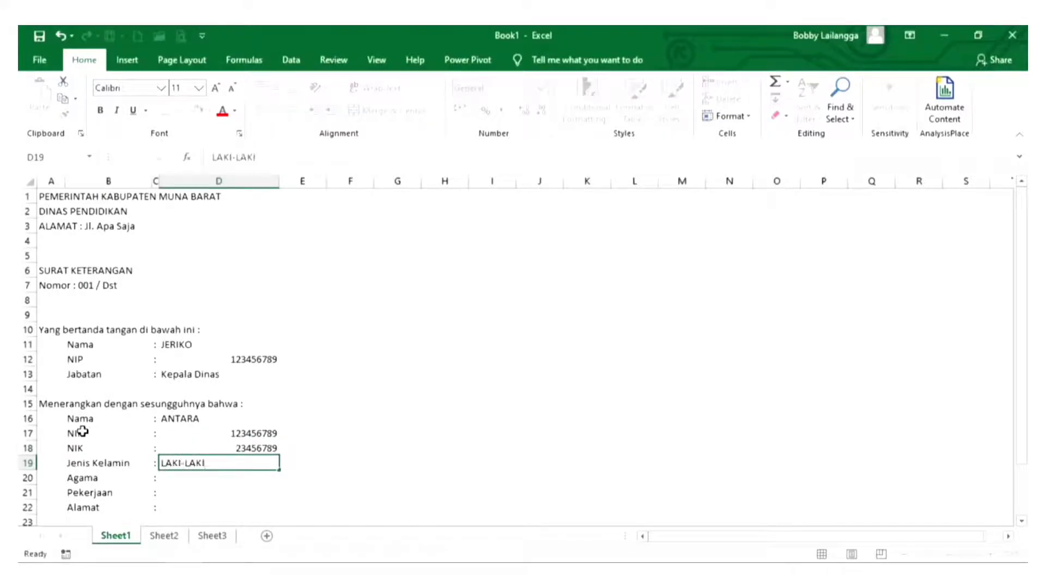
key(Return)
text(ISLAM)
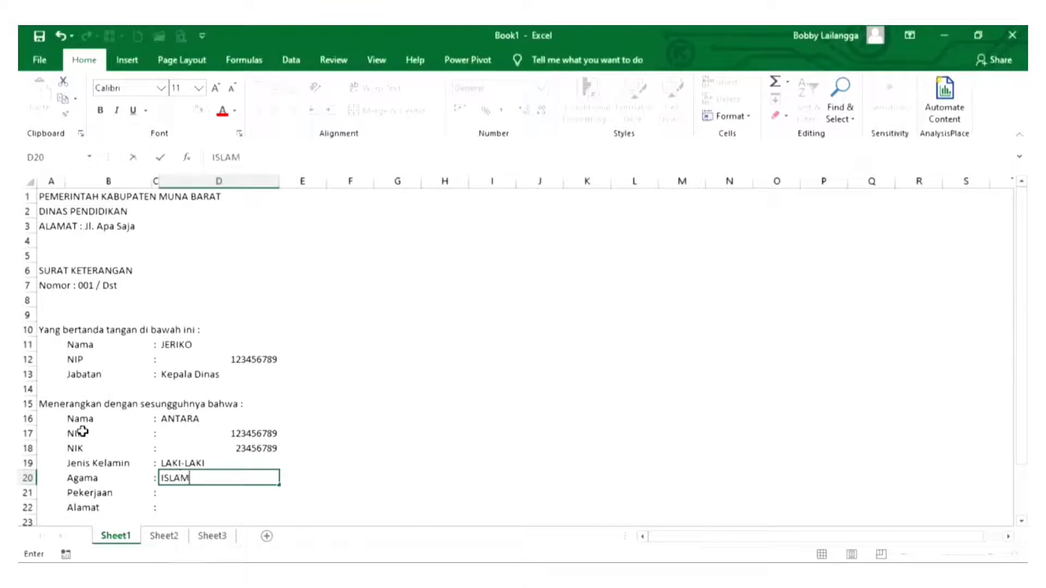
key(Return)
text(PE)
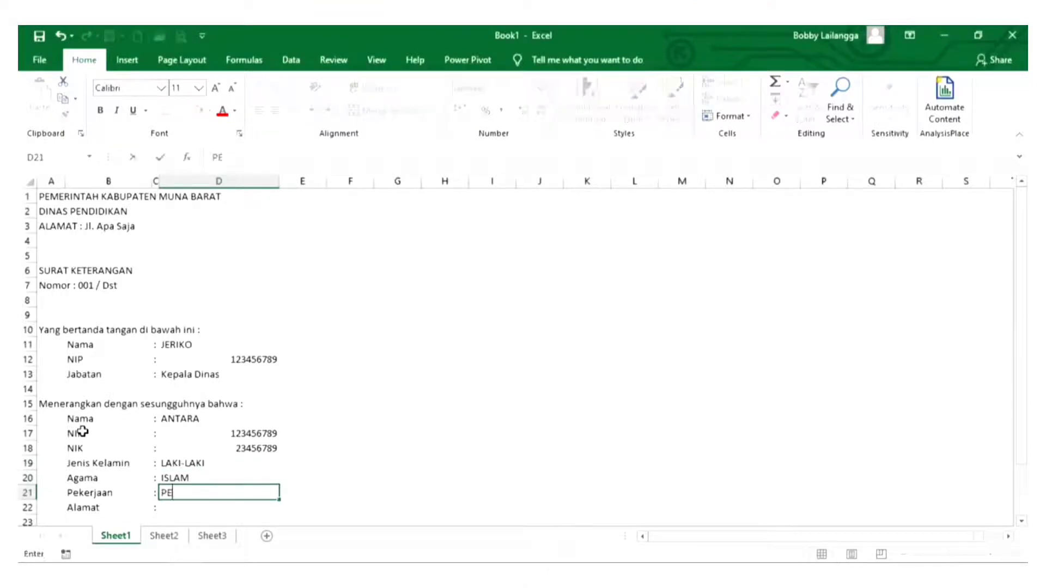
text(GAWAI NEGERI)
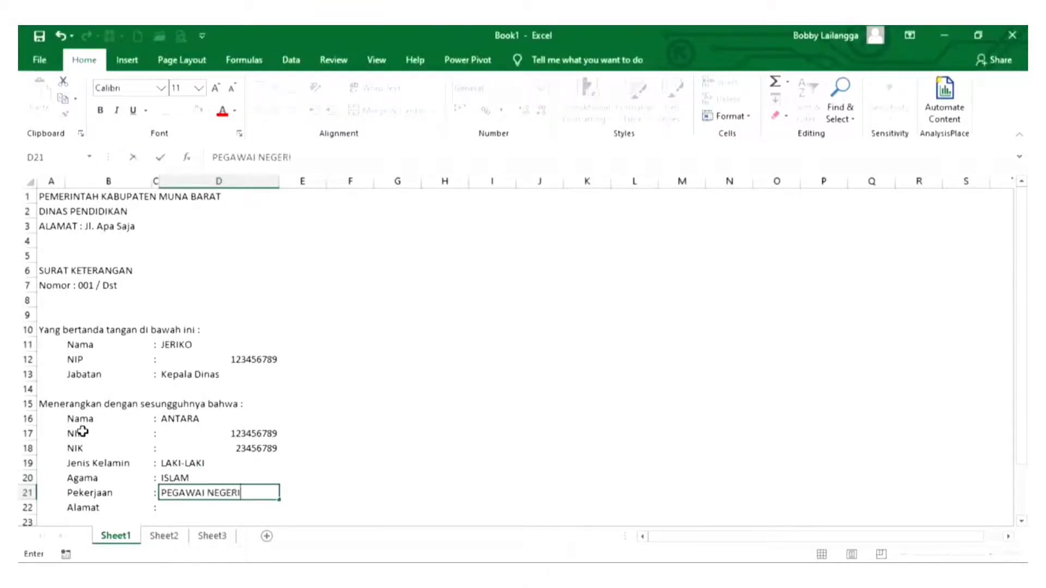
text( SIPIL)
key(Return)
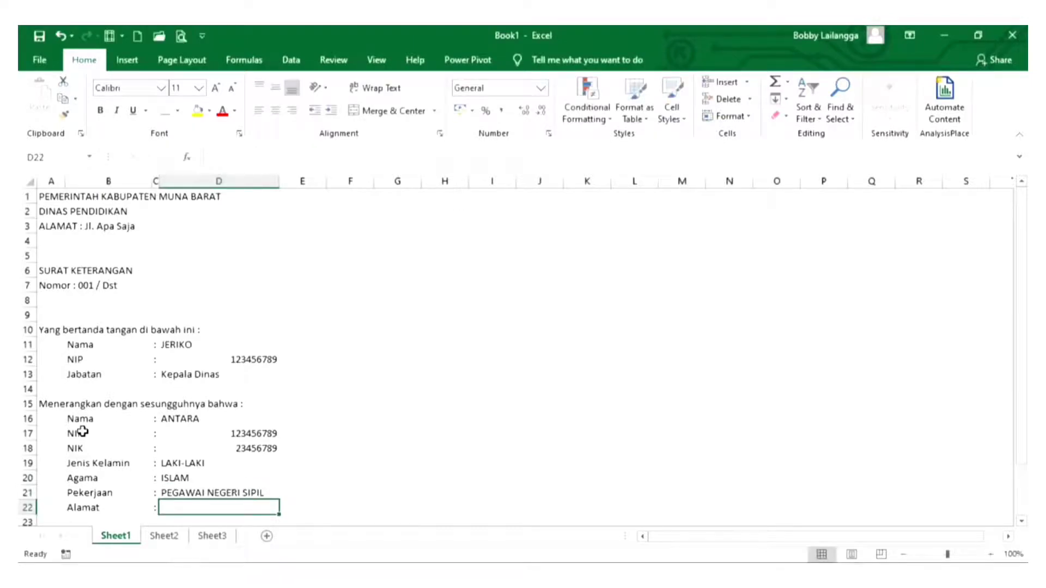
text(MUNA BARAT)
key(Return)
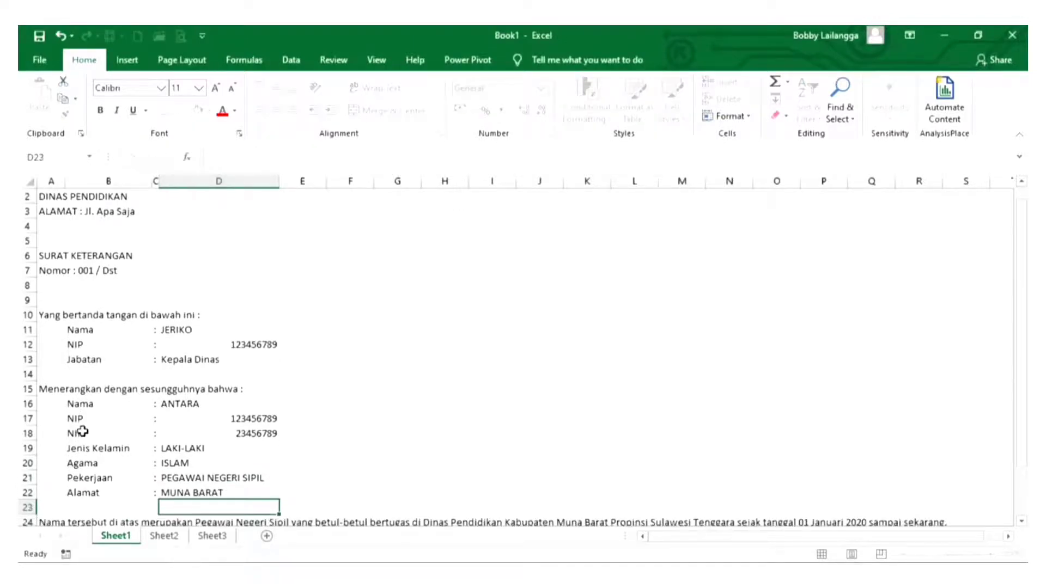
- Review the letter's contents from letterhead to closing sentence, checking how the texts, labels, colons and values line up in columns A to D
click(282, 359)
click(213, 333)
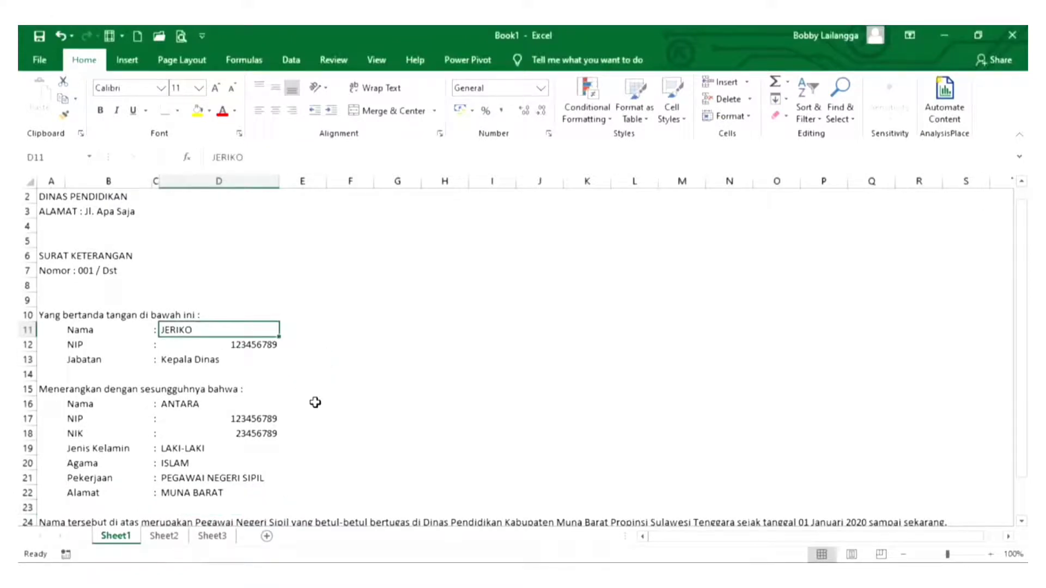
scroll(286, 407, up, 1)
scroll(218, 376, down, 1)
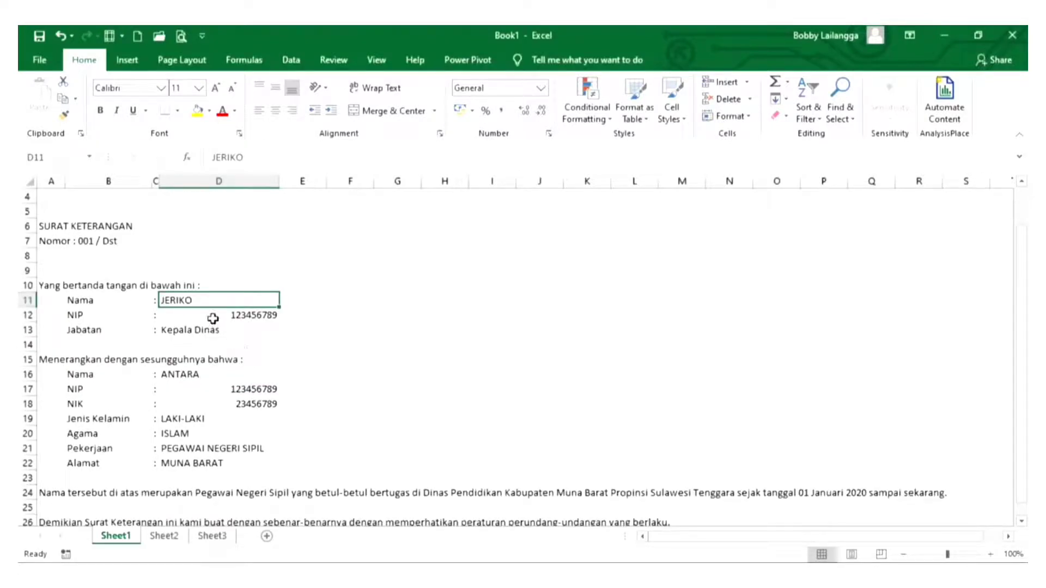
scroll(212, 319, down, 2)
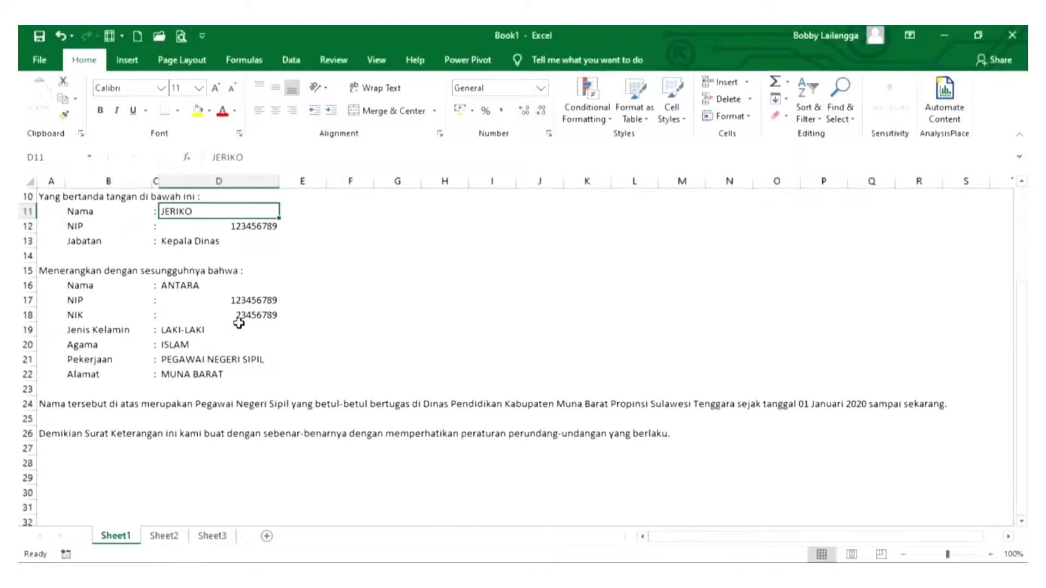
scroll(238, 323, up, 3)
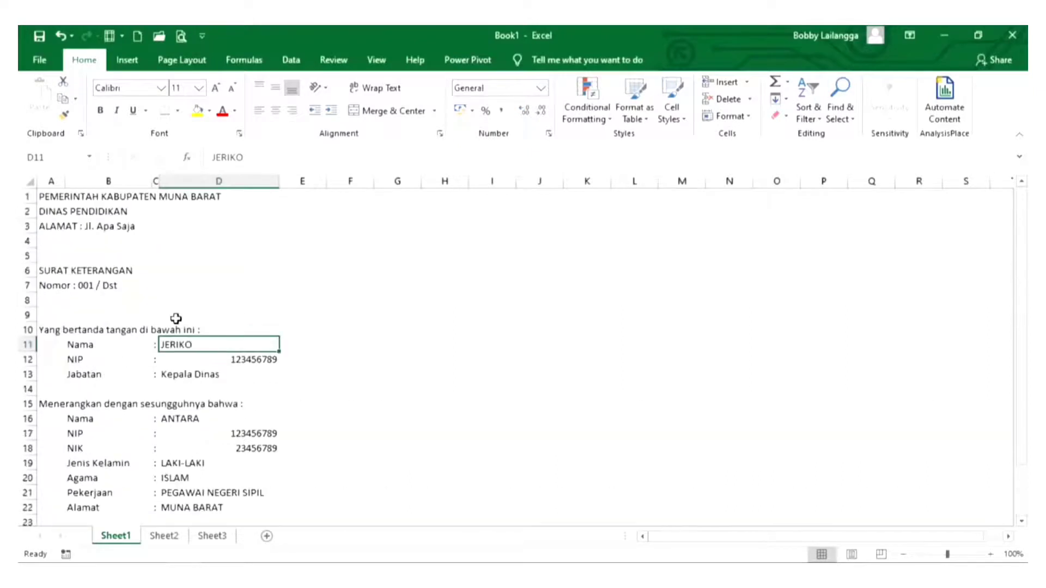
drag(50, 199, 47, 498)
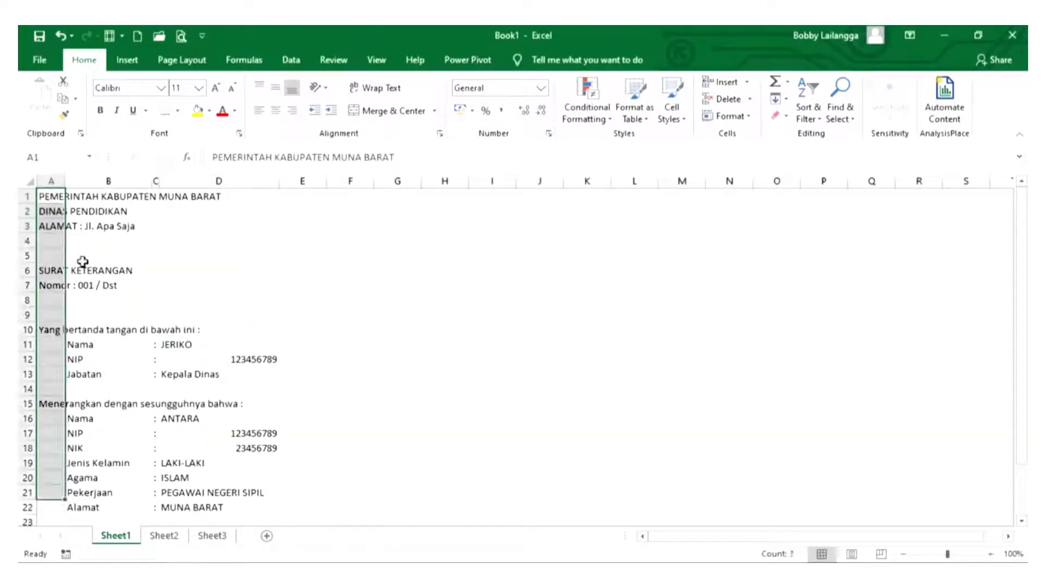
click(78, 346)
drag(79, 345, 83, 374)
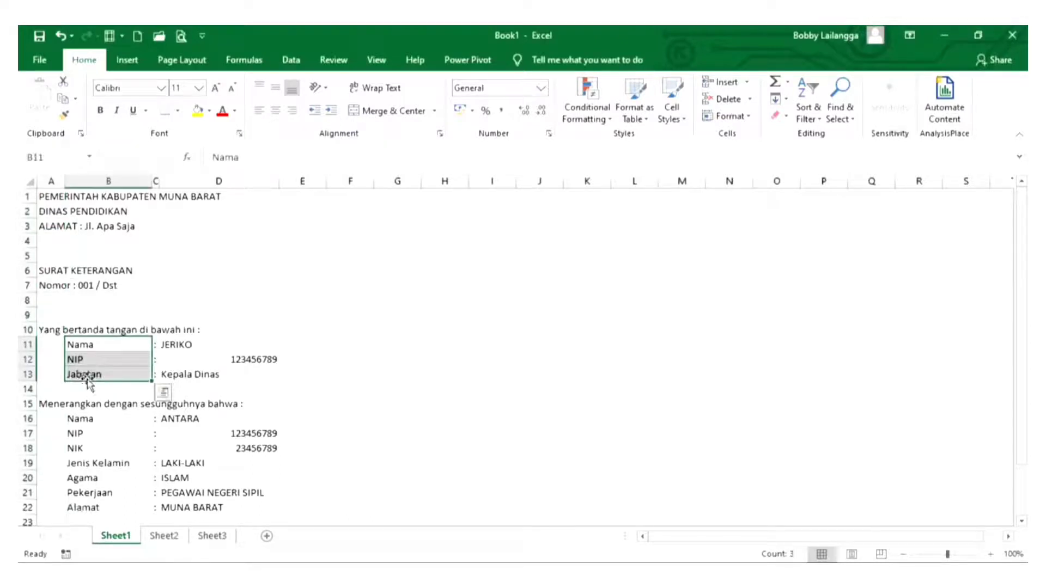
drag(86, 420, 95, 479)
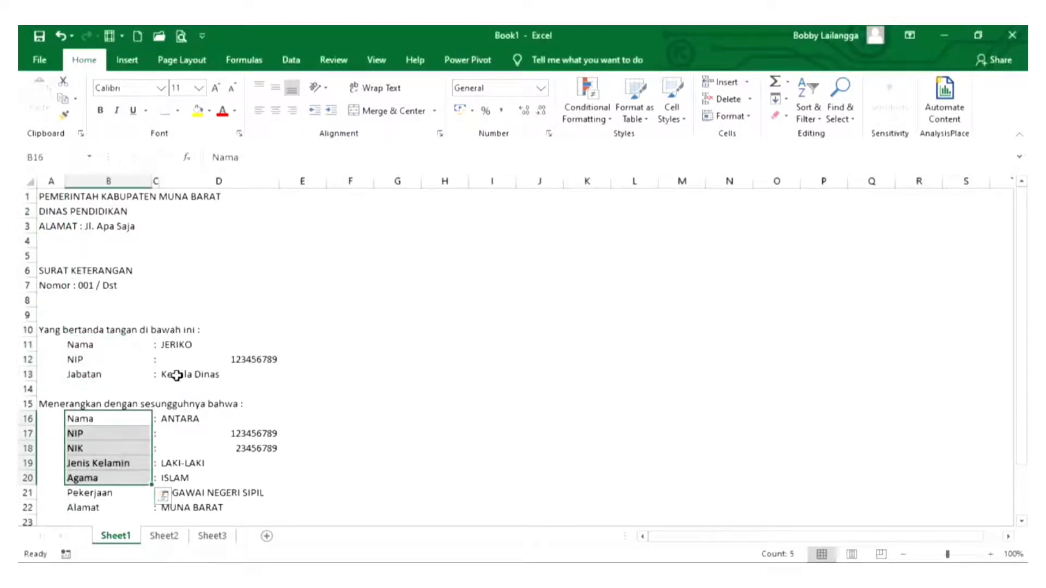
click(154, 344)
drag(154, 344, 154, 495)
drag(176, 346, 185, 507)
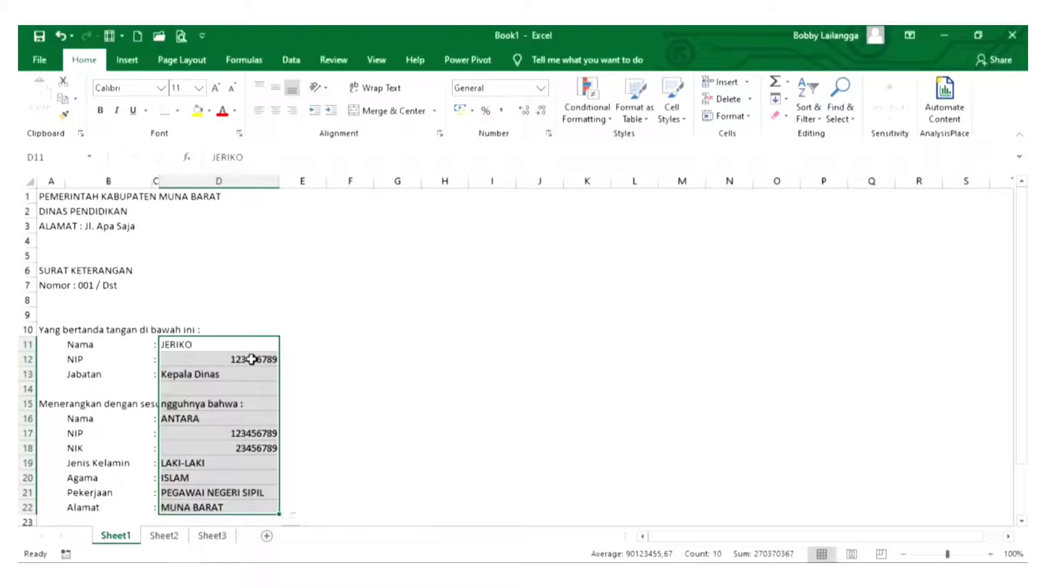
scroll(252, 360, down, 2)
click(191, 256)
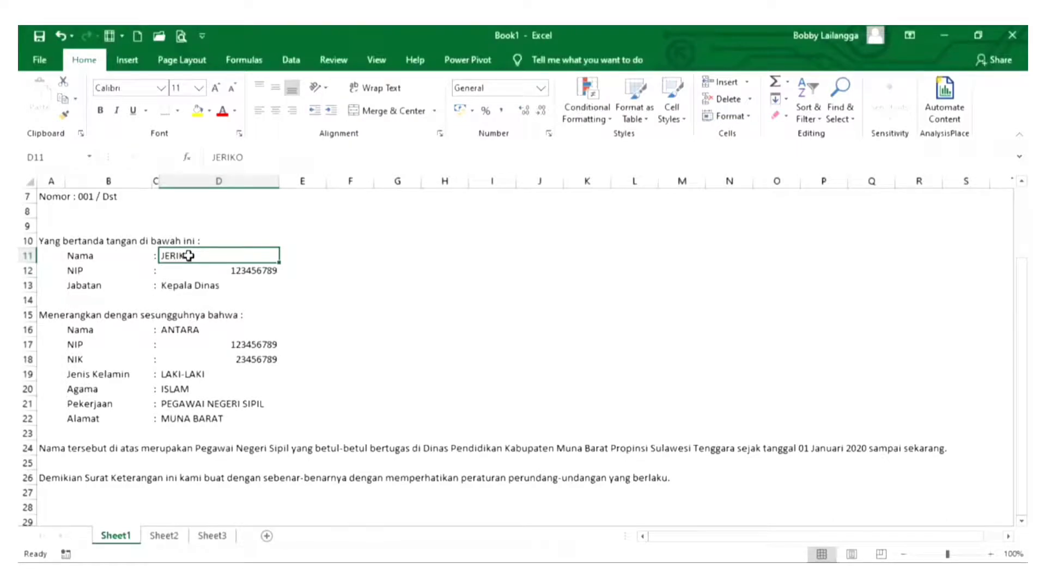
scroll(205, 371, up, 2)
click(206, 362)
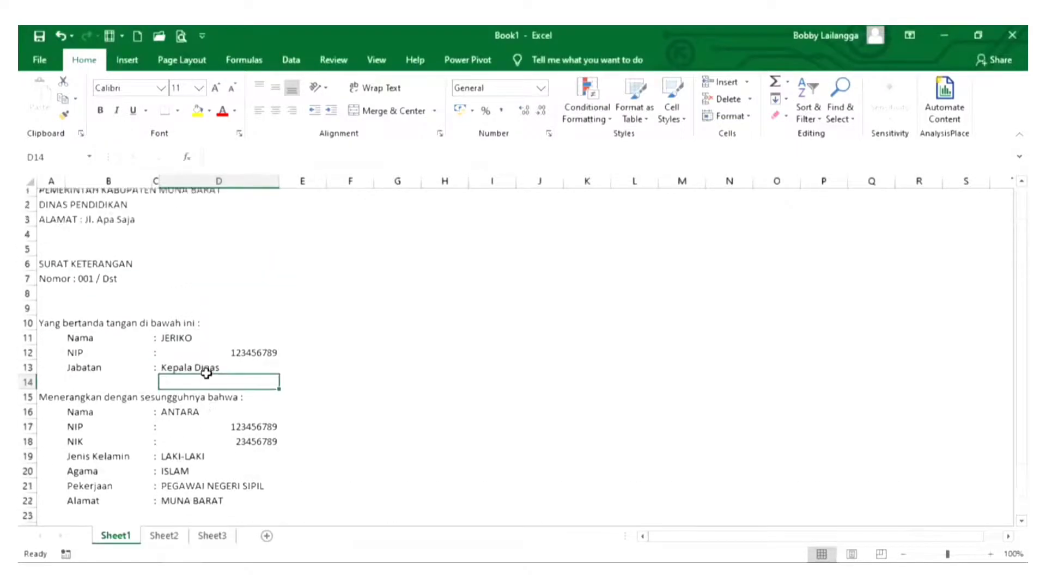
- Merge and center each of the three letterhead lines in rows 1 to 3 across columns A to D
drag(44, 198, 226, 196)
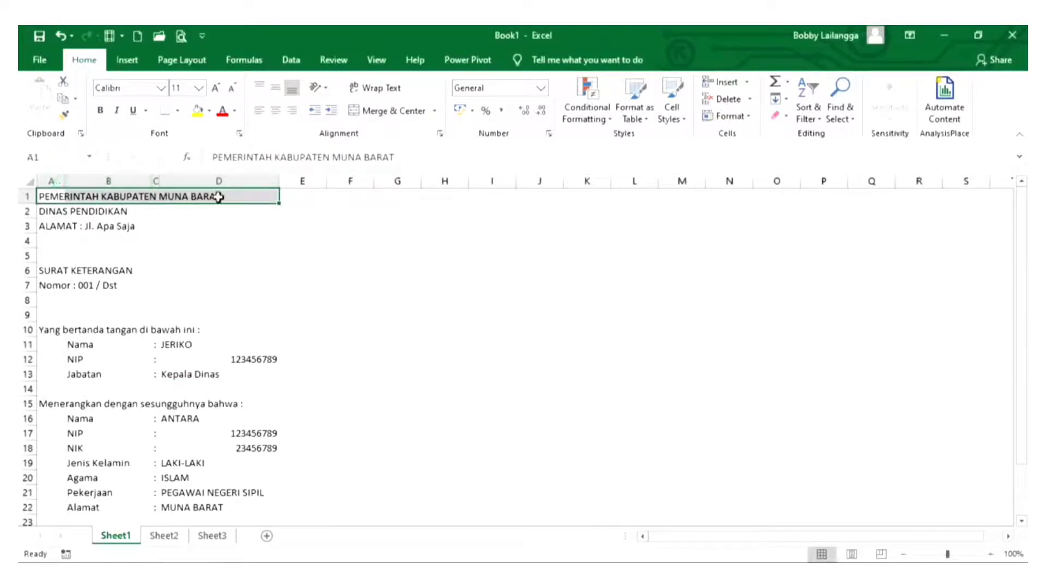
click(392, 116)
drag(48, 211, 191, 213)
click(394, 111)
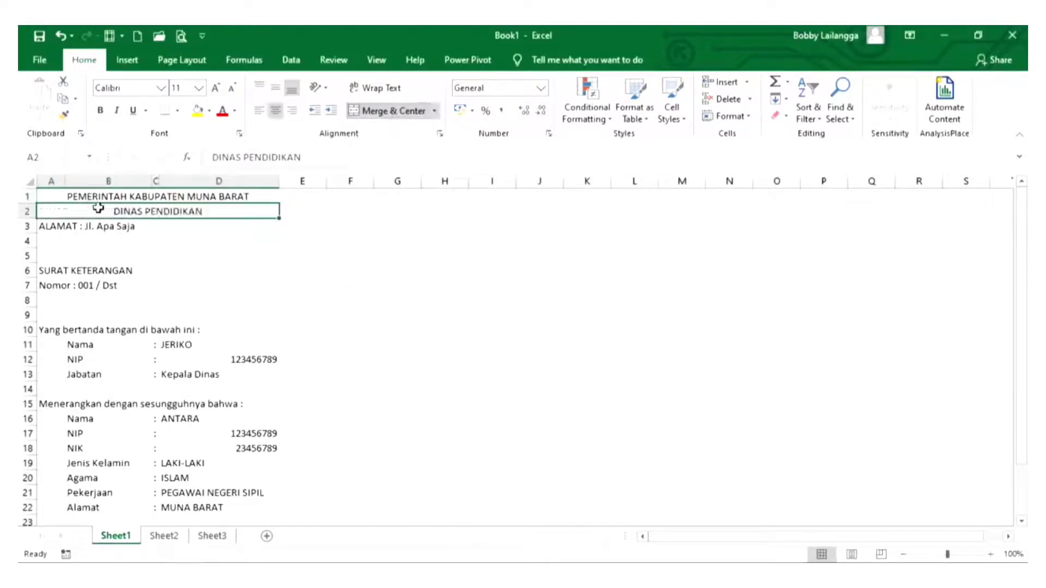
drag(48, 223, 184, 227)
click(386, 111)
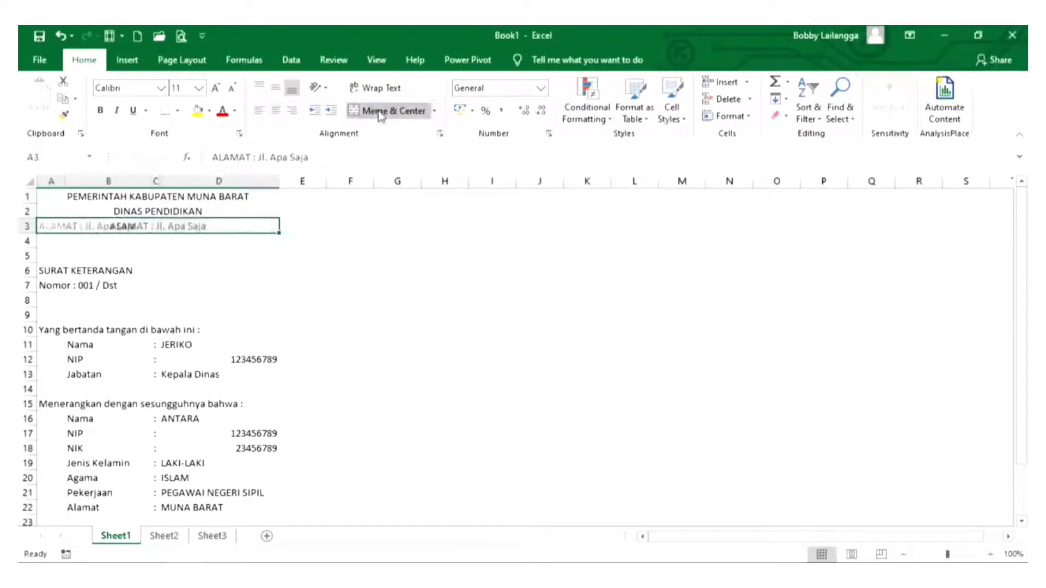
- Merge and center the "SURAT KETERANGAN" title and the "Nomor" line in rows 6 and 7 across columns A to D
drag(48, 270, 206, 268)
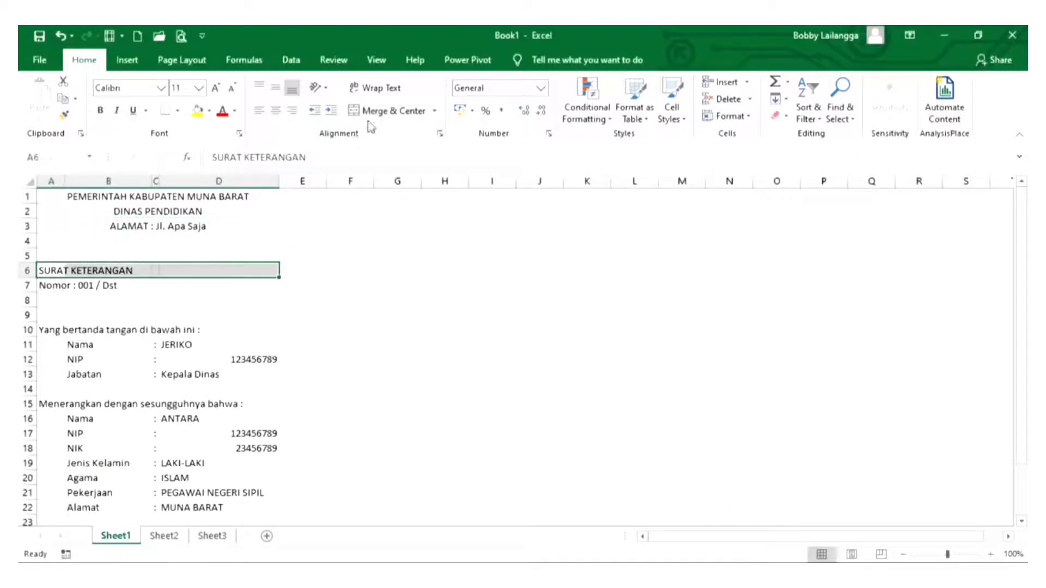
click(392, 112)
drag(43, 285, 218, 283)
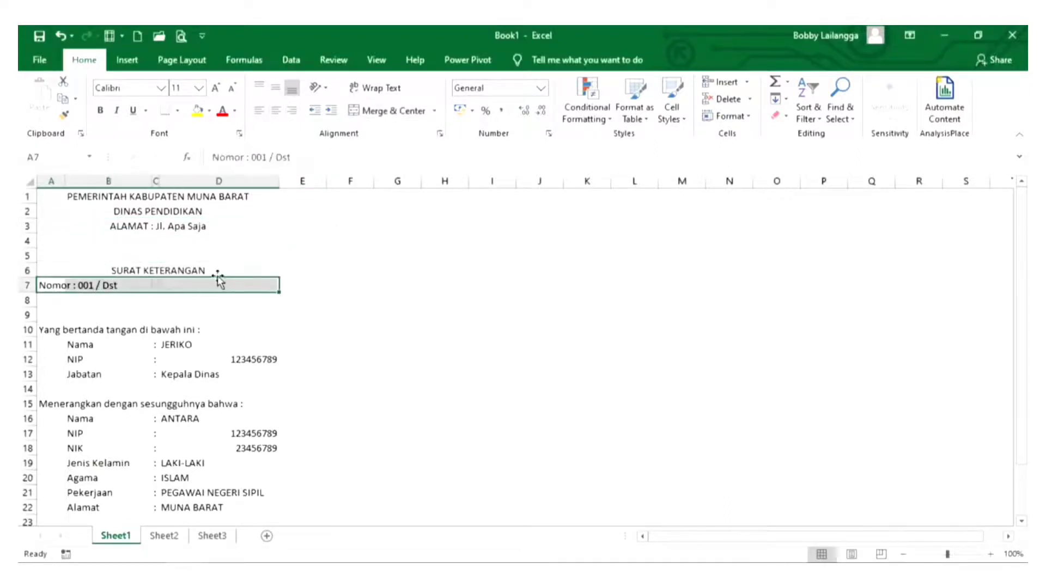
click(371, 111)
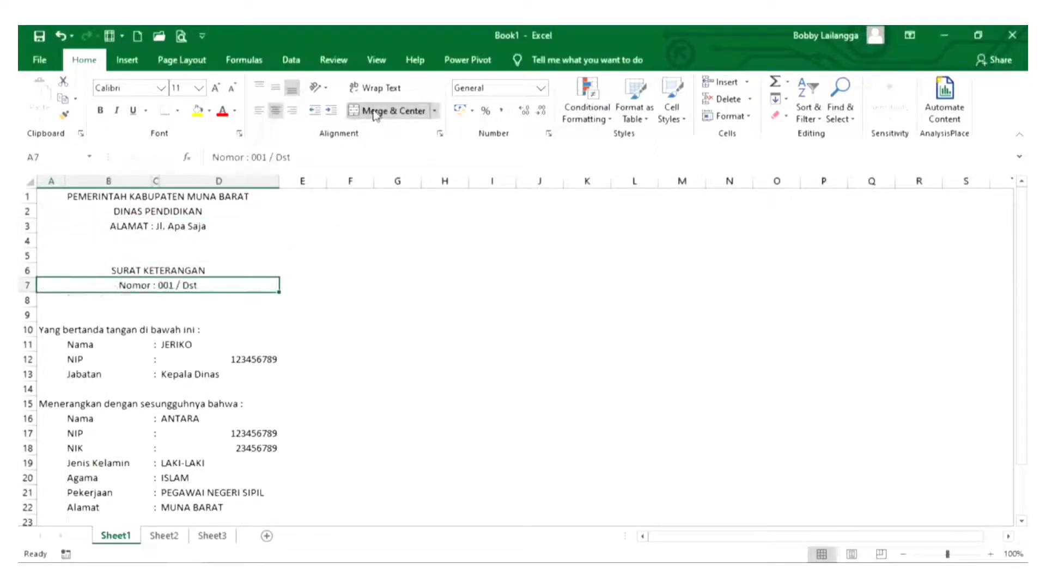
- Make the three letterhead lines in rows 1 to 3 bold
click(220, 271)
click(229, 195)
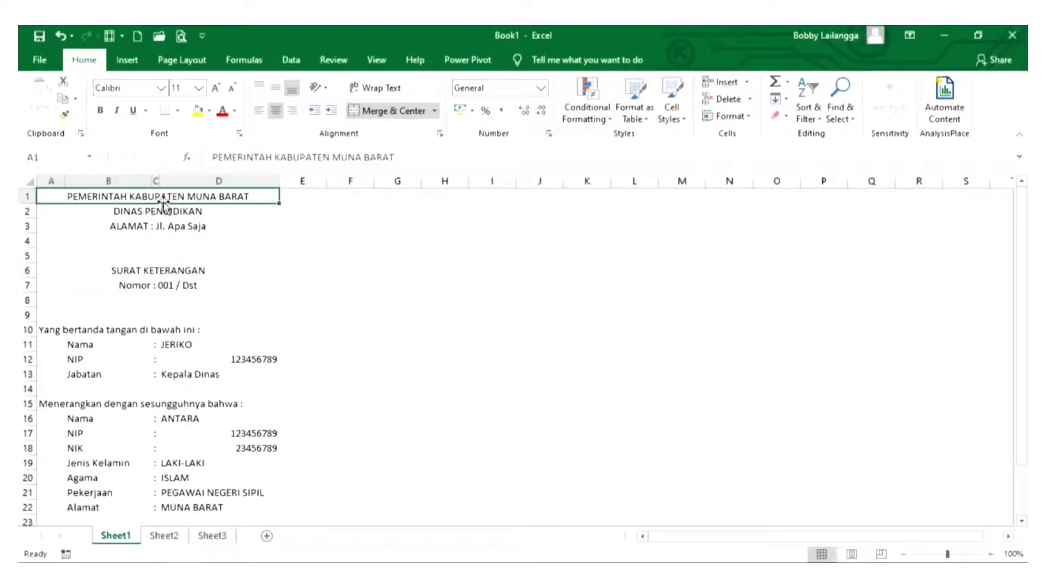
drag(172, 195, 163, 226)
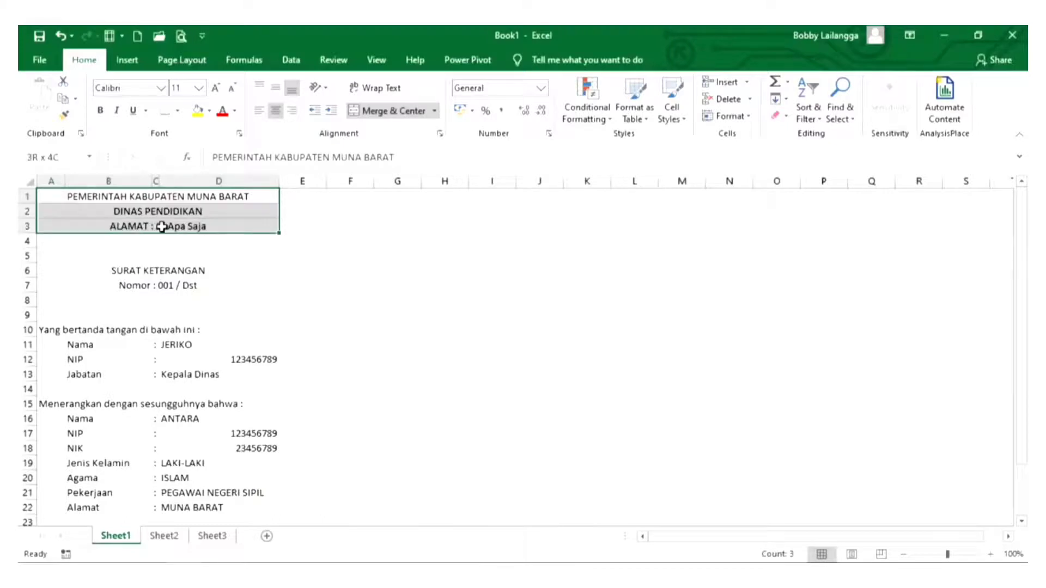
click(100, 110)
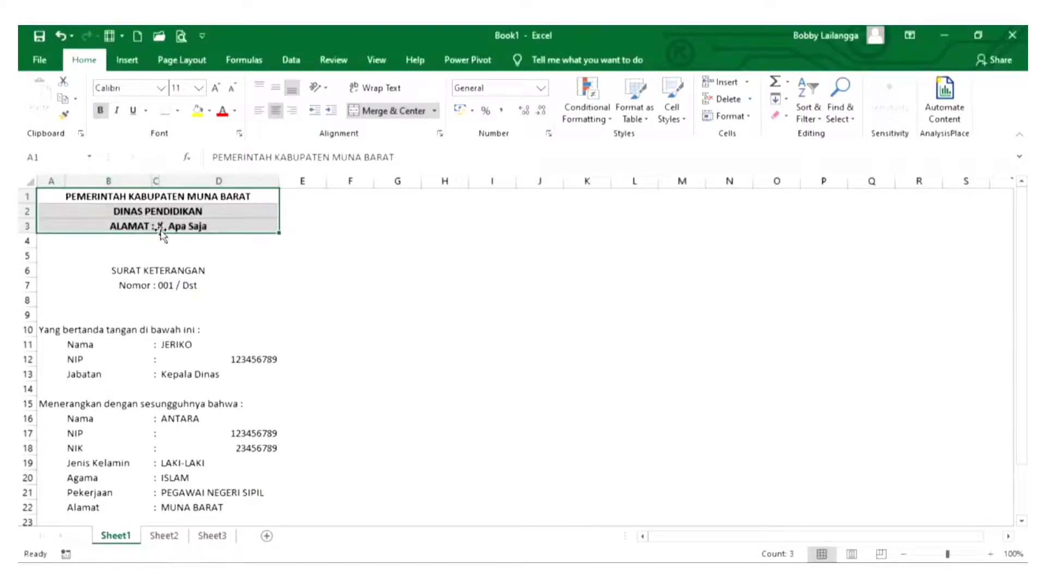
- Reduce the font size of the "ALAMAT" line in row 3 to 9
click(156, 226)
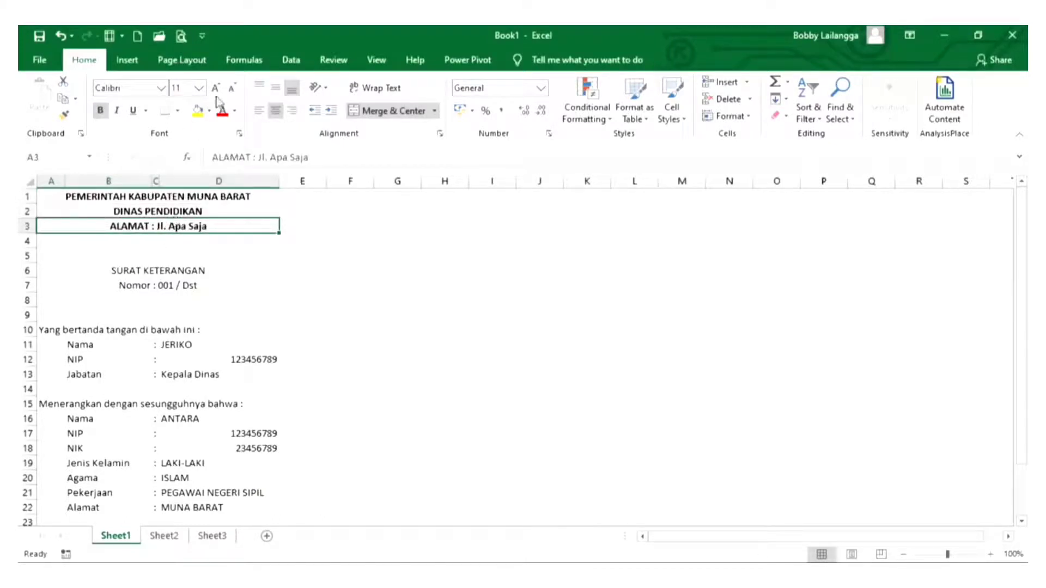
click(231, 88)
click(231, 88)
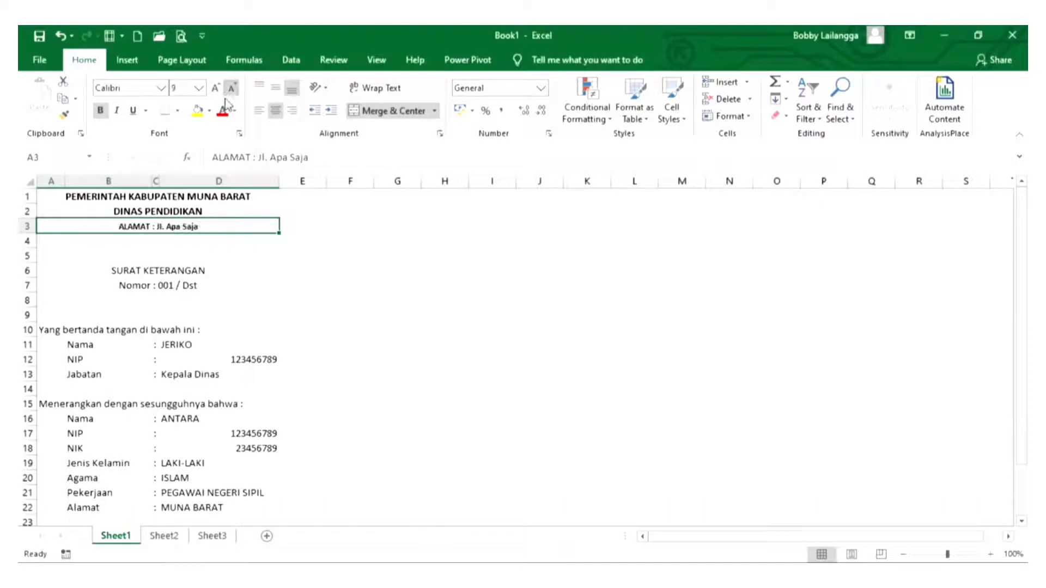
click(127, 243)
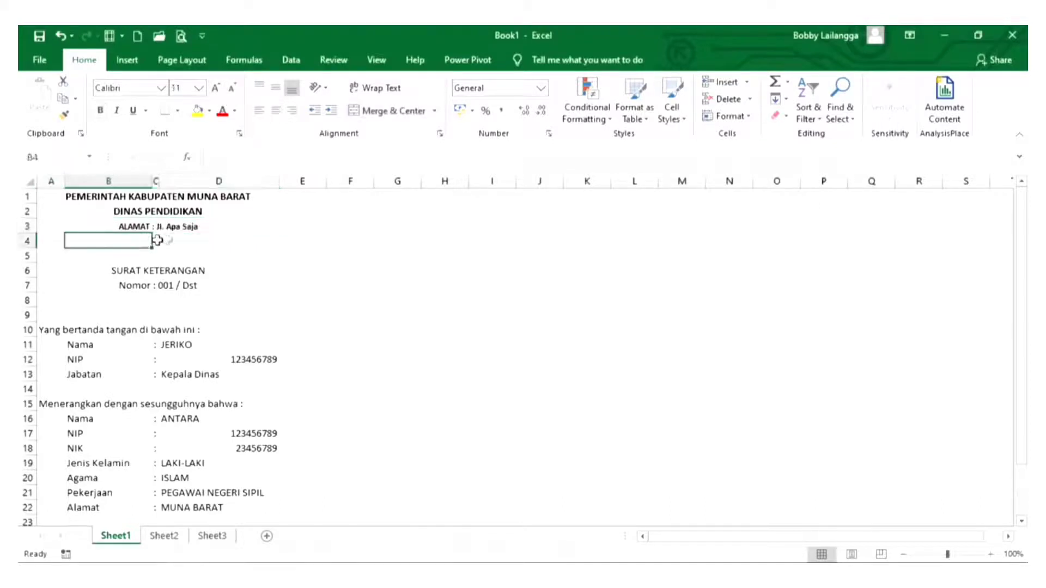
- Set the font of the whole sheet to Arial at size 12
click(131, 195)
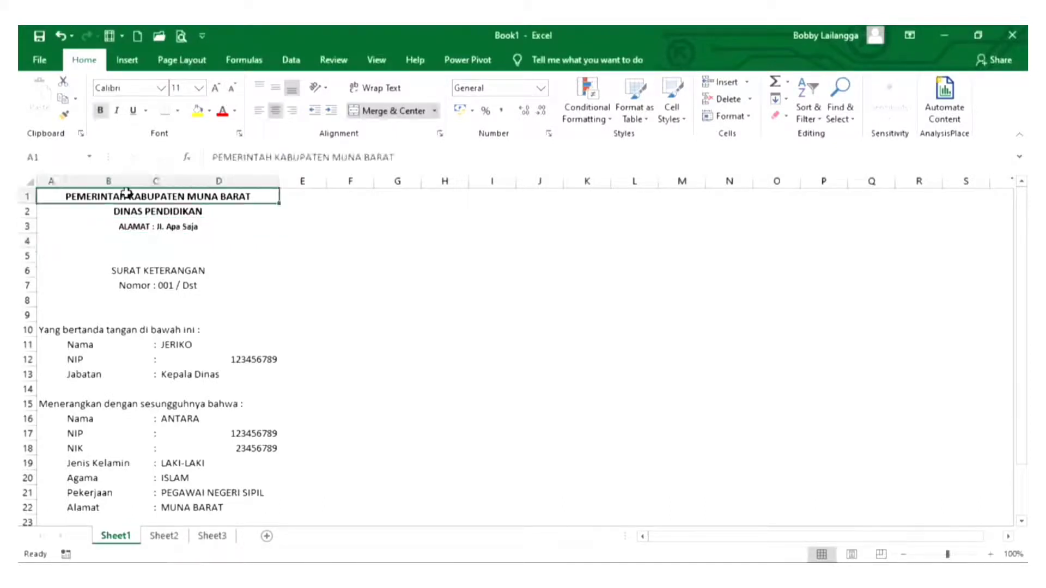
click(117, 237)
key(ctrl+a)
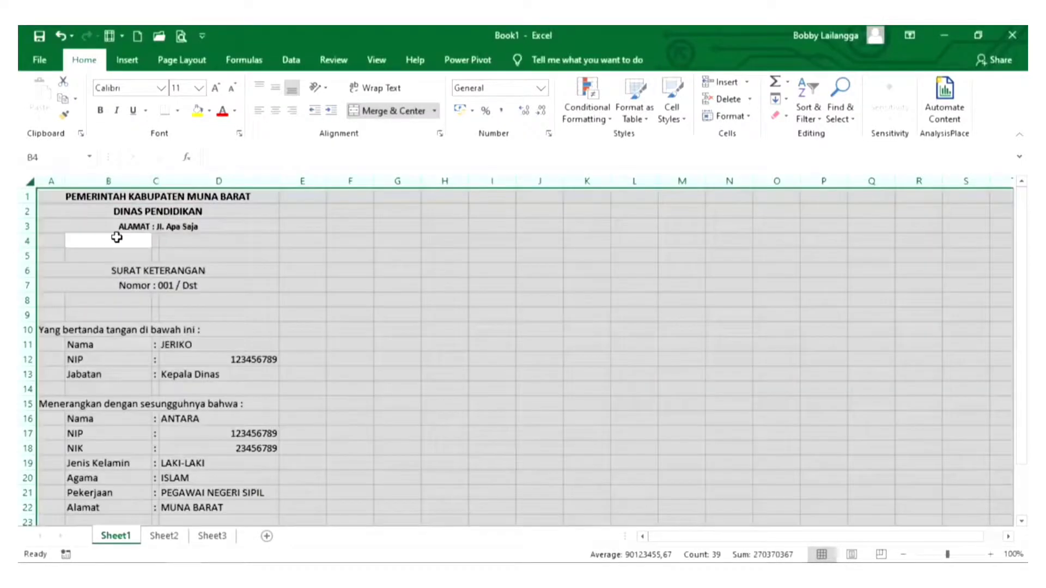
click(162, 88)
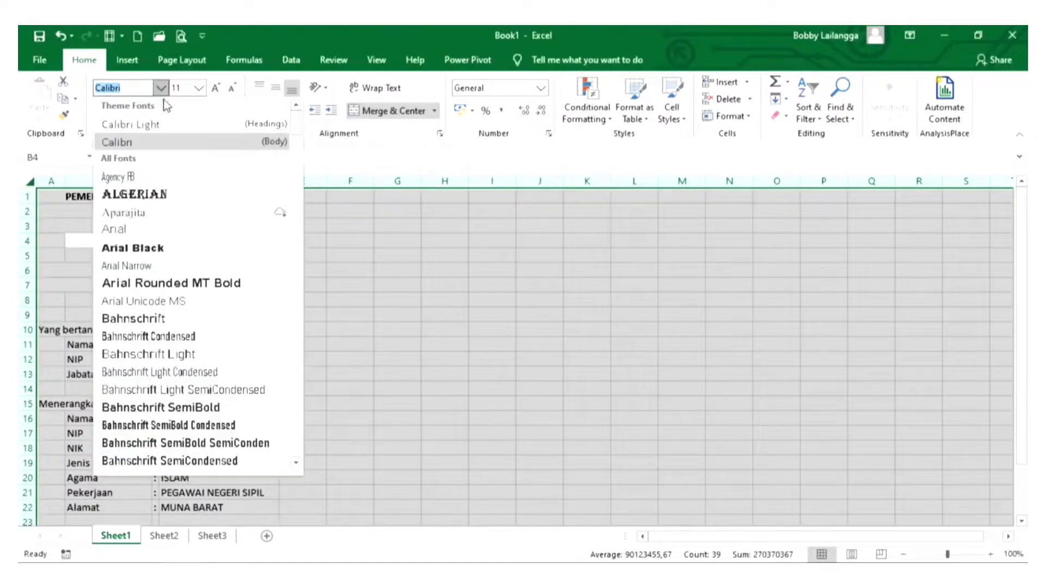
click(138, 235)
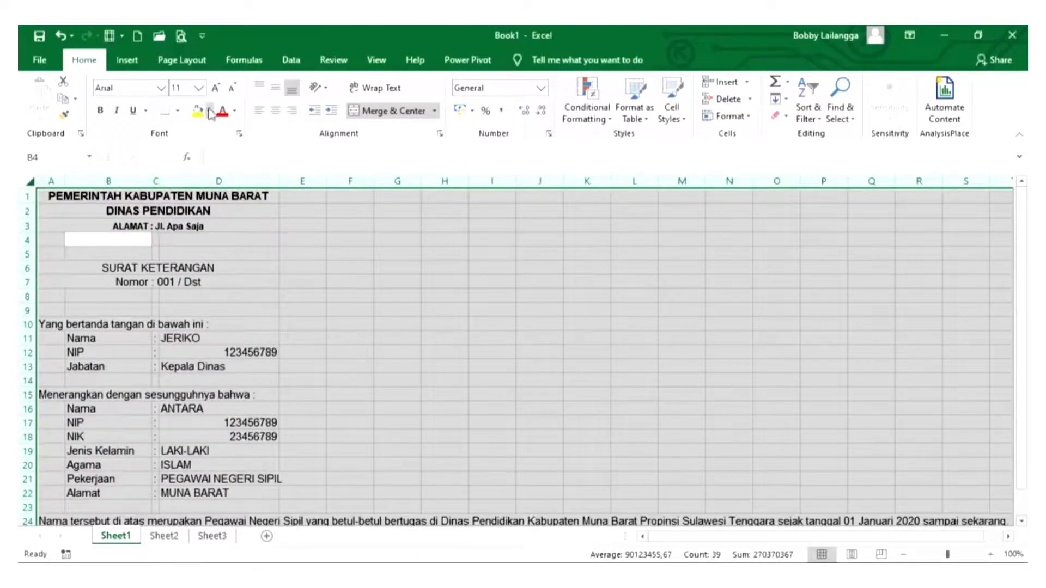
click(199, 88)
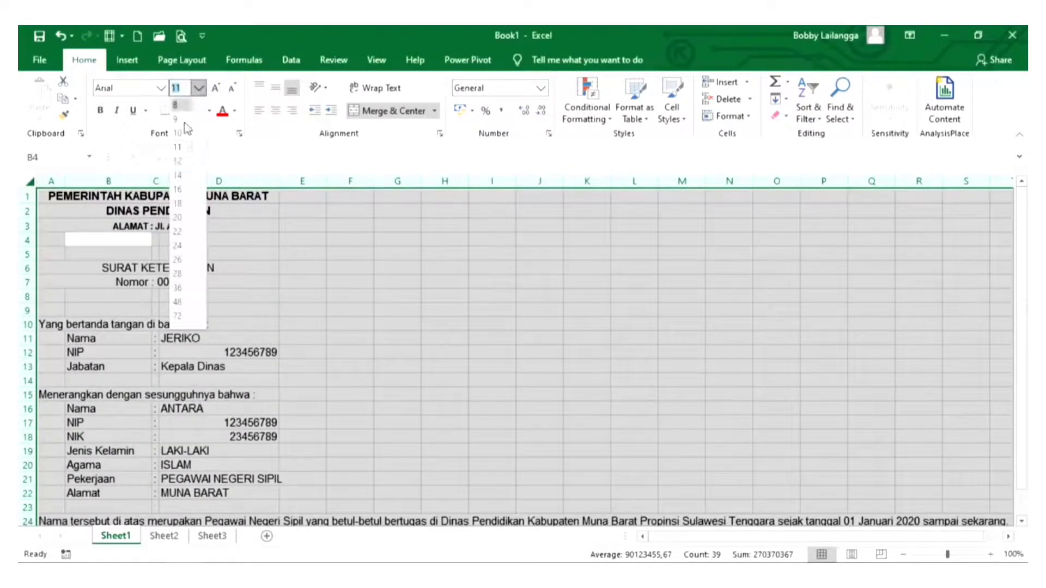
click(178, 162)
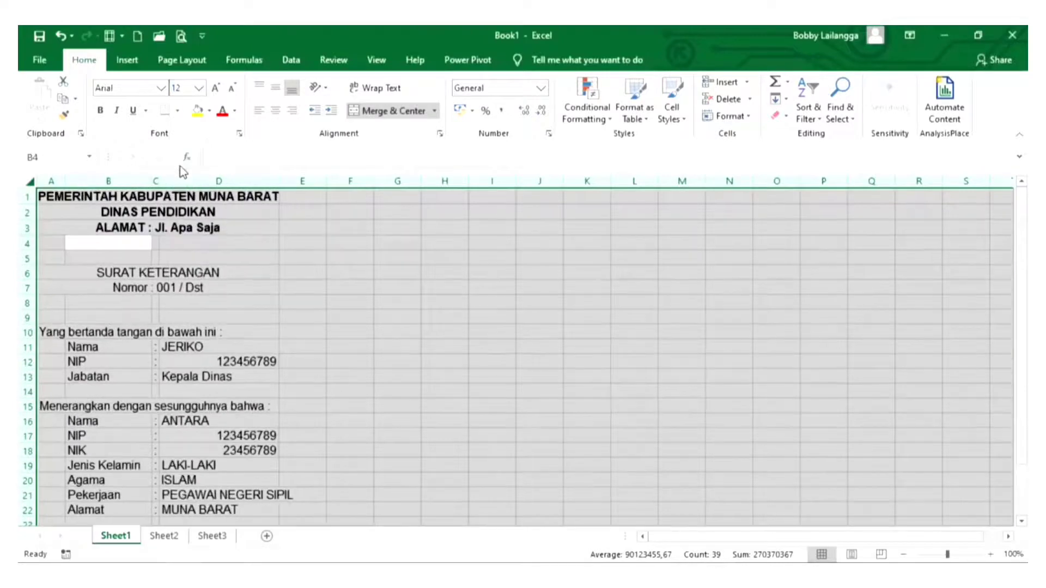
- Make the "SURAT KETERANGAN" title and the "Nomor" line in rows 6 and 7 bold
click(173, 271)
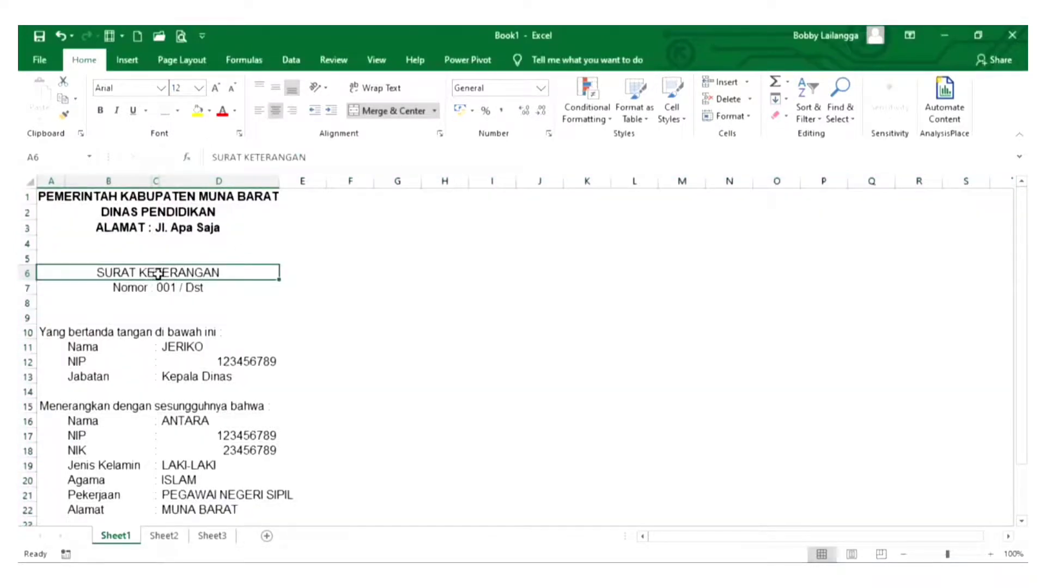
drag(158, 274, 158, 288)
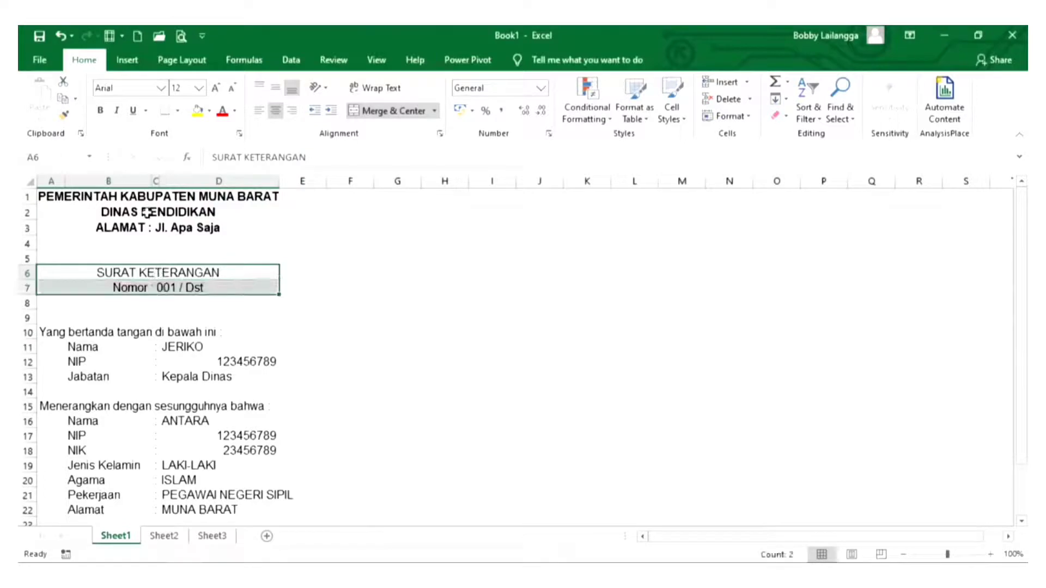
click(99, 110)
- Italicize the "ALAMAT" line of the letterhead in row 3
click(191, 229)
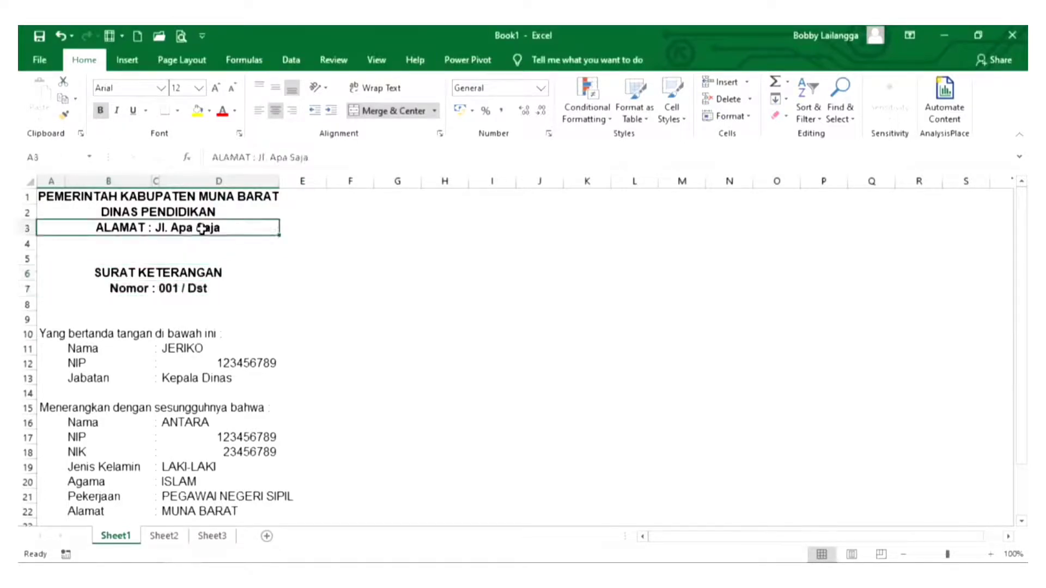
click(118, 112)
click(235, 256)
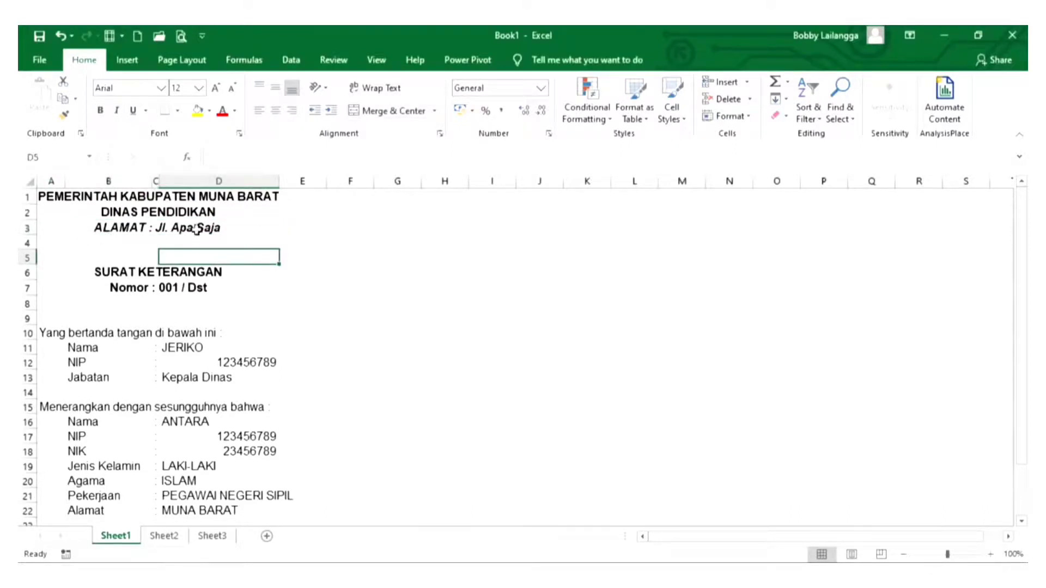
- Give the "ALAMAT" line in row 3 a bottom border and make that border a thick solid line
click(195, 229)
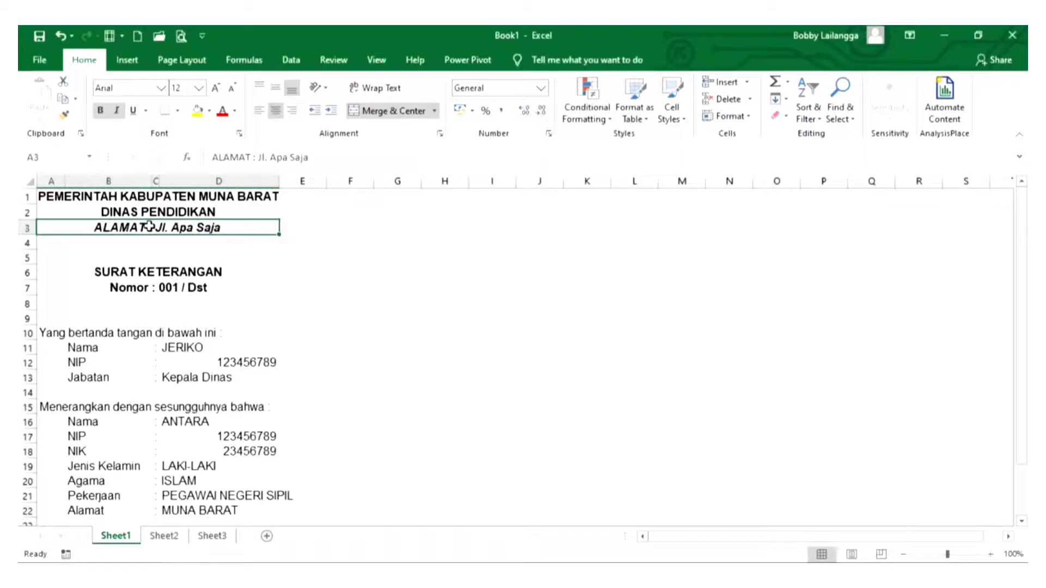
click(179, 115)
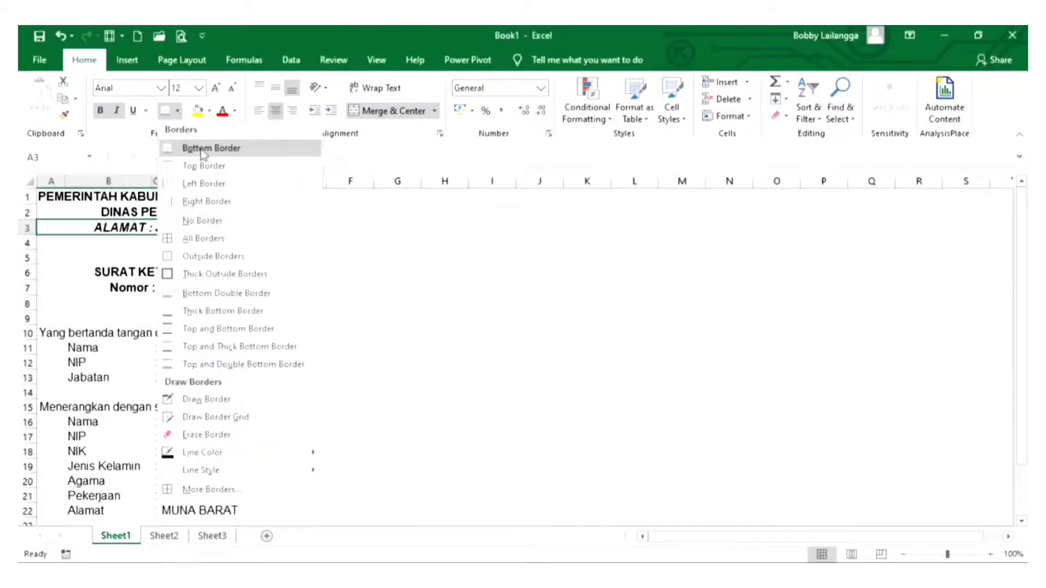
click(251, 148)
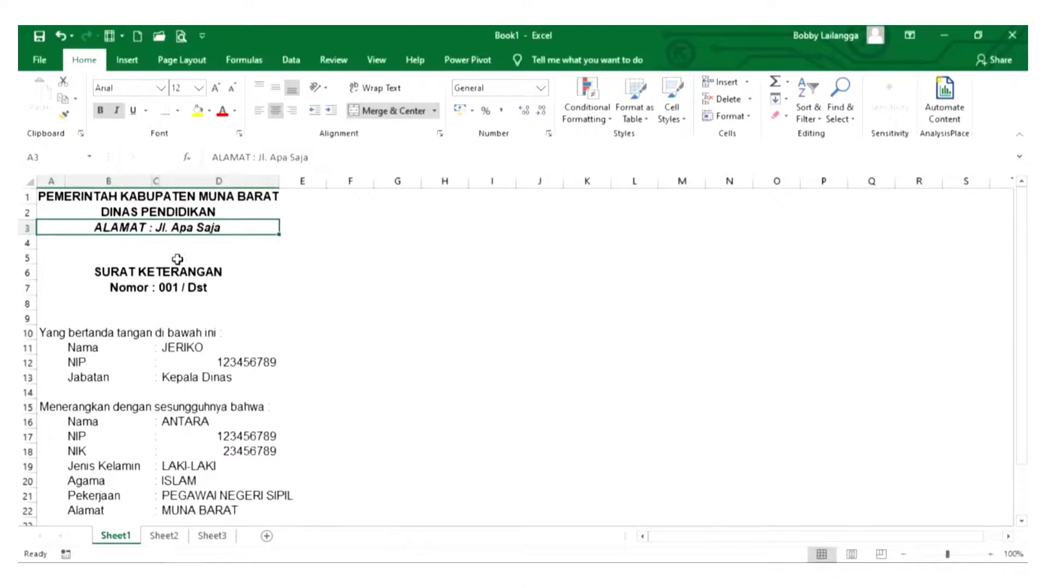
click(179, 112)
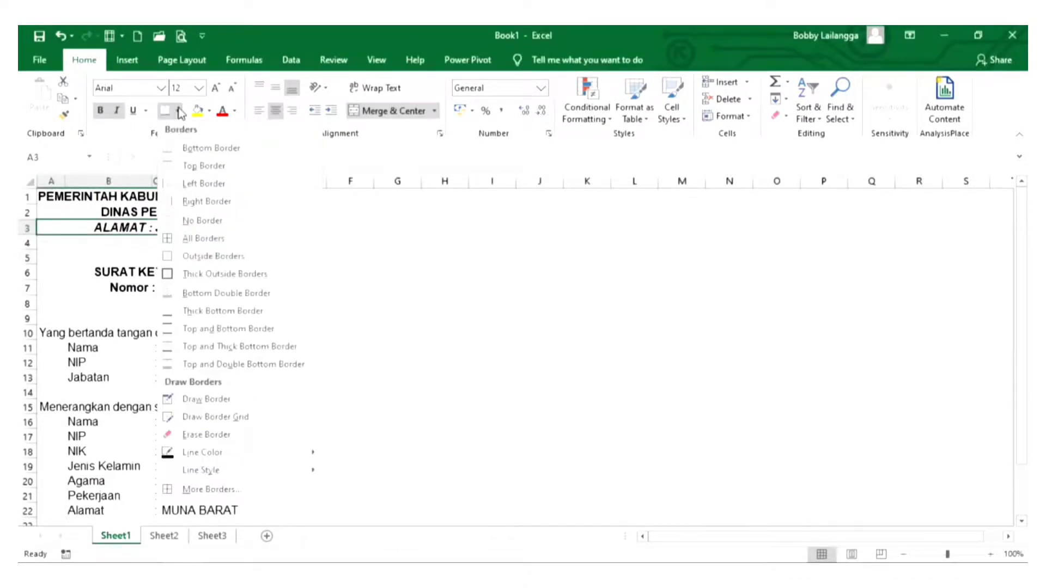
click(221, 490)
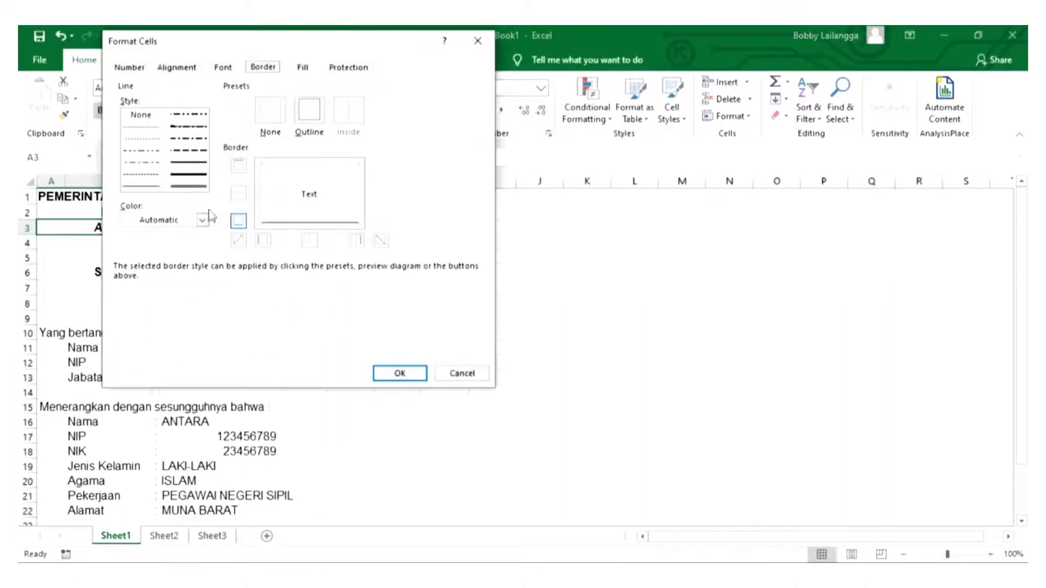
click(187, 187)
click(289, 228)
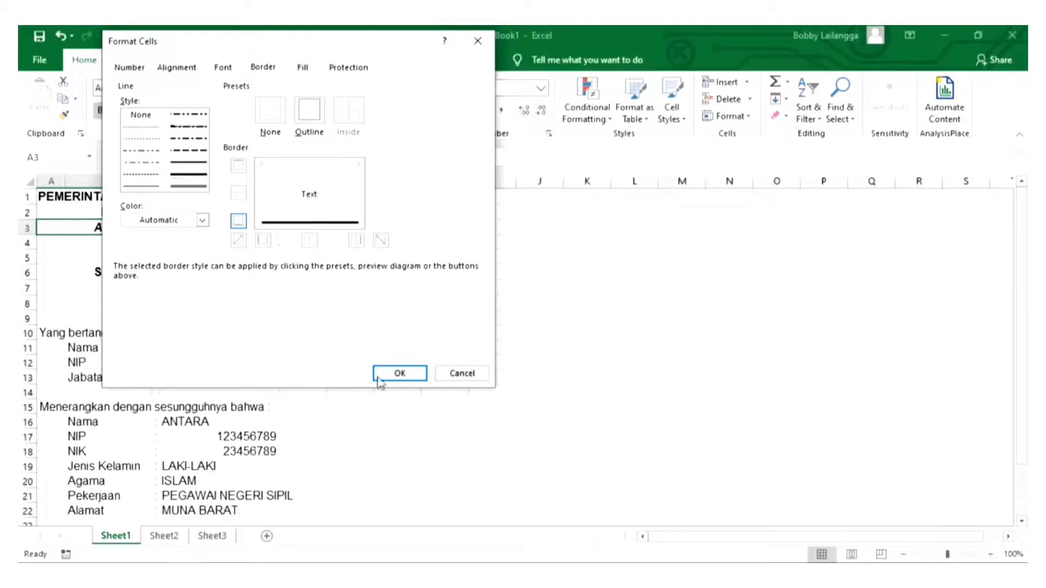
click(401, 375)
click(267, 319)
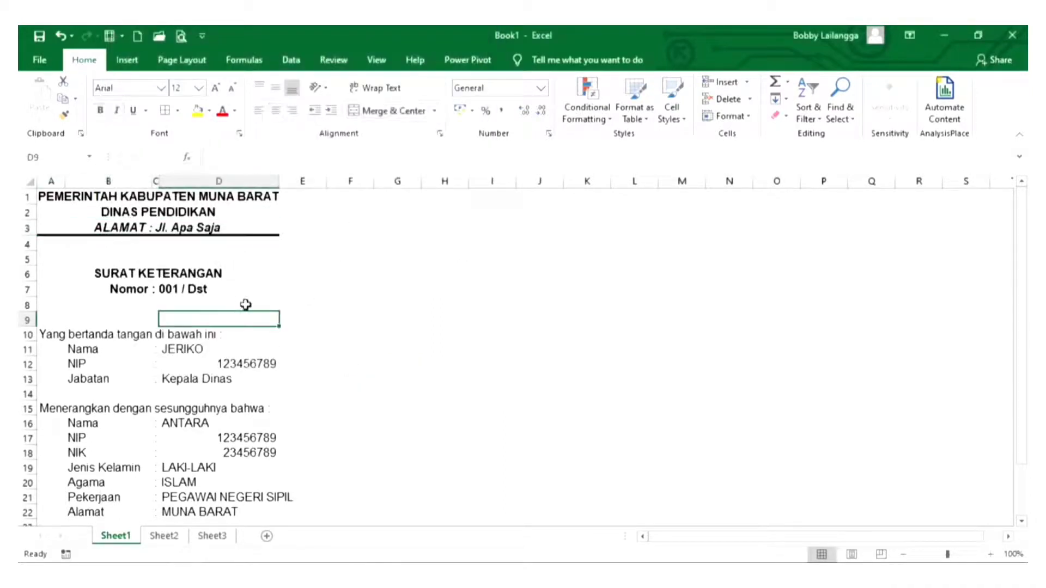
- Underline the "SURAT KETERANGAN" title in row 6
click(173, 274)
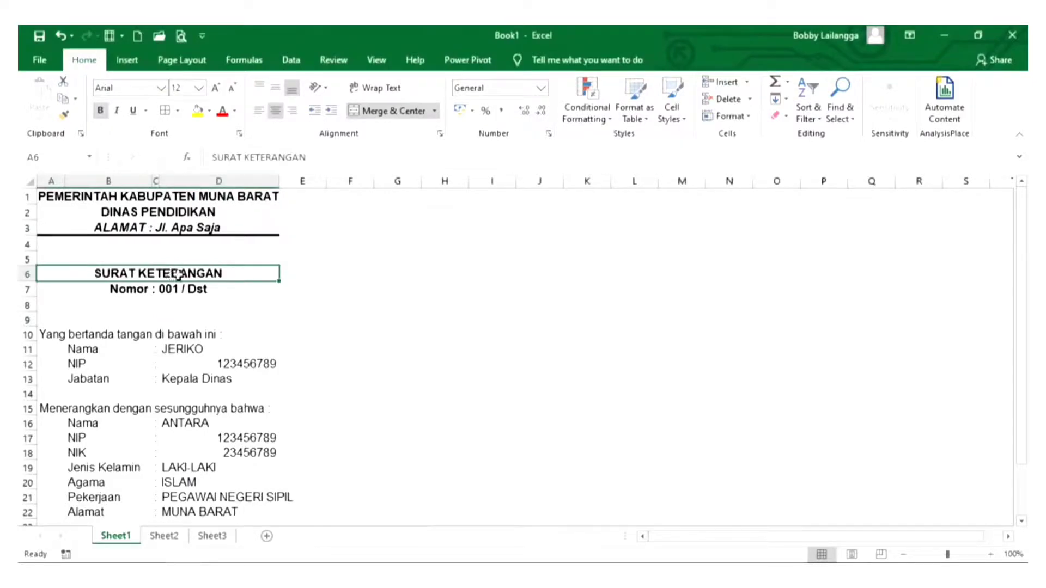
click(134, 111)
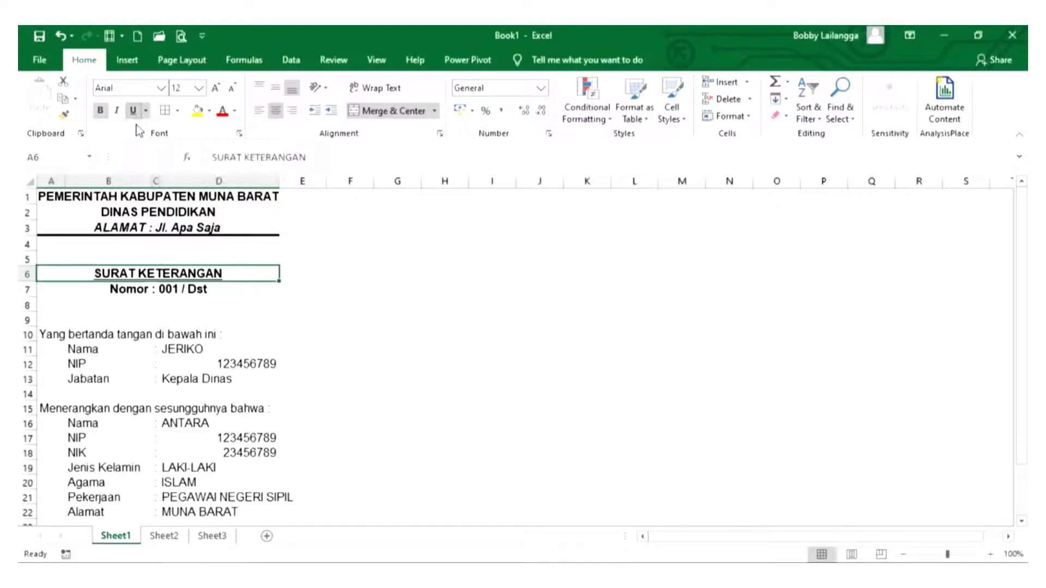
click(173, 292)
- Left-align the values in D11:D13 and D16:D22 of the two personal data blocks
scroll(163, 306, down, 2)
click(234, 305)
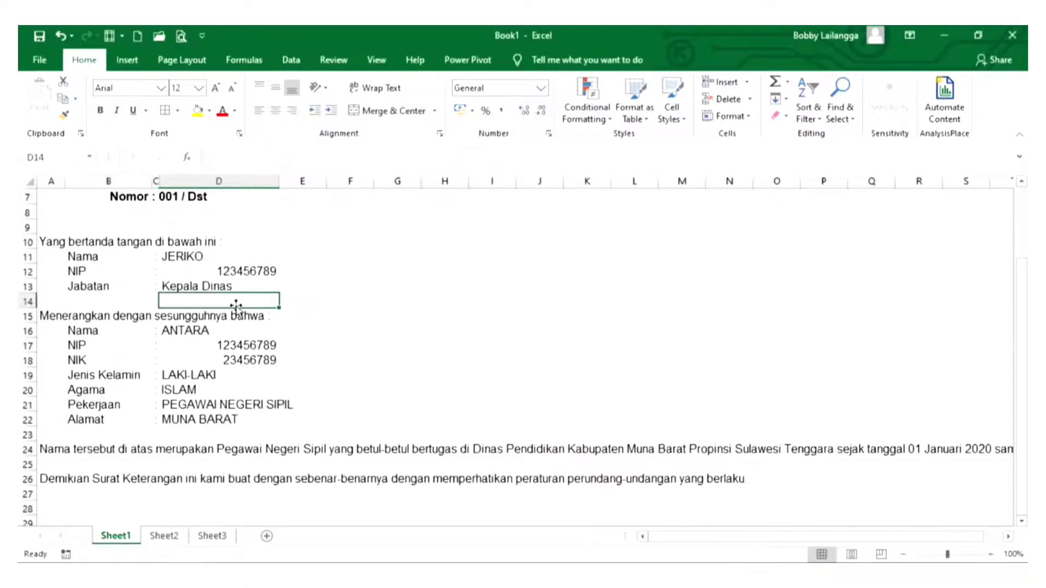
click(211, 253)
click(183, 273)
drag(183, 254, 189, 287)
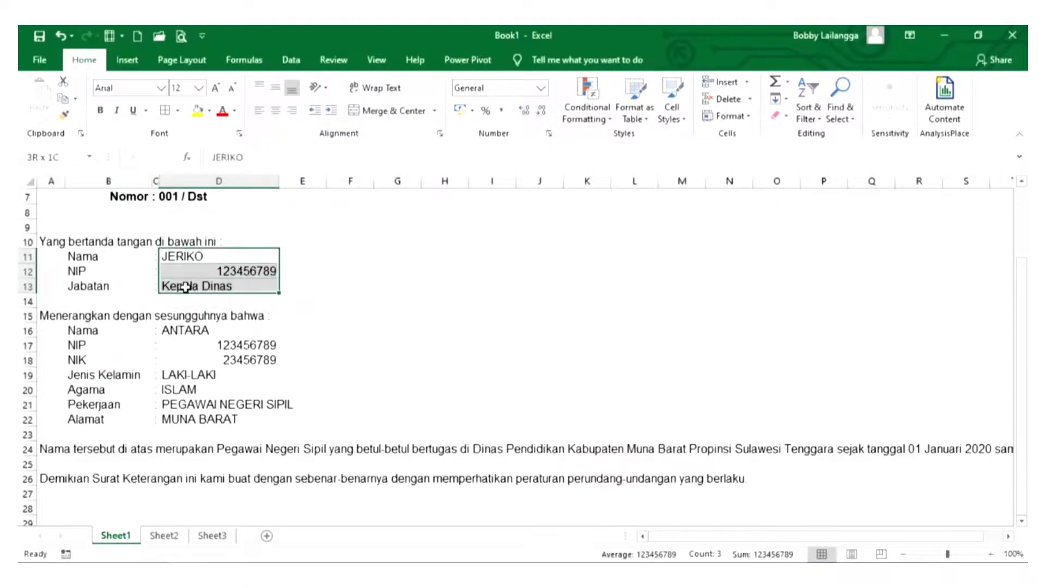
click(259, 111)
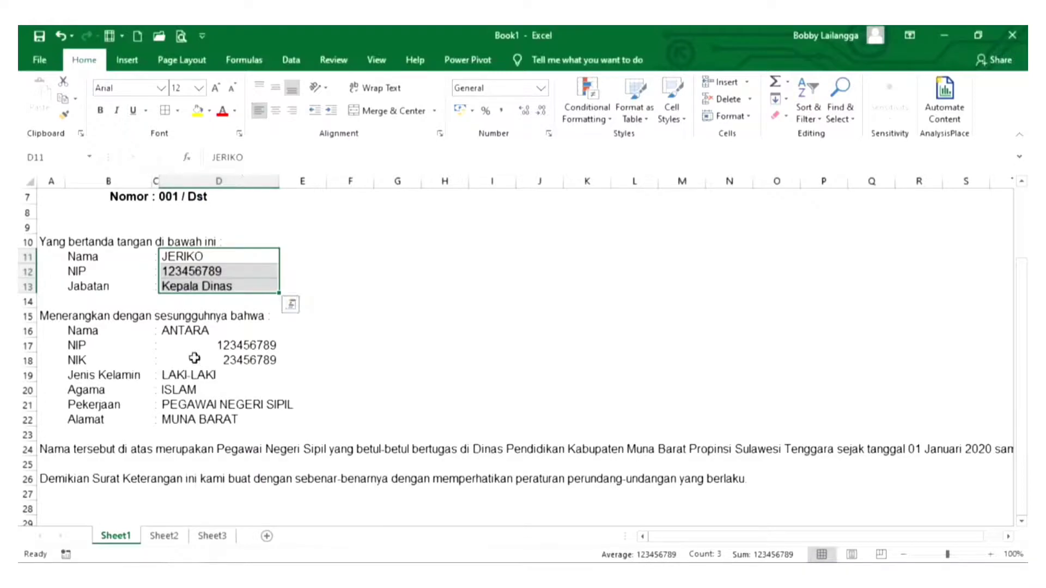
drag(201, 331, 224, 420)
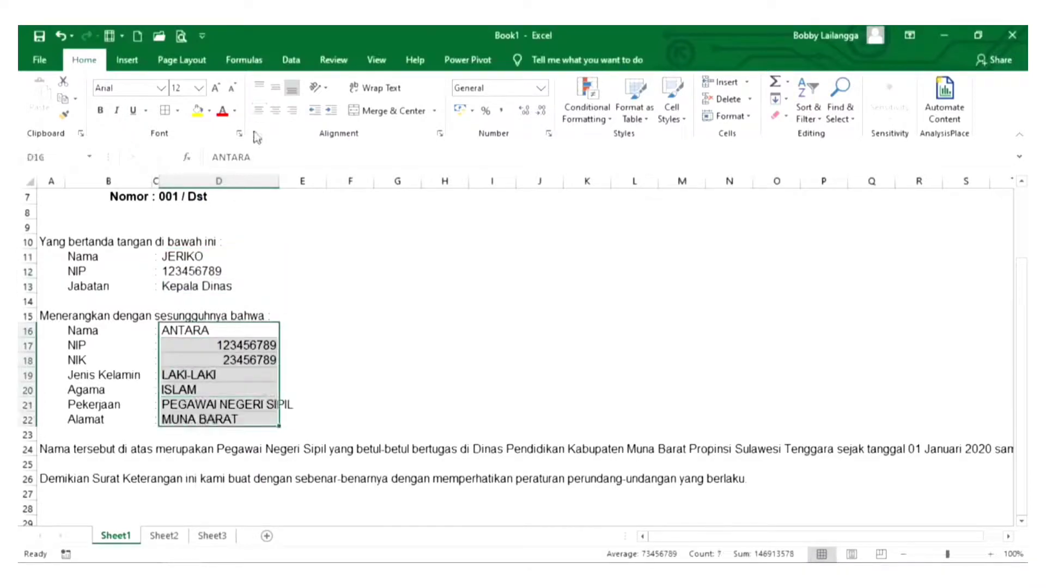
click(259, 111)
- Merge cells A24:D24 and wrap the "Nama tersebut di atas" paragraph within them
scroll(283, 220, down, 2)
click(54, 359)
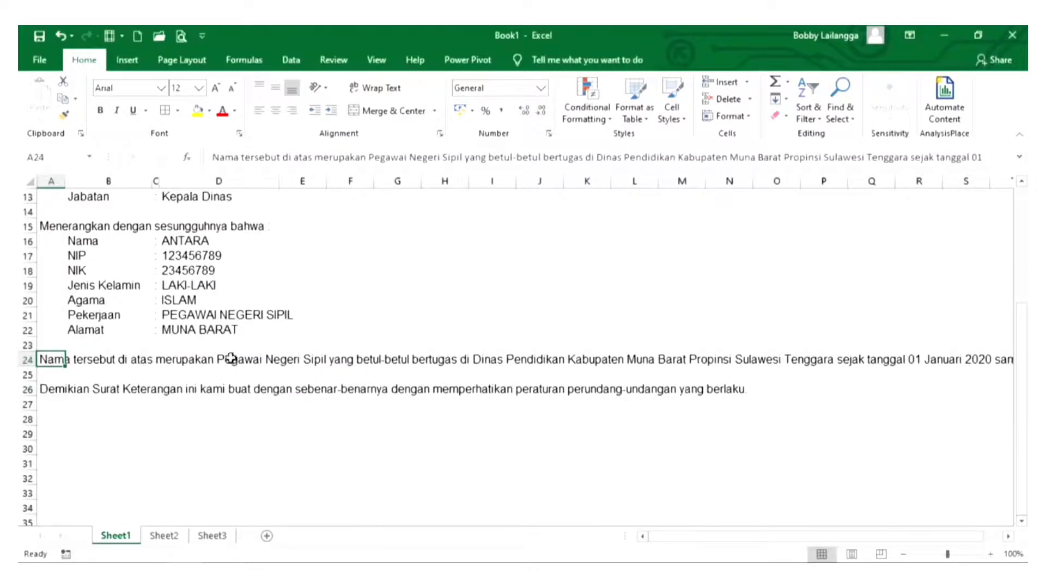
drag(51, 360, 275, 361)
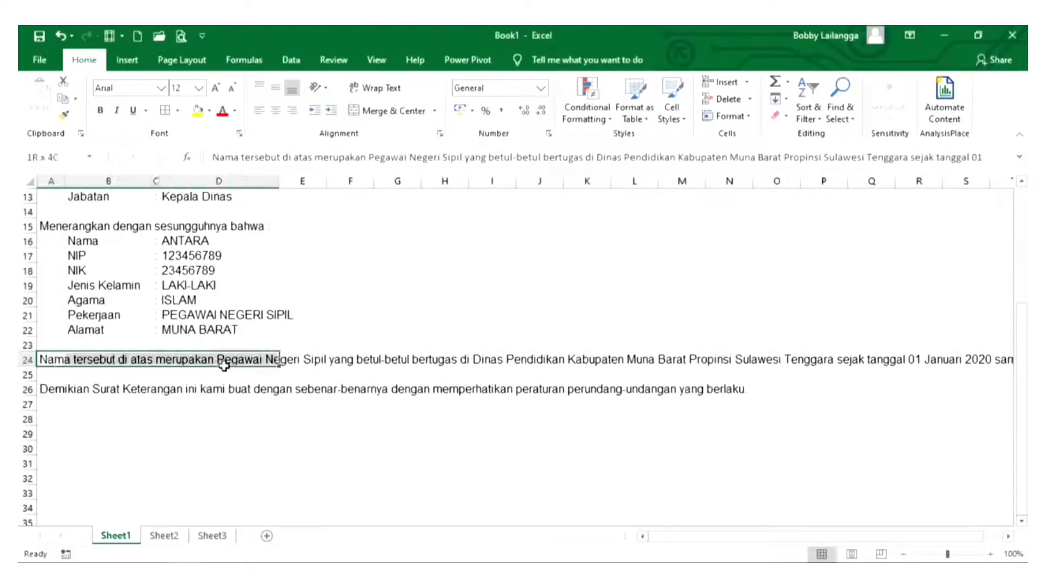
click(382, 112)
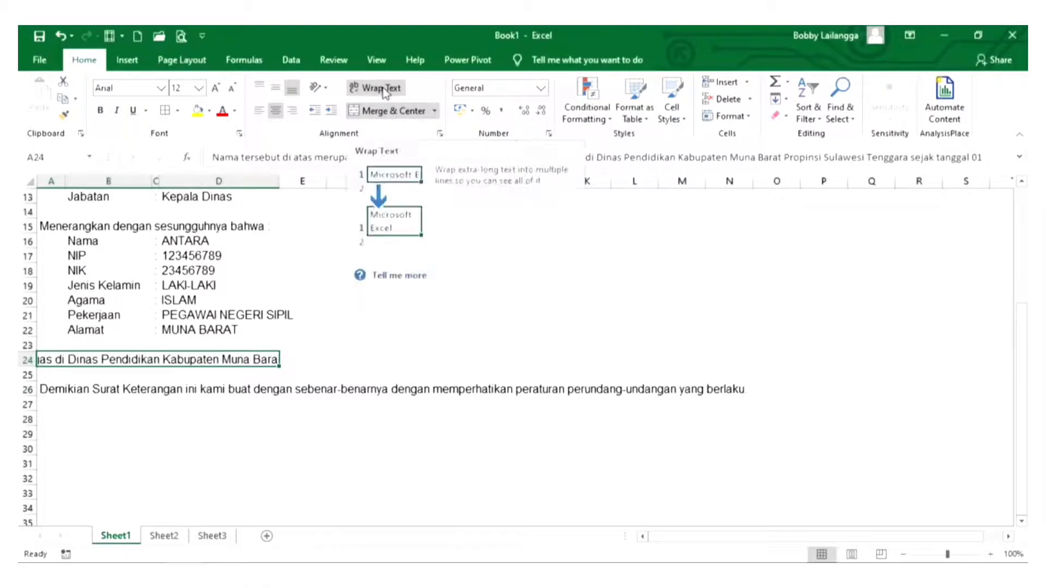
click(384, 90)
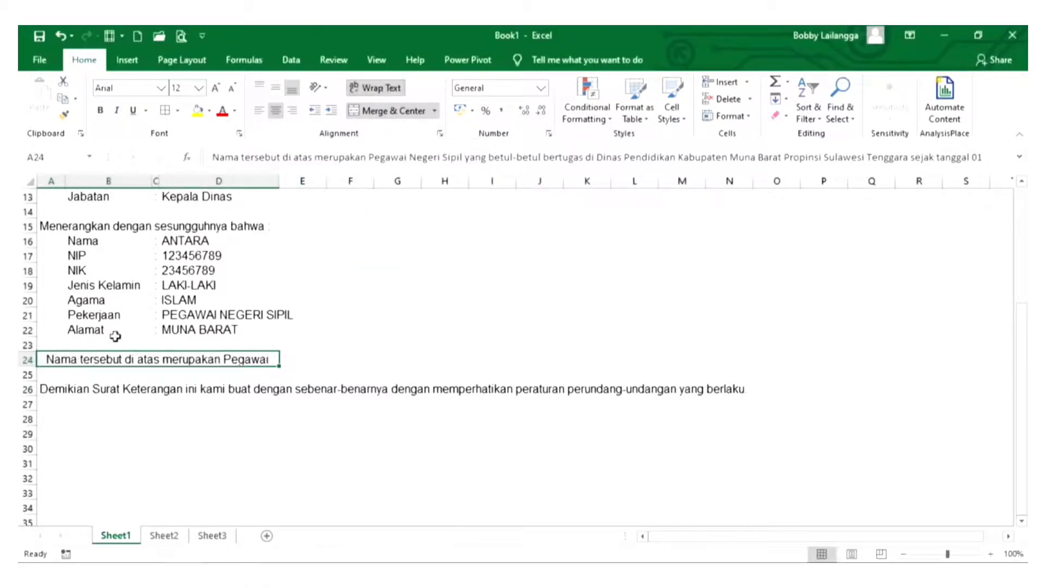
- Increase the height of row 24 to fit the whole paragraph and left-align its text
drag(30, 369, 19, 435)
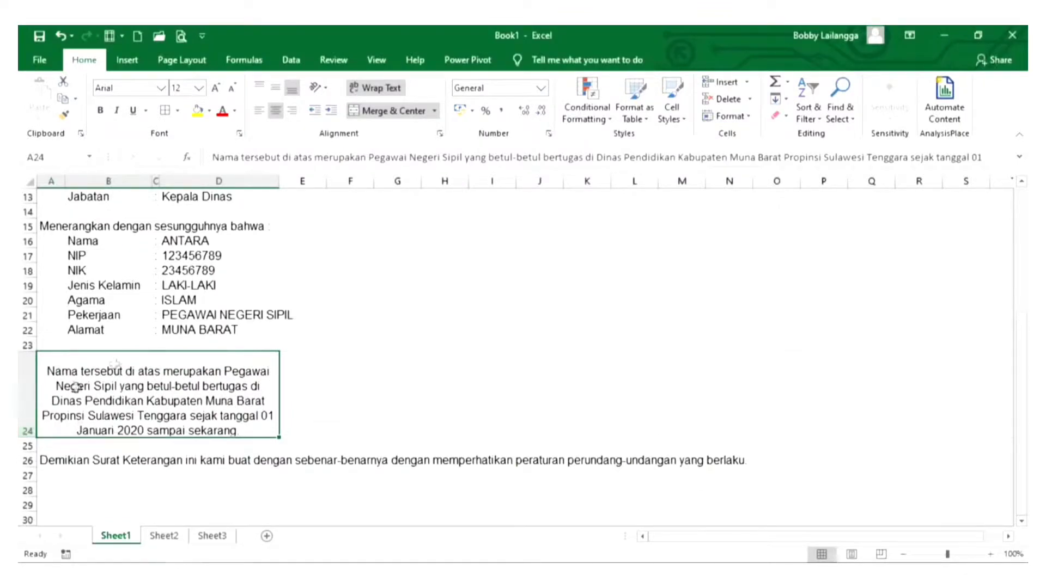
click(259, 113)
drag(25, 437, 27, 428)
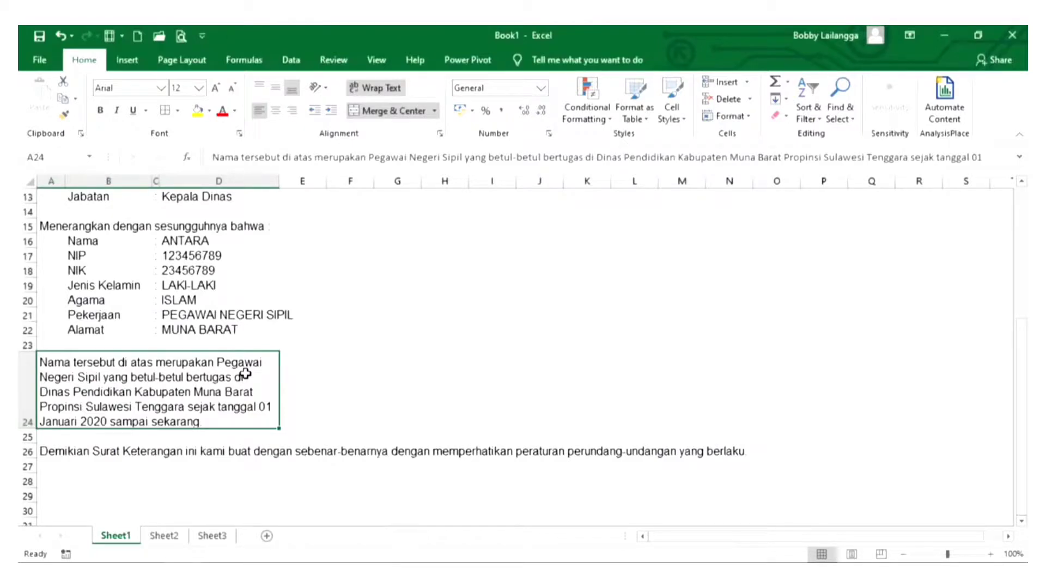
- Set the horizontal text alignment of the paragraph in row 24 to Justify
right_click(174, 393)
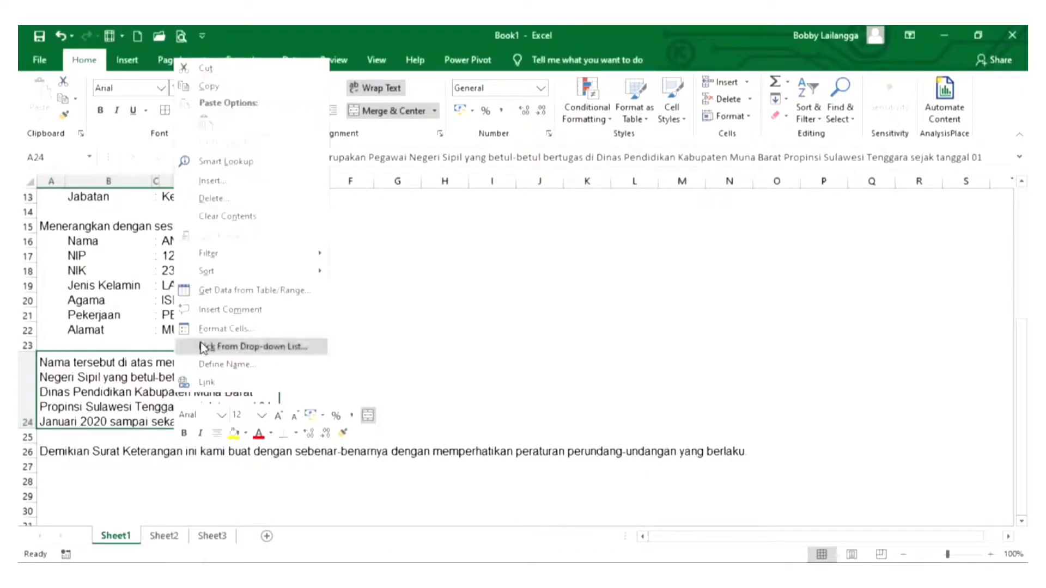
click(224, 328)
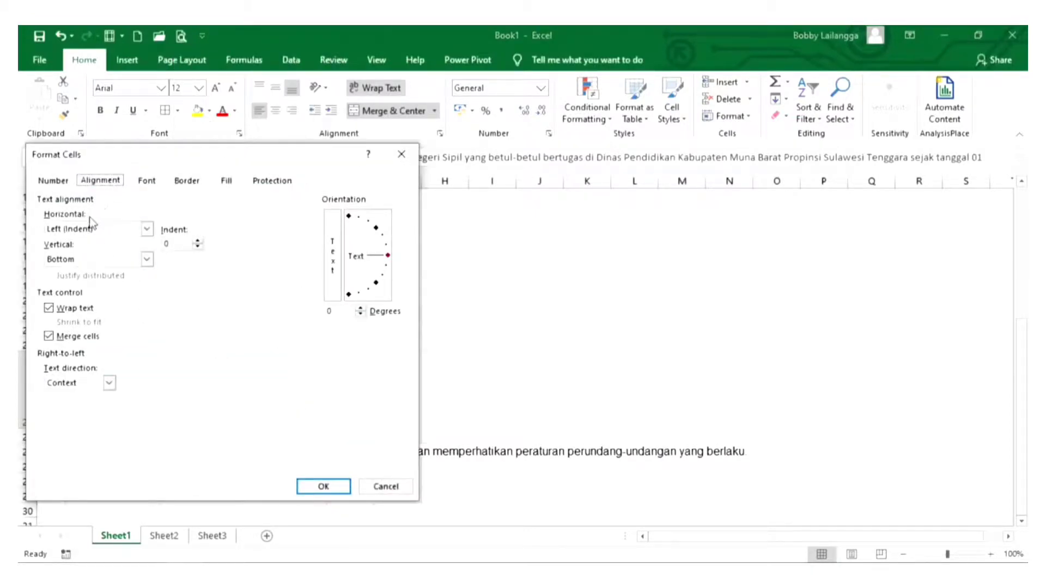
click(147, 230)
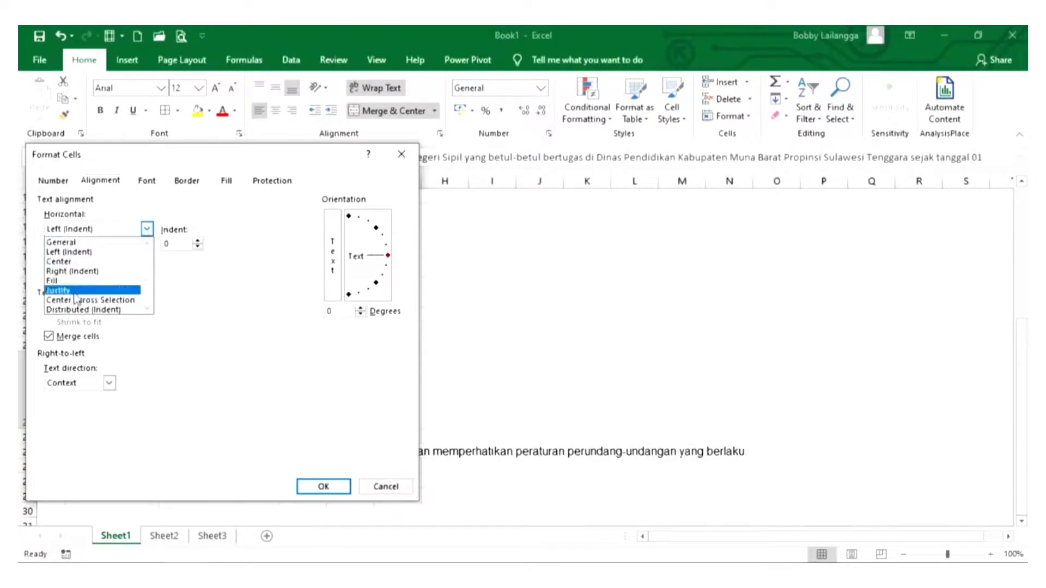
click(76, 294)
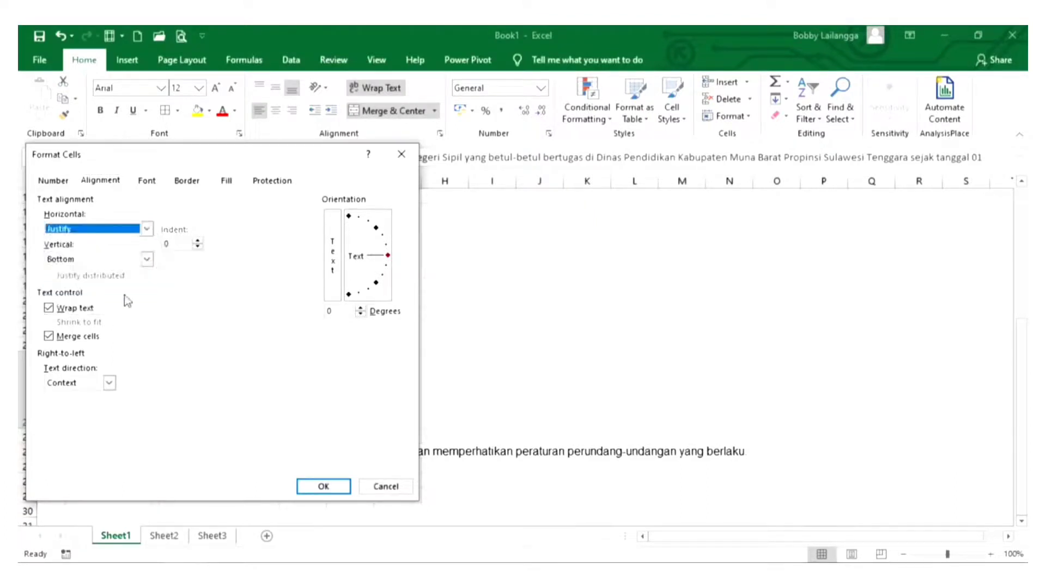
click(323, 486)
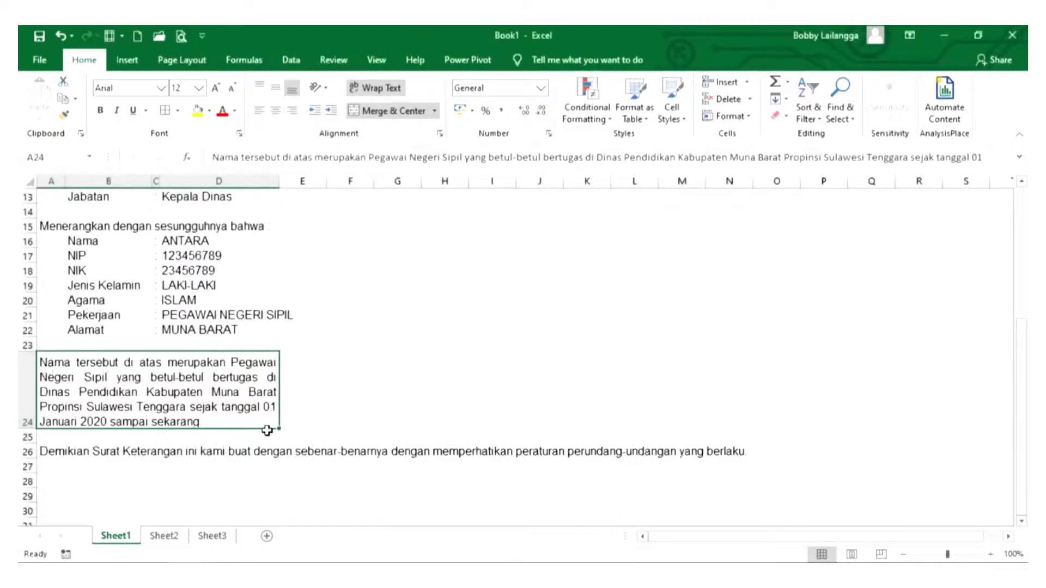
- Merge cells A26:D26 and wrap the closing "Demikian Surat Keterangan" paragraph within them
drag(47, 453, 268, 450)
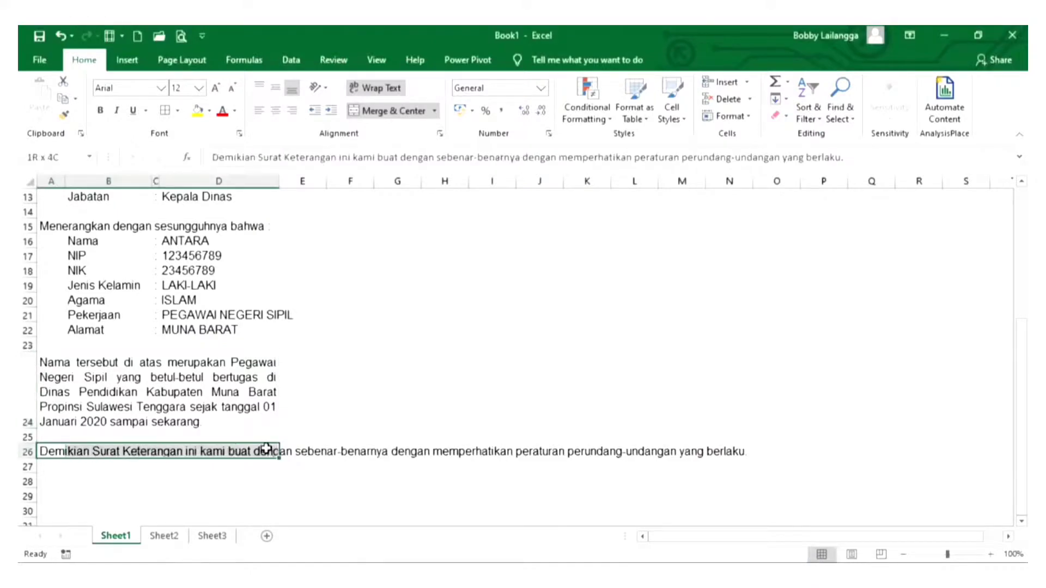
click(375, 111)
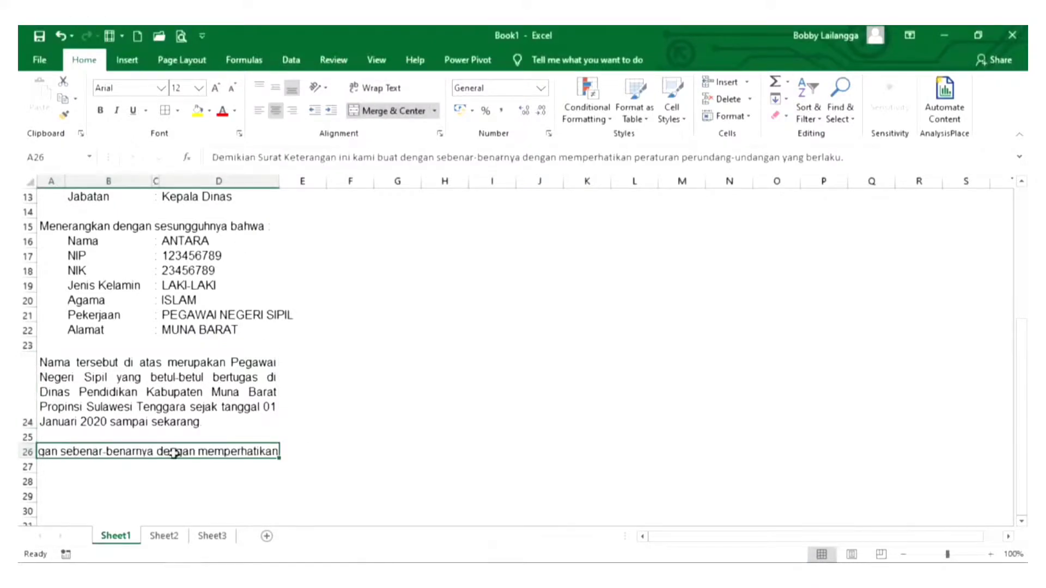
click(369, 93)
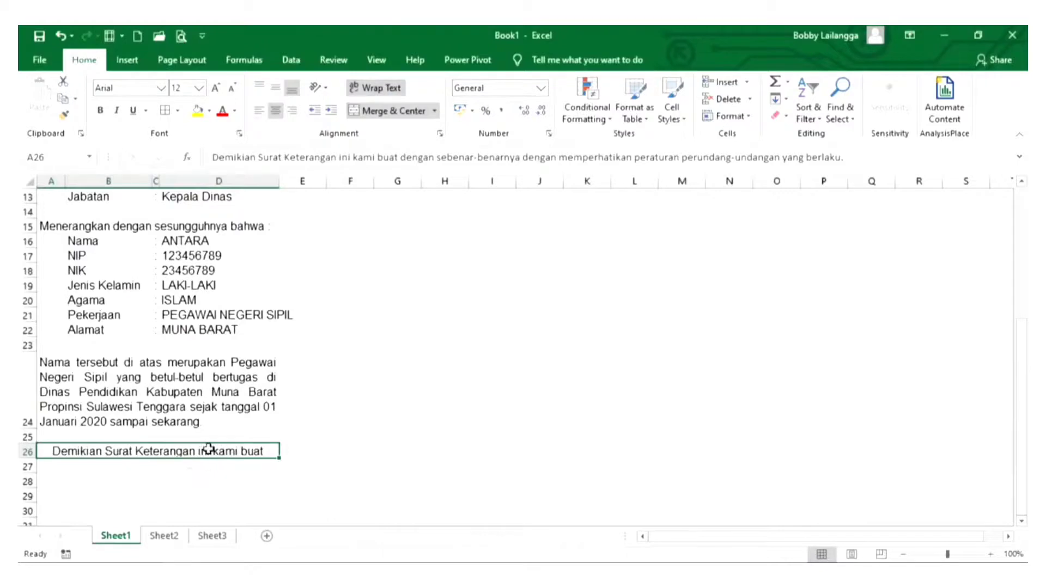
- Justify the closing paragraph in row 26 horizontally and increase the row height to fit all its text
right_click(208, 451)
click(256, 386)
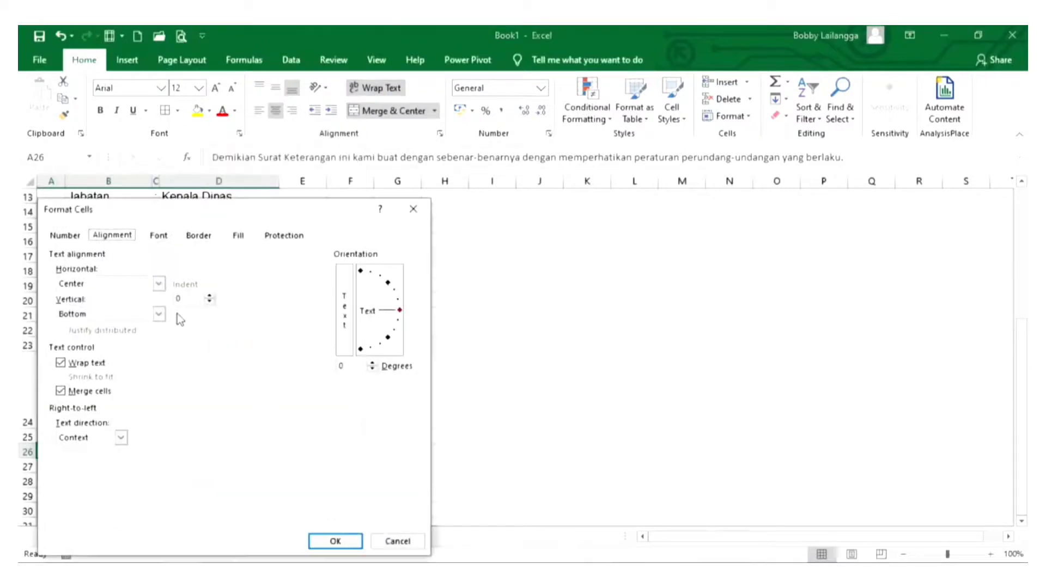
click(158, 283)
click(109, 345)
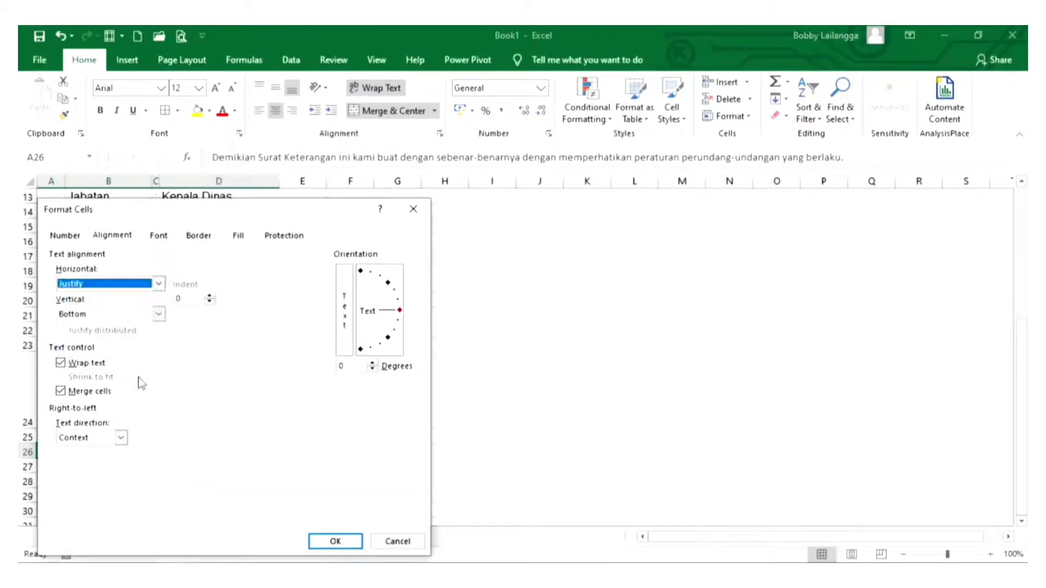
click(334, 541)
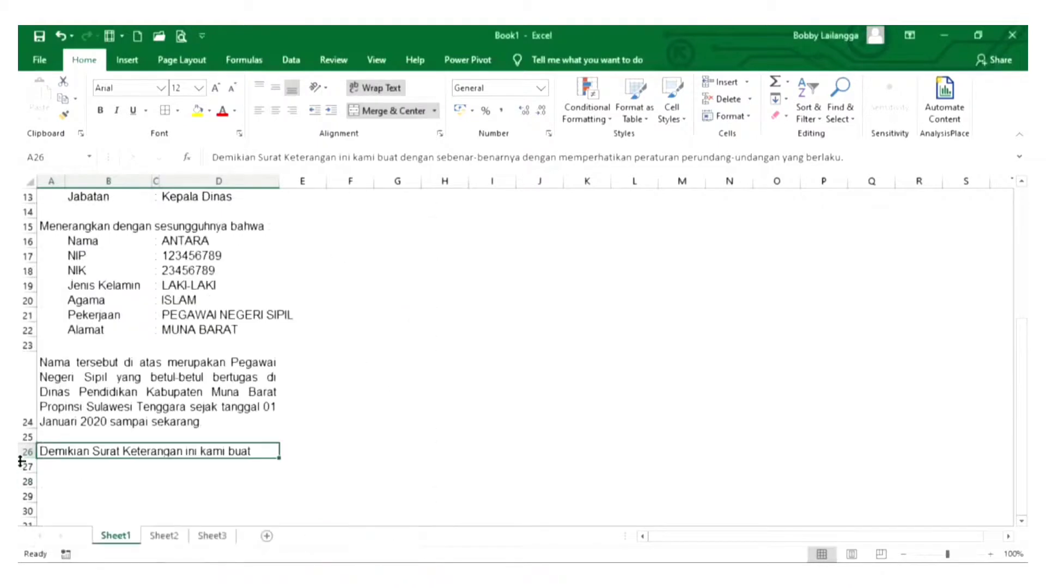
drag(25, 444, 21, 500)
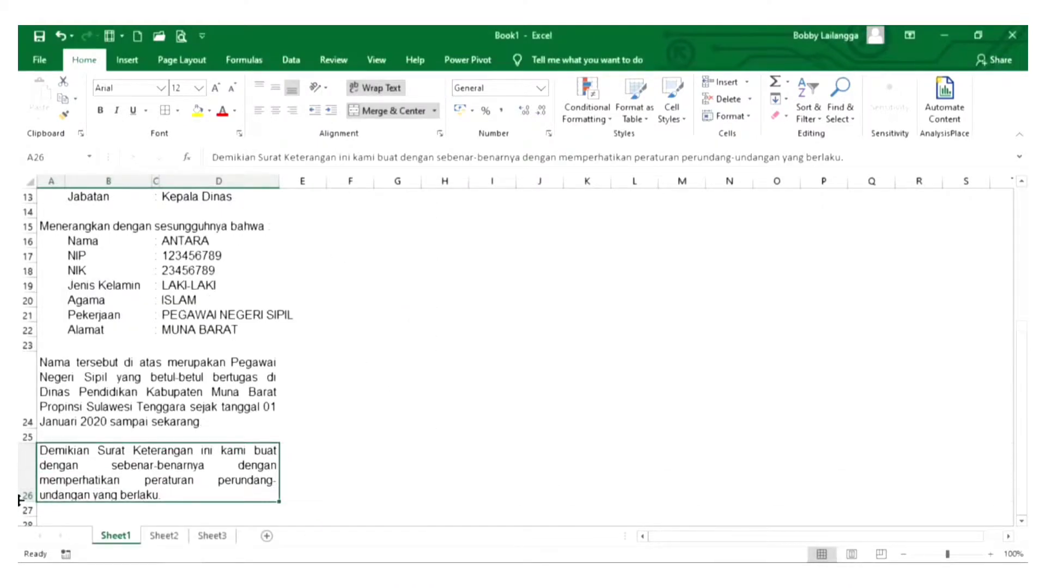
- Widen column D to roughly three times its width so the letter spreads across the page
click(277, 390)
click(177, 294)
scroll(273, 326, up, 4)
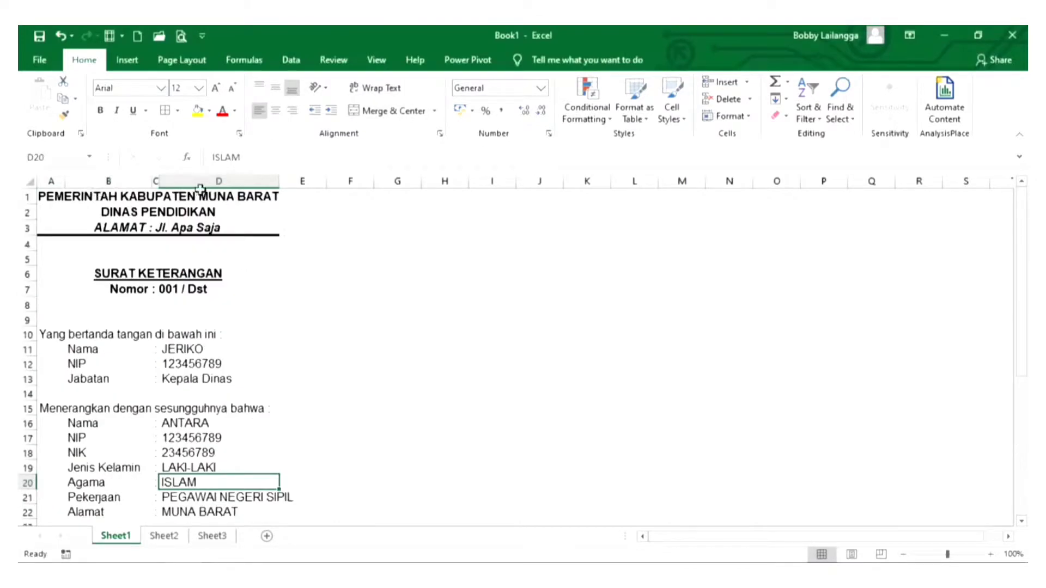
drag(280, 183, 504, 201)
click(490, 288)
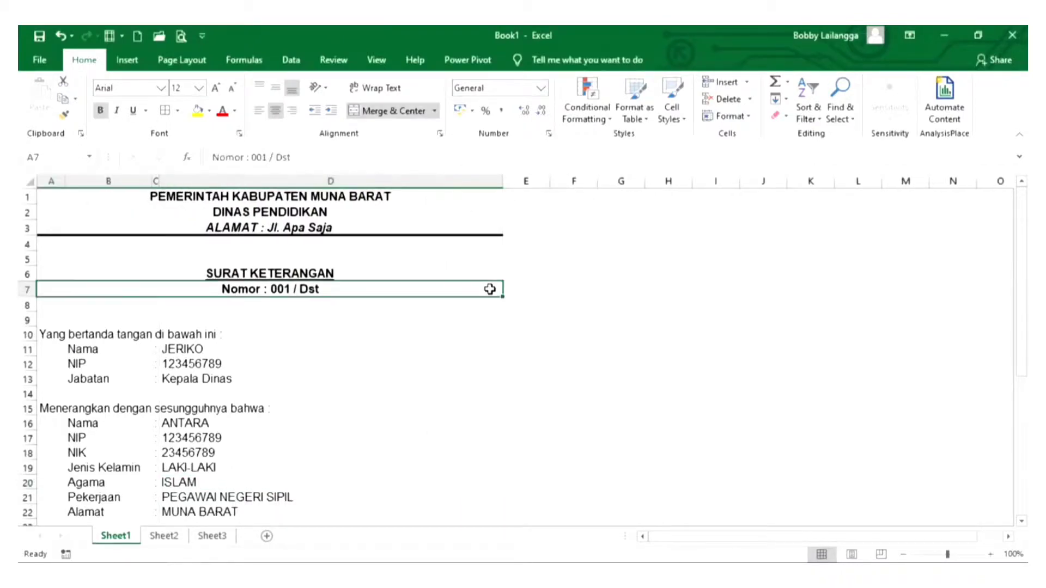
scroll(490, 289, down, 9)
scroll(489, 289, up, 9)
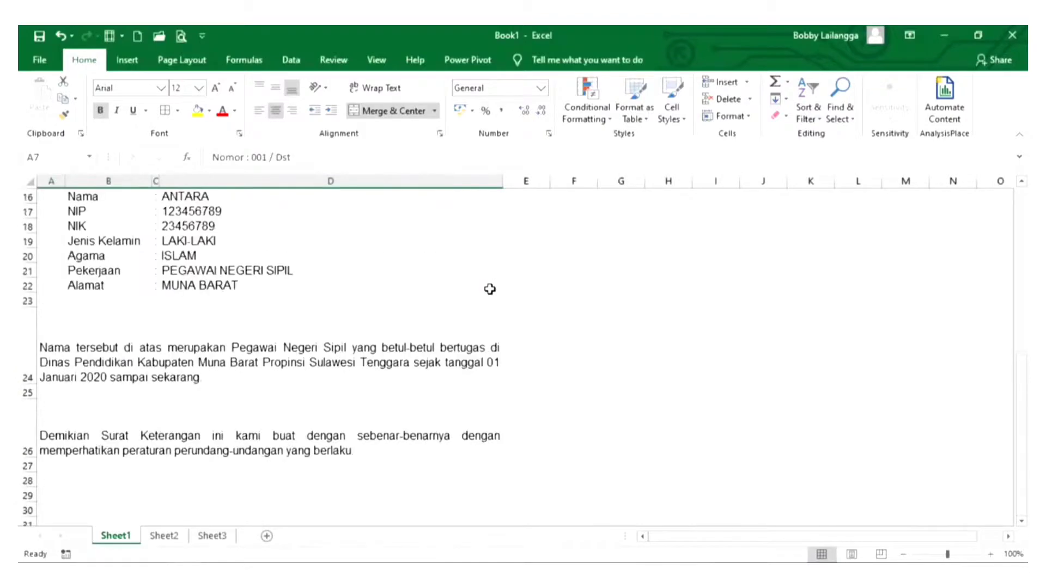
click(330, 378)
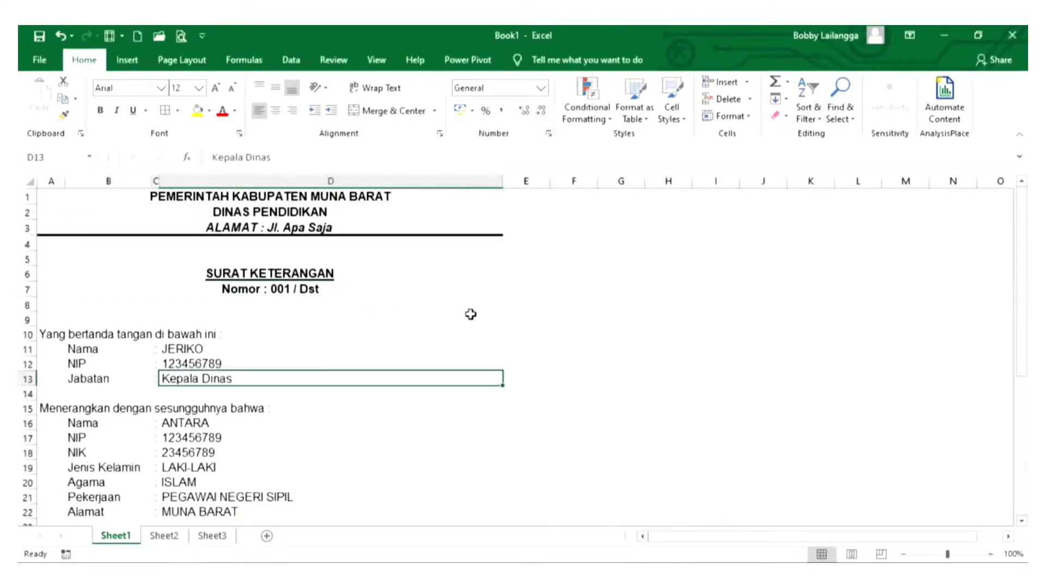
- Examine how the letter divides across pages in Page Layout view, and return to Normal view
click(376, 60)
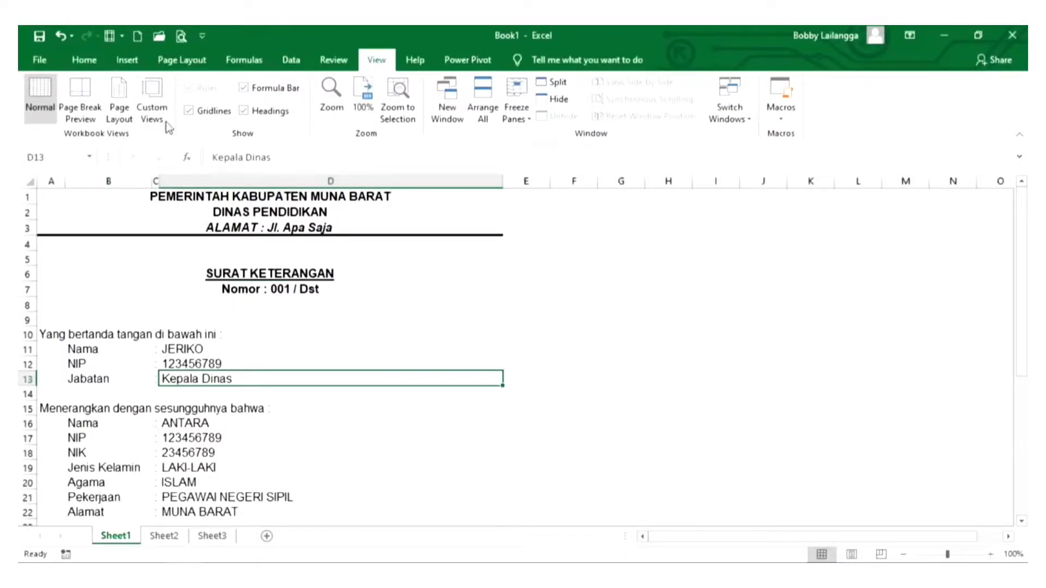
click(126, 96)
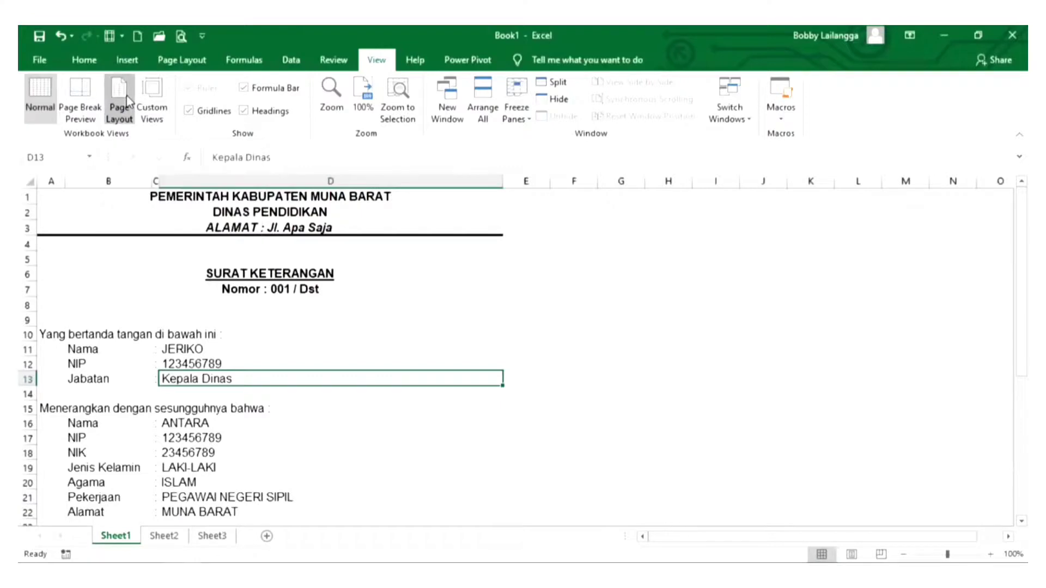
scroll(439, 311, down, 4)
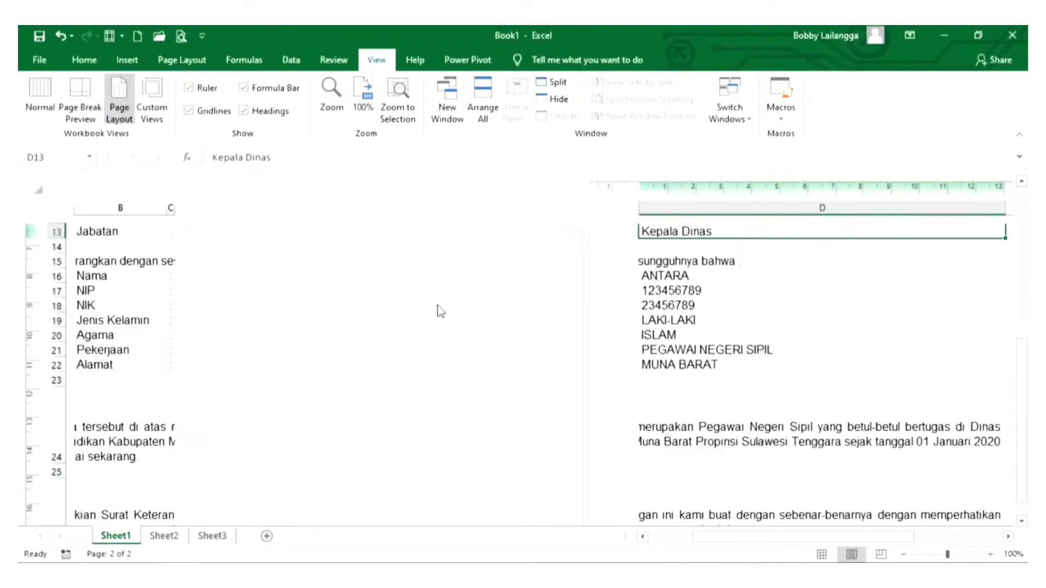
scroll(543, 317, down, 5)
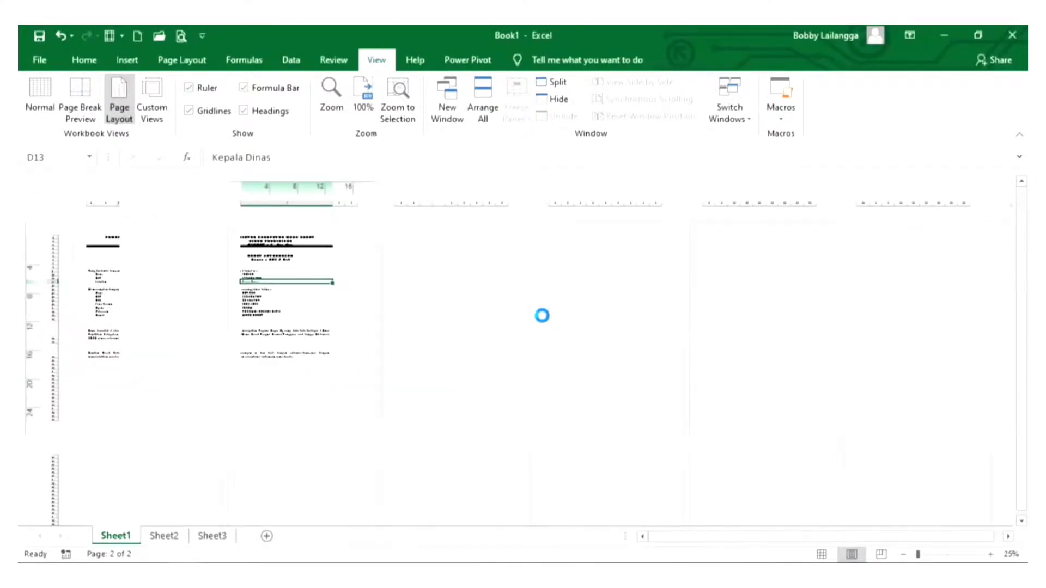
scroll(417, 310, up, 2)
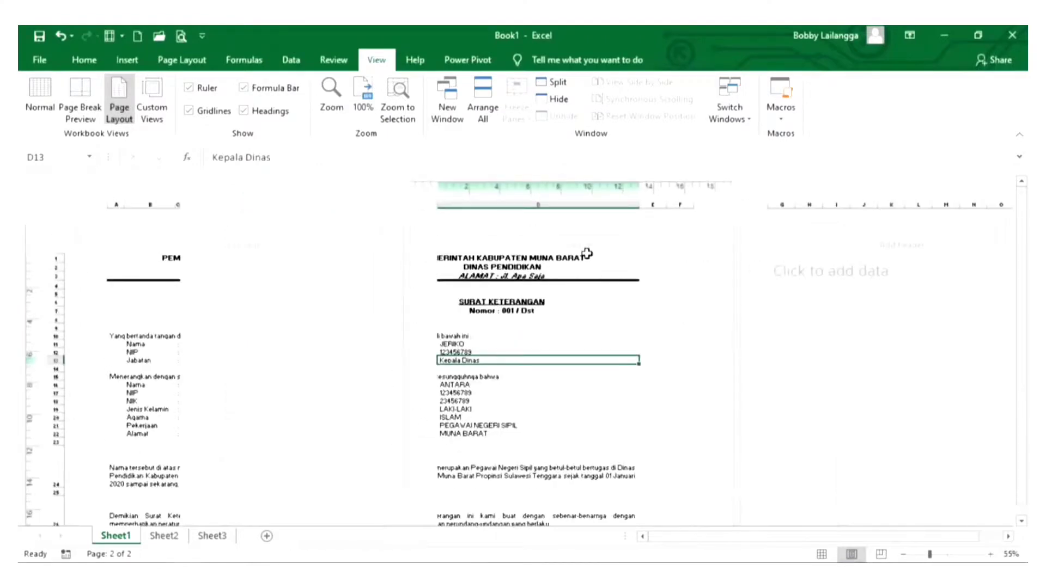
click(37, 100)
click(463, 302)
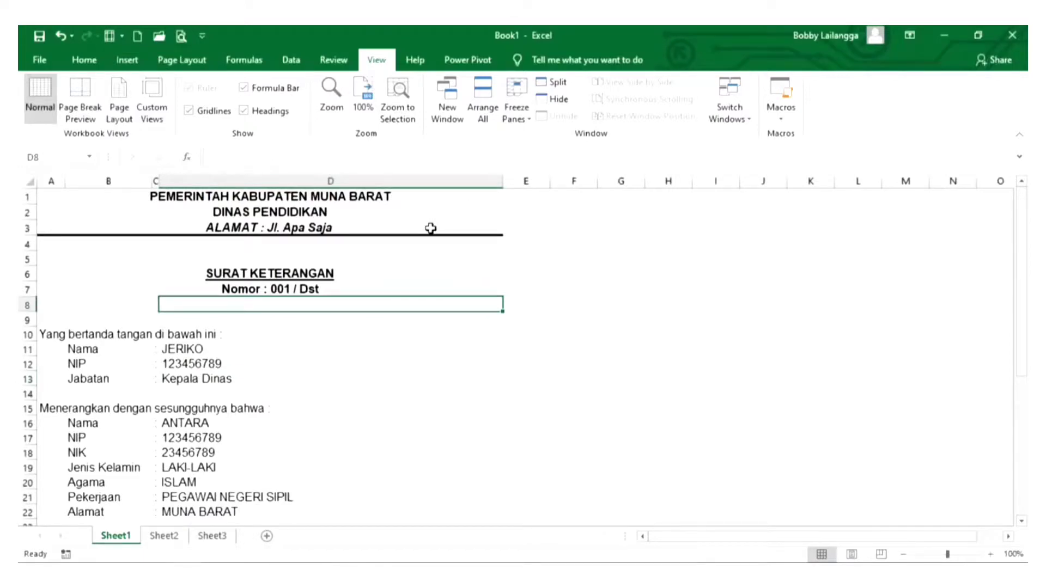
- Check the letter's print preview and narrow column D so the letter fits within one page's width
key(ctrl+p)
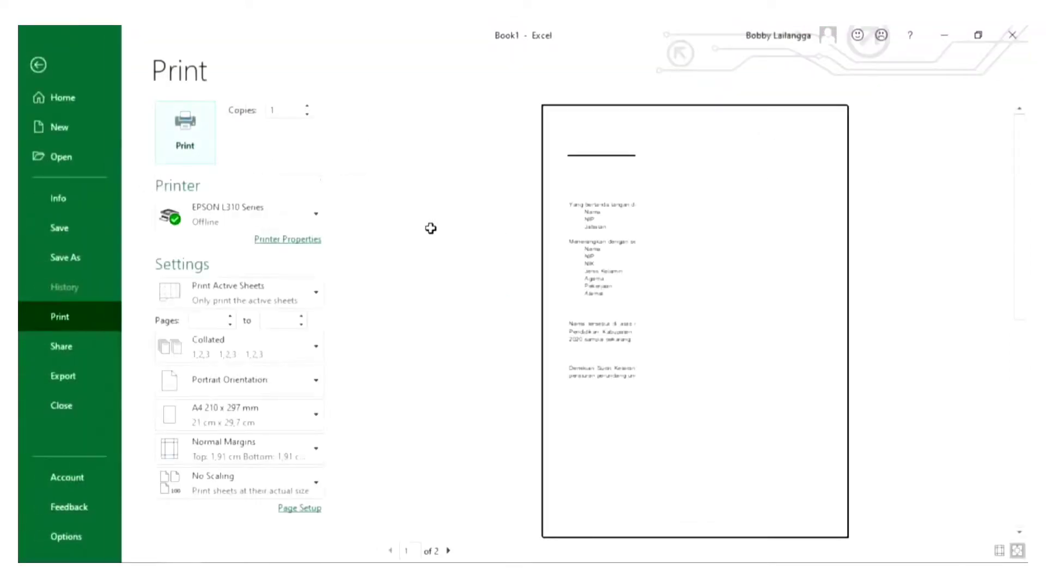
key(Escape)
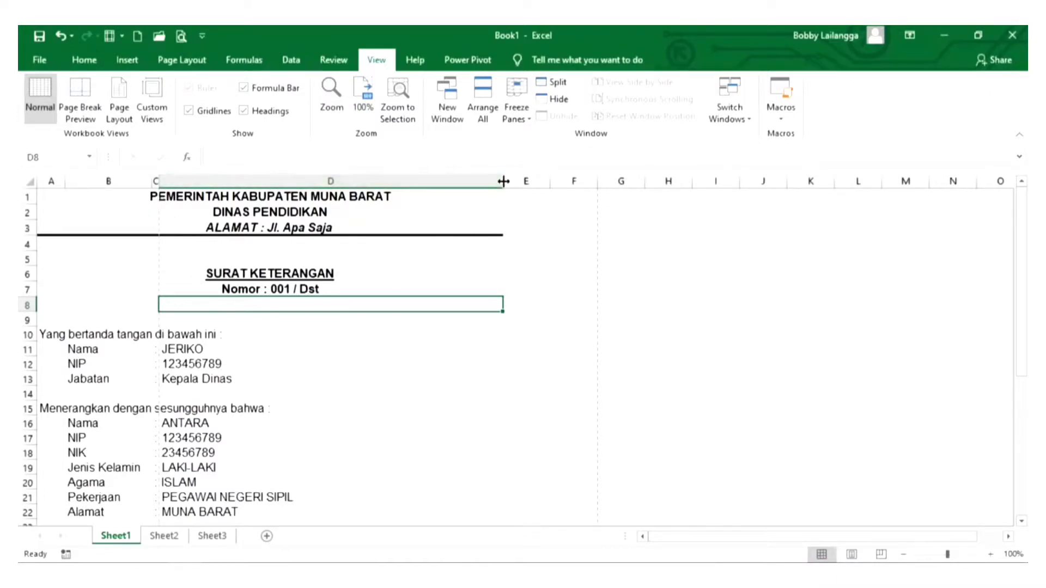
drag(503, 182, 472, 184)
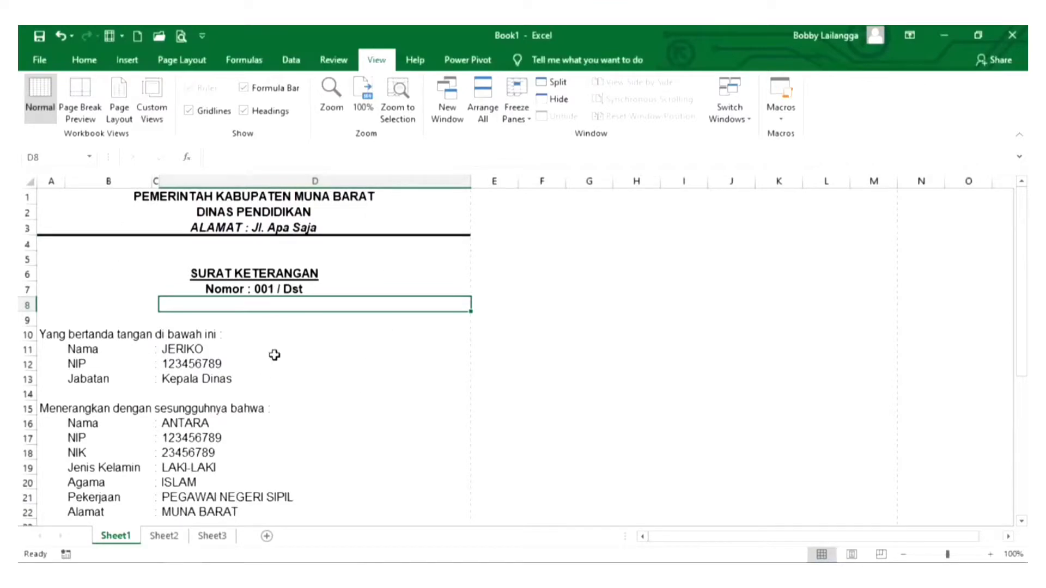
- Examine how the letter fits on the page in Page Layout view, and return to Normal view
click(119, 106)
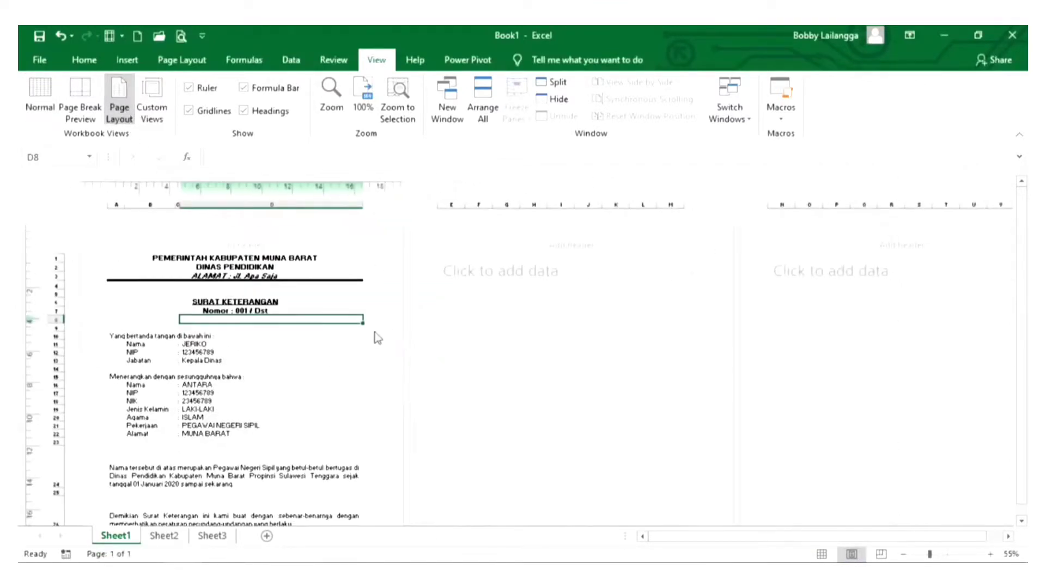
scroll(252, 340, down, 2)
scroll(251, 340, down, 2)
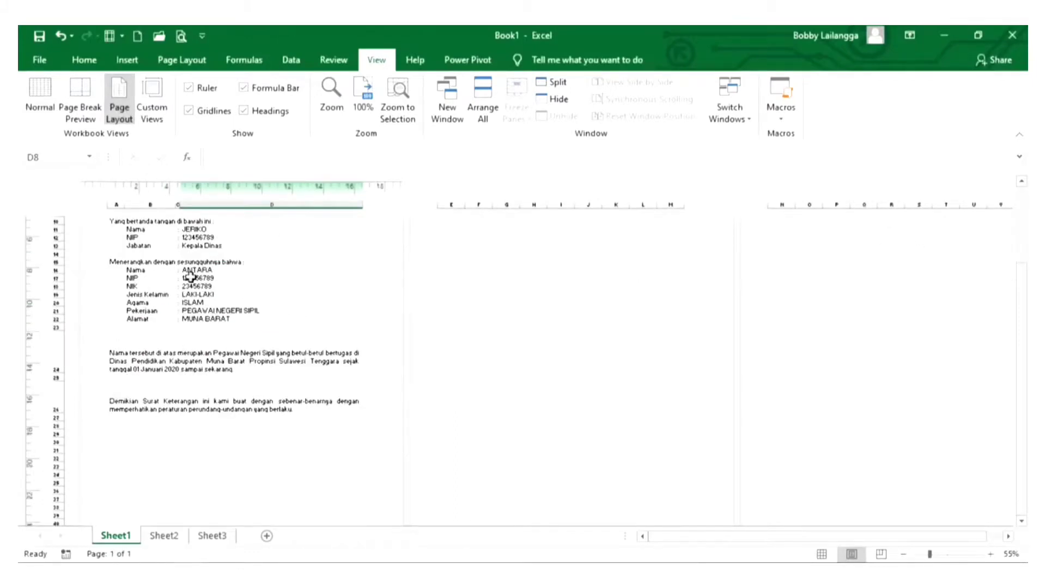
scroll(257, 275, up, 2)
click(49, 96)
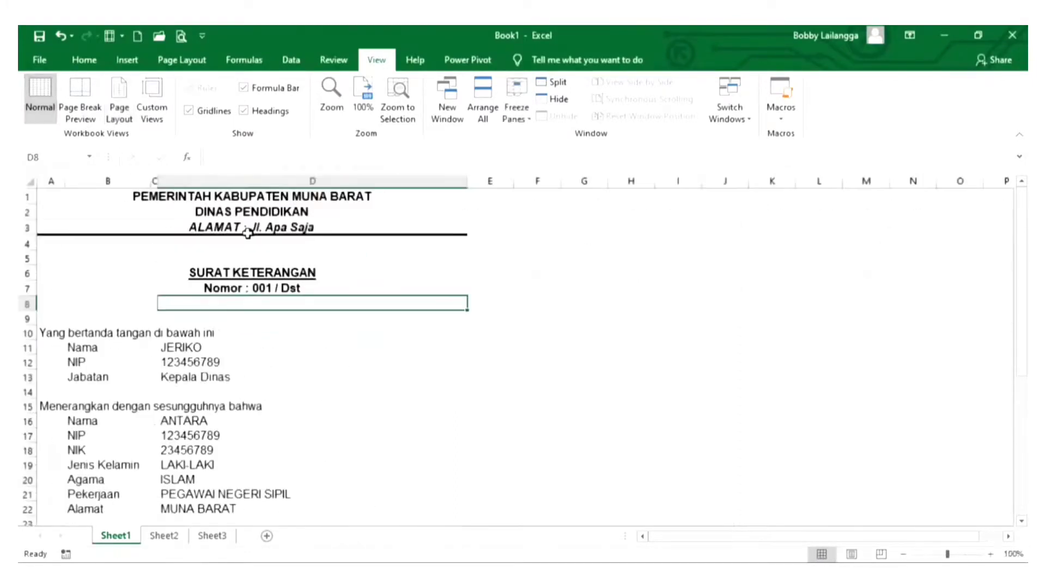
- Insert a new column E, narrow column D to about half its width, and widen column E to share the letter's width
key(Page_Down)
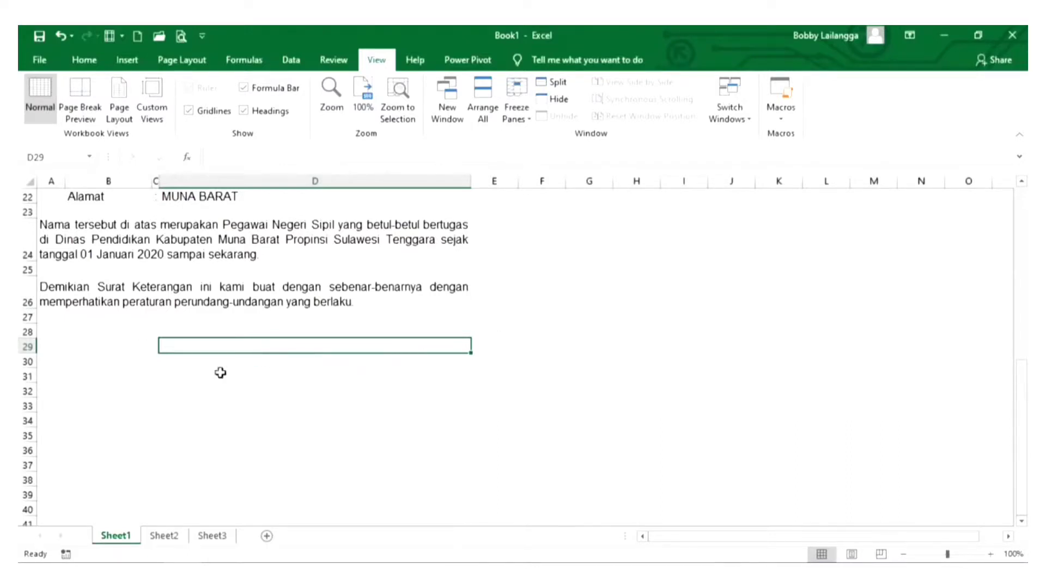
click(495, 181)
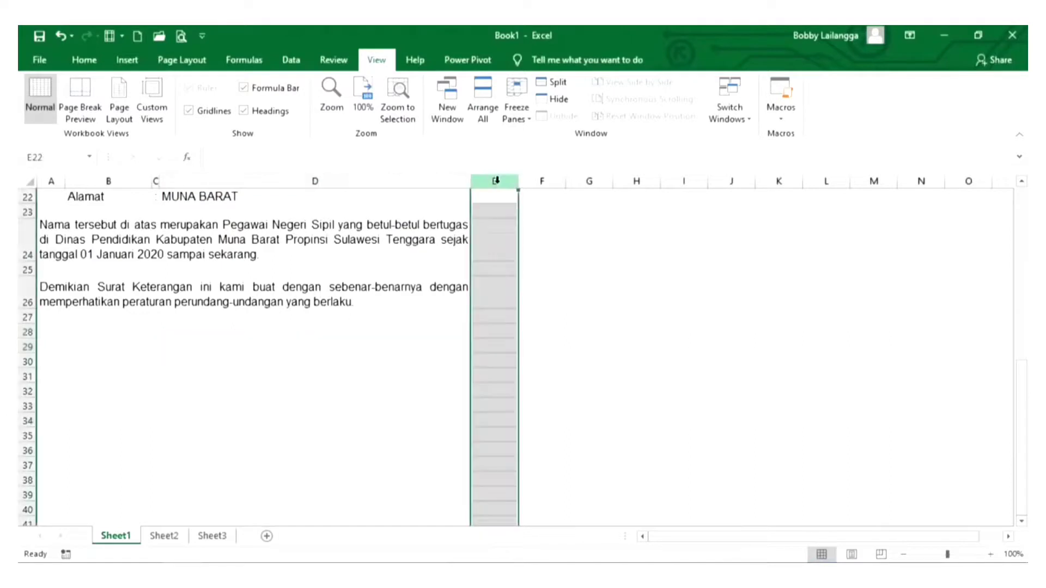
right_click(495, 181)
click(536, 287)
drag(466, 175, 278, 207)
drag(592, 188, 485, 194)
click(468, 271)
scroll(687, 301, up, 5)
scroll(687, 301, up, 2)
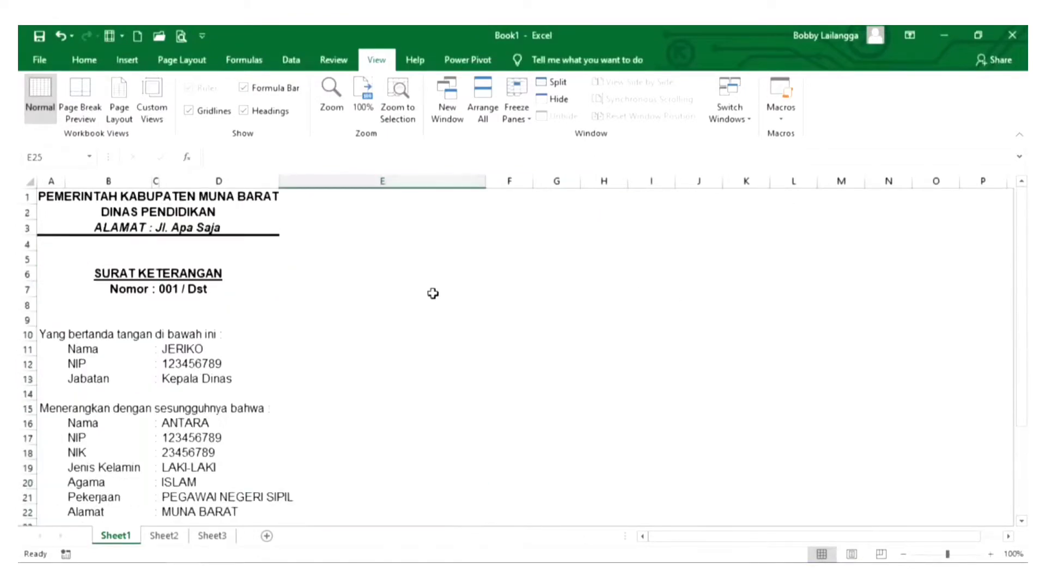
- Merge and center the three letterhead lines in rows 1 to 3 across columns A to E
click(255, 197)
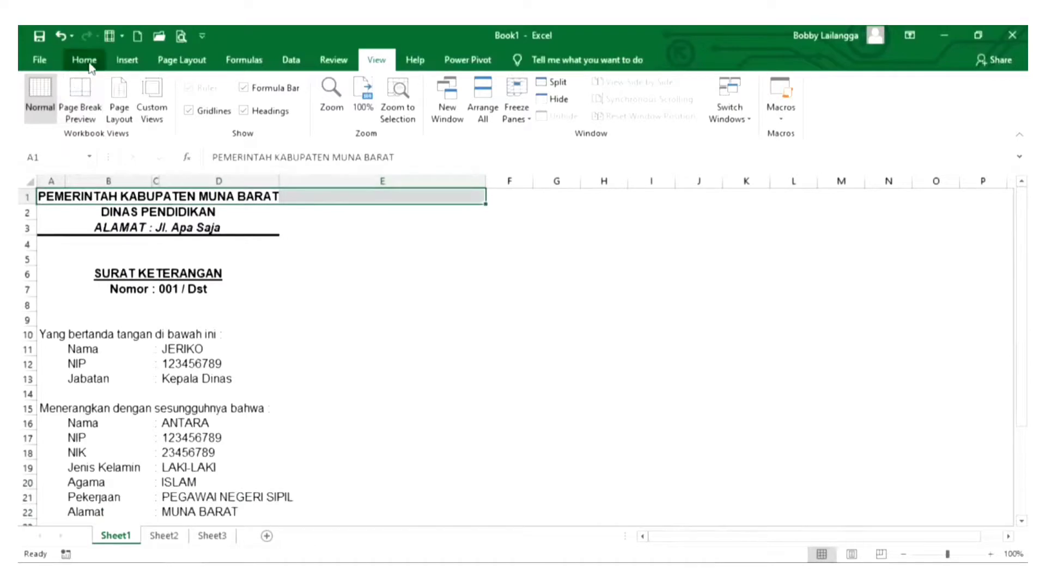
click(87, 61)
click(422, 115)
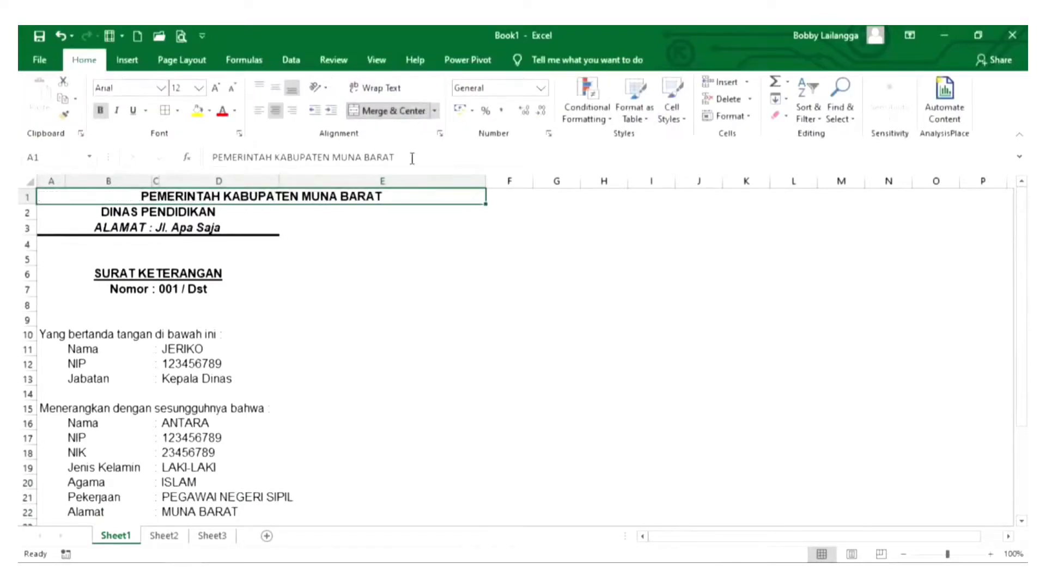
drag(292, 214, 243, 210)
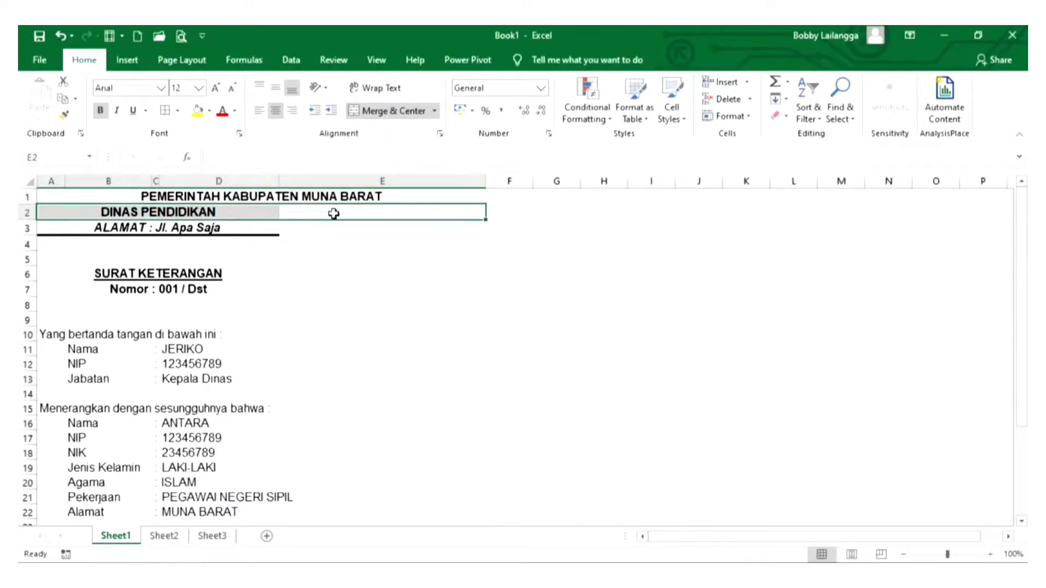
key(F4)
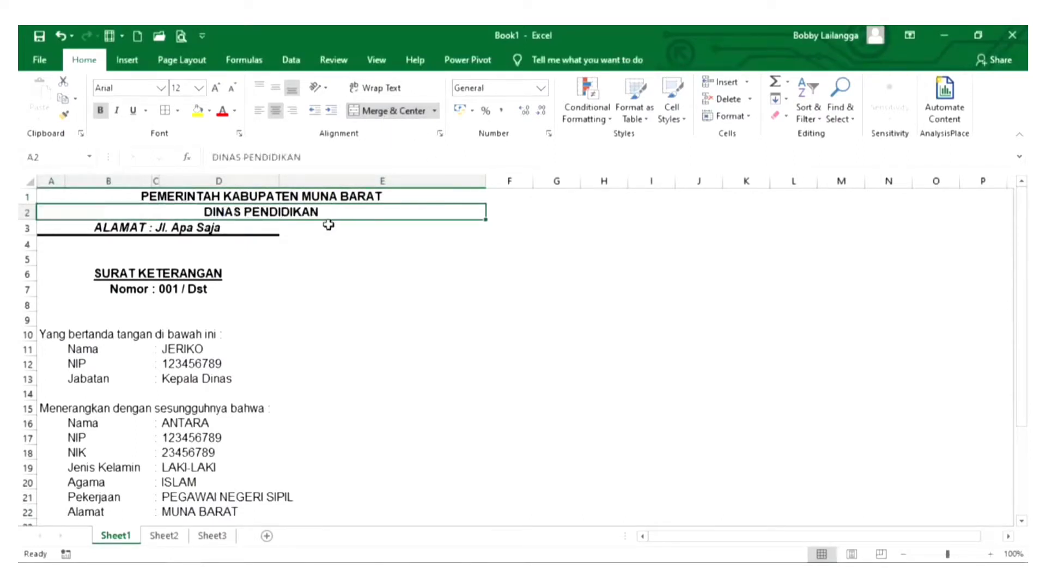
drag(294, 226, 211, 227)
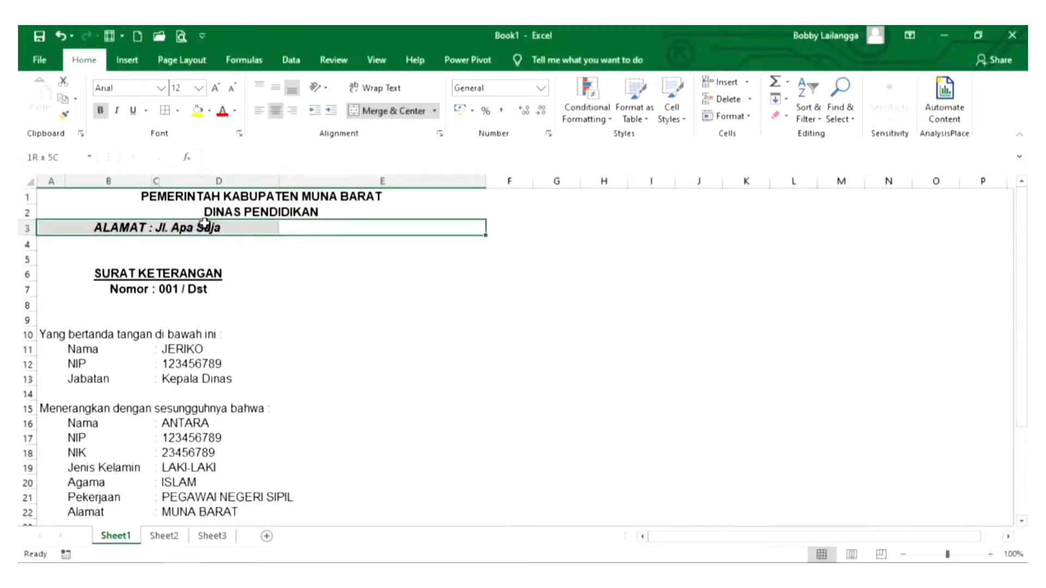
key(F4)
- Merge and center the SURAT KETERANGAN title and the Nomor line in rows 6 and 7 across columns A to E
drag(315, 271, 223, 265)
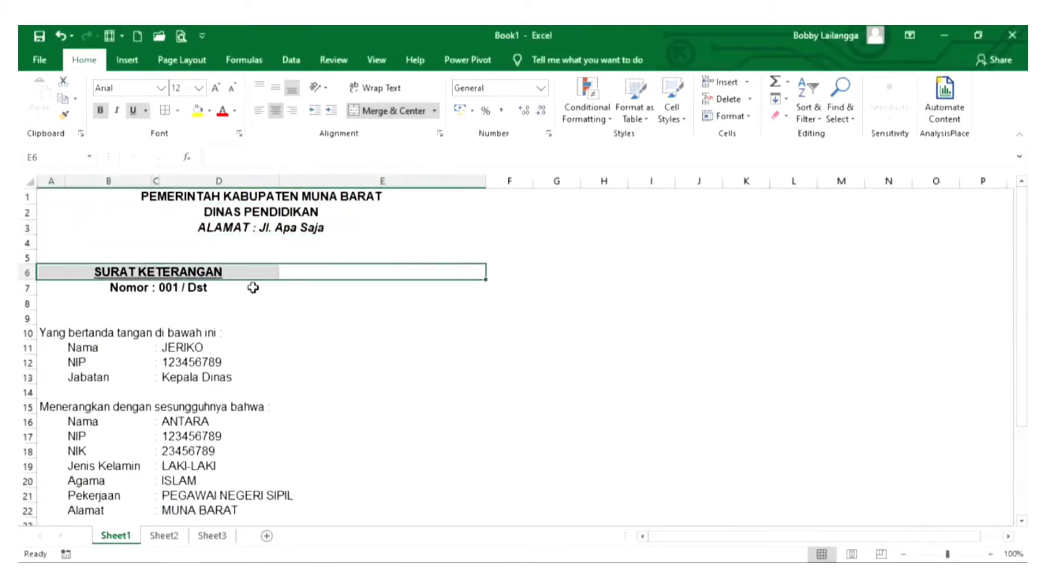
key(F4)
drag(300, 292, 267, 284)
key(F4)
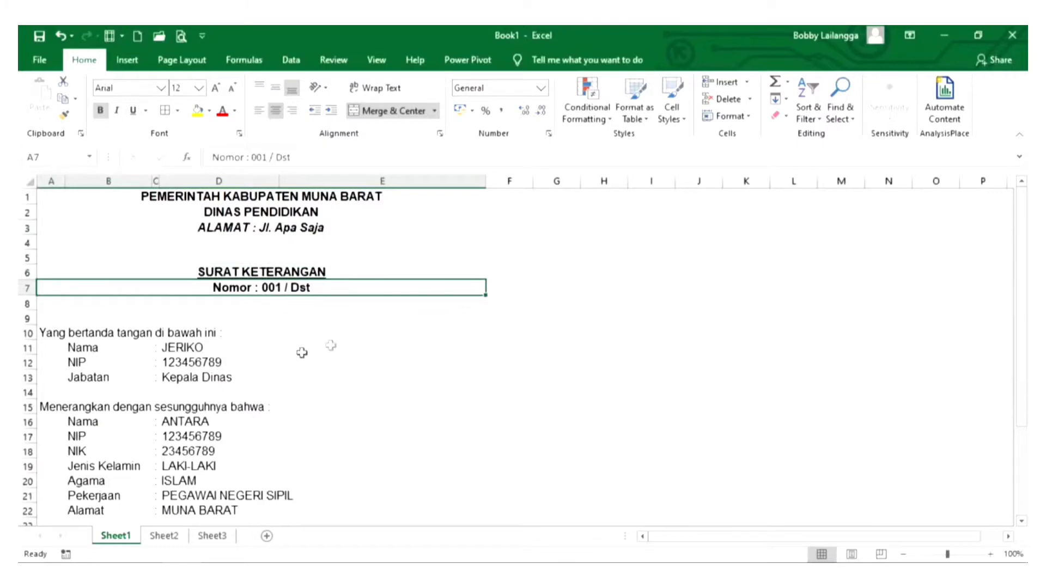
- Merge the body paragraphs in rows 24 and 26 across columns A to E and align them left
scroll(301, 353, down, 1)
scroll(327, 303, down, 3)
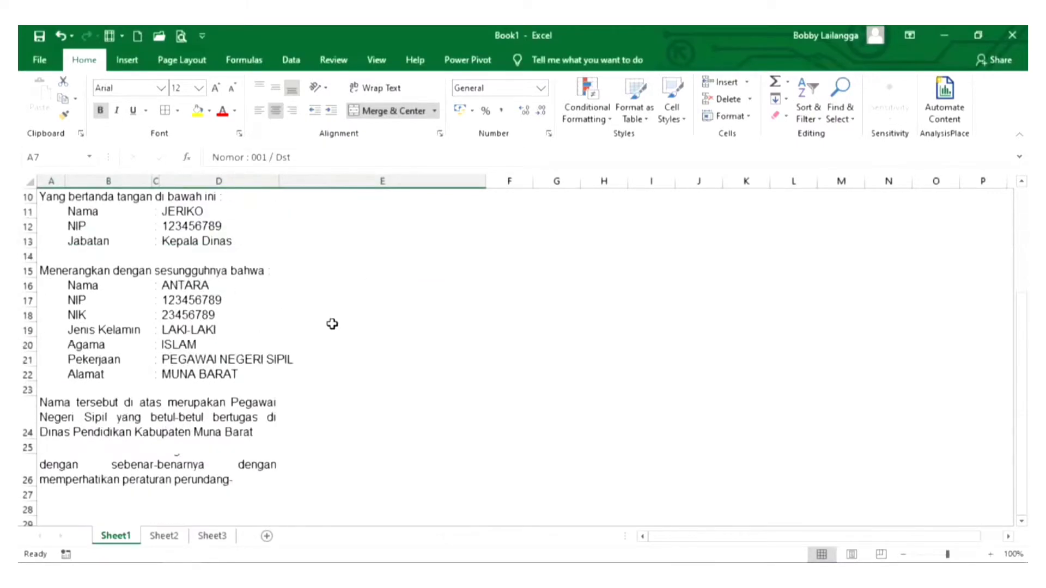
drag(294, 365, 196, 370)
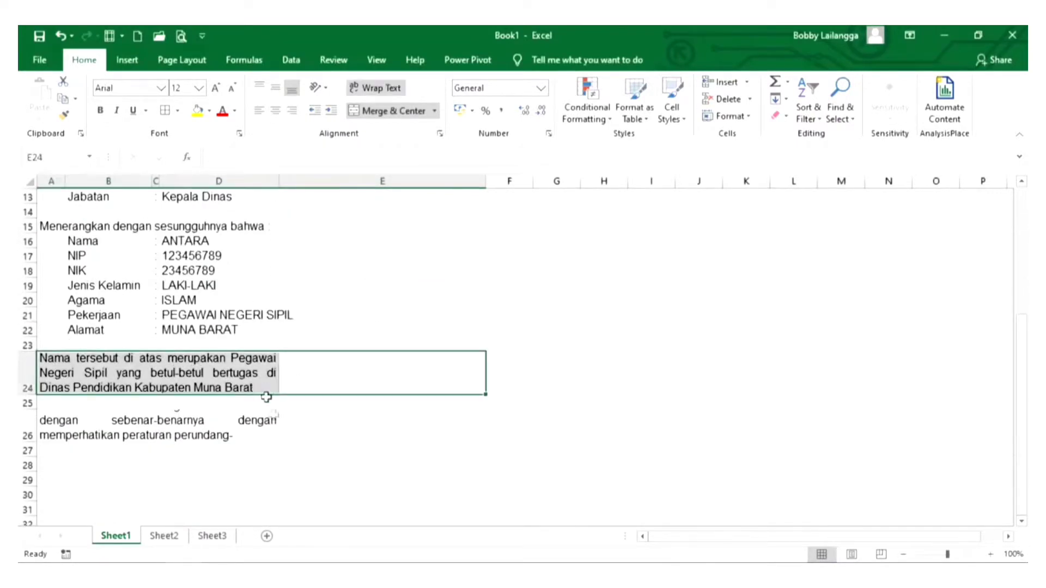
key(F4)
drag(299, 420, 251, 425)
key(F4)
drag(245, 365, 245, 420)
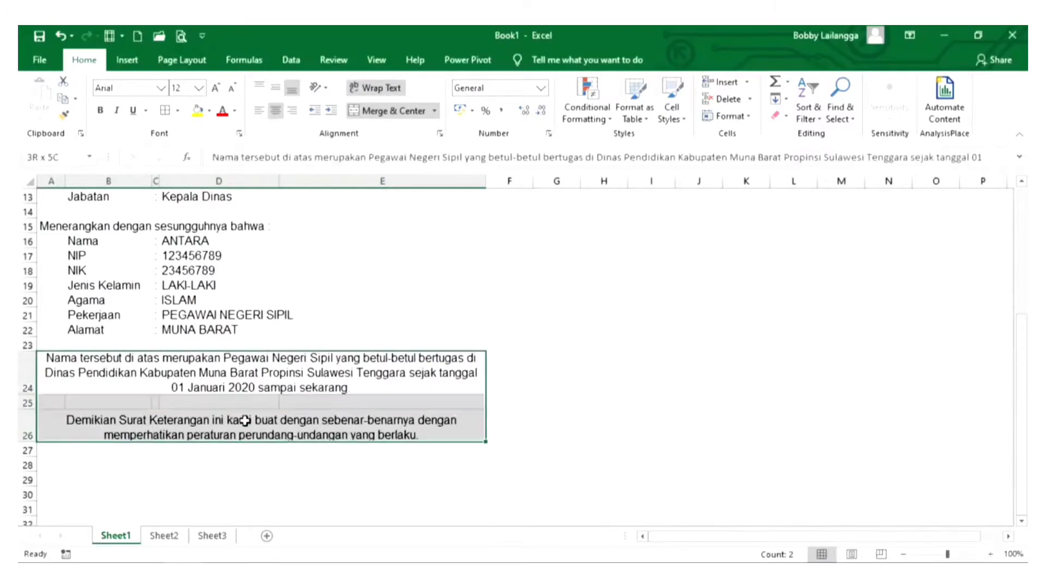
click(259, 111)
- Add a bottom border below the ALAMAT line in row 3 across columns A to E
scroll(445, 301, up, 4)
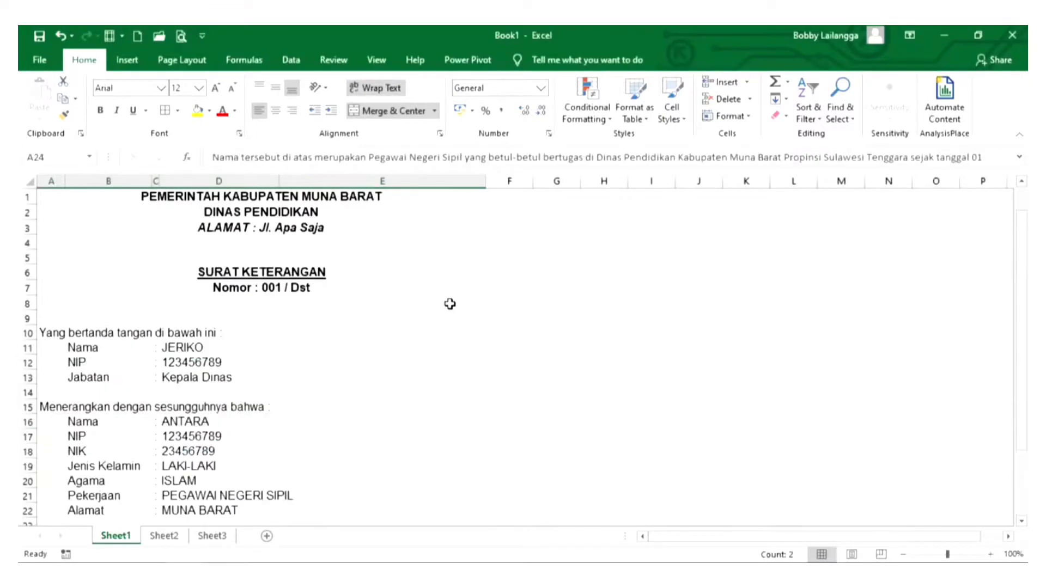
click(262, 226)
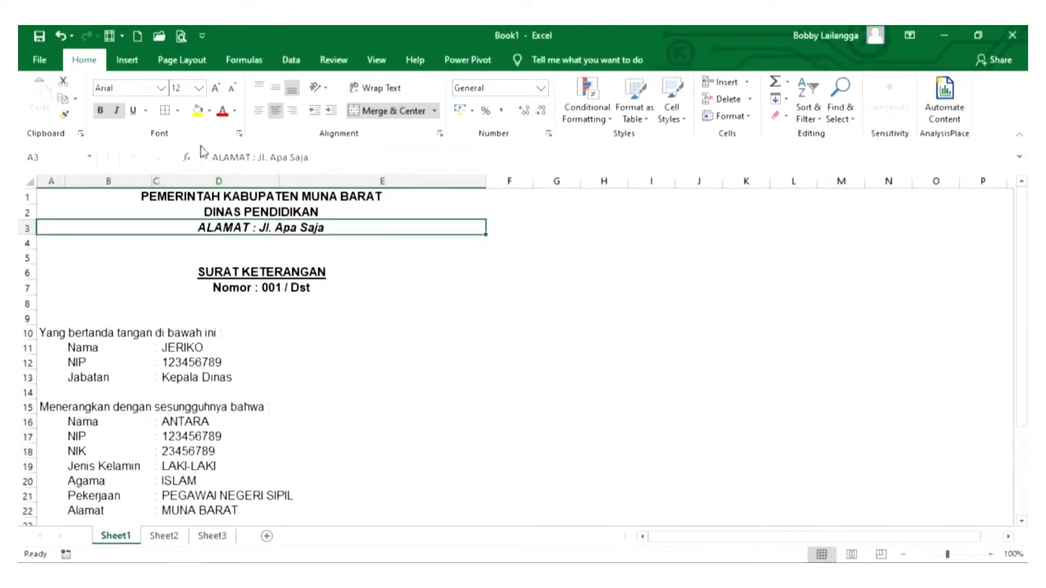
click(177, 111)
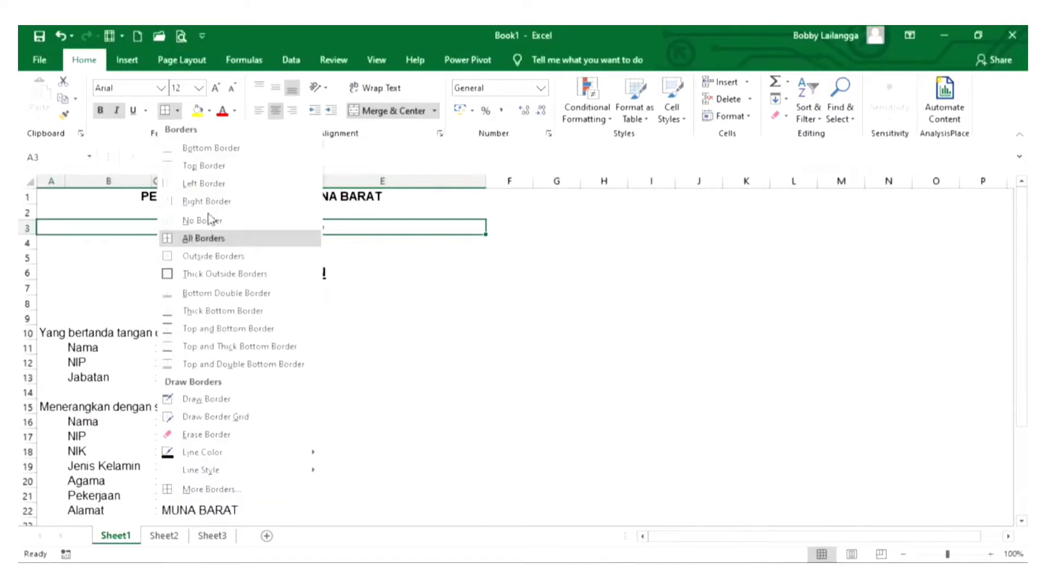
click(208, 152)
click(306, 273)
click(360, 331)
click(371, 233)
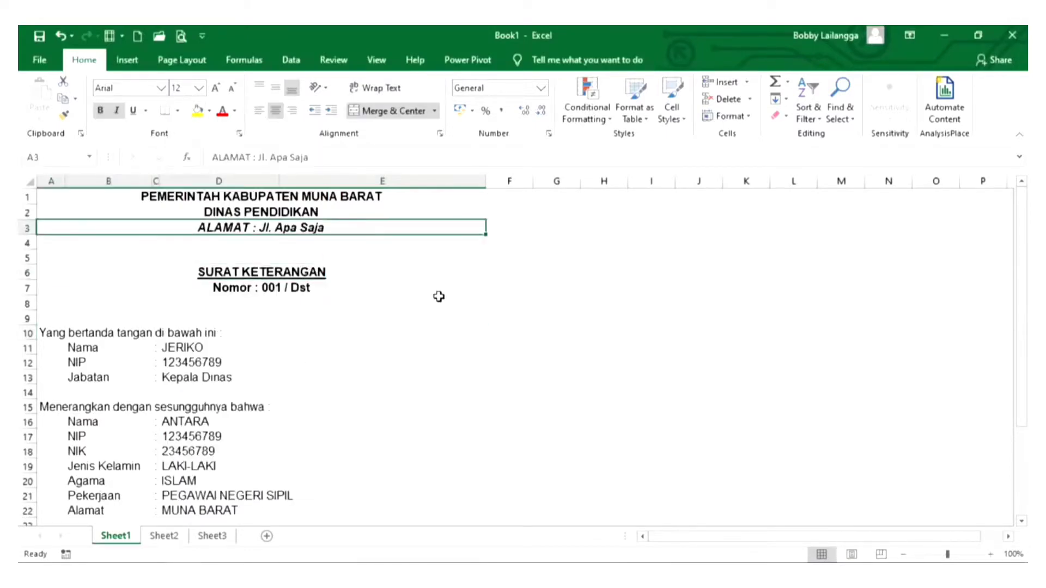
- Set the horizontal alignment of the body paragraphs in rows 24 and 26 to Justify
scroll(436, 296, down, 6)
click(327, 391)
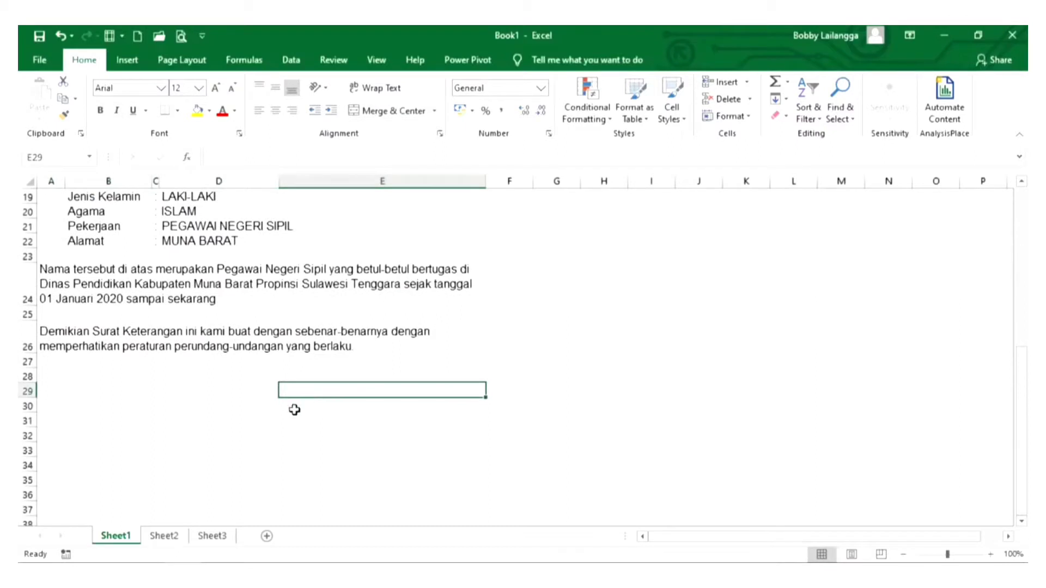
click(292, 410)
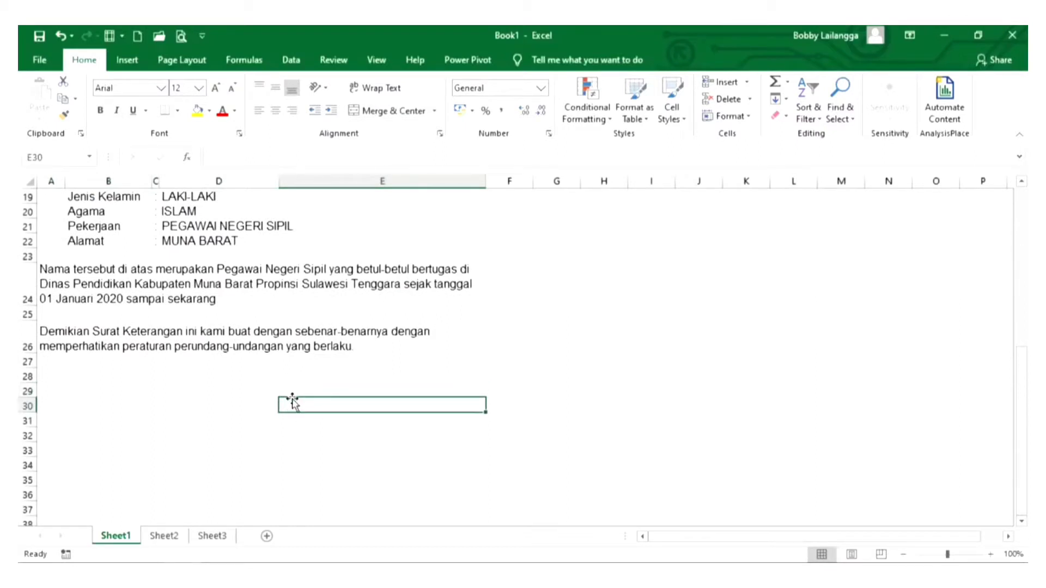
click(370, 294)
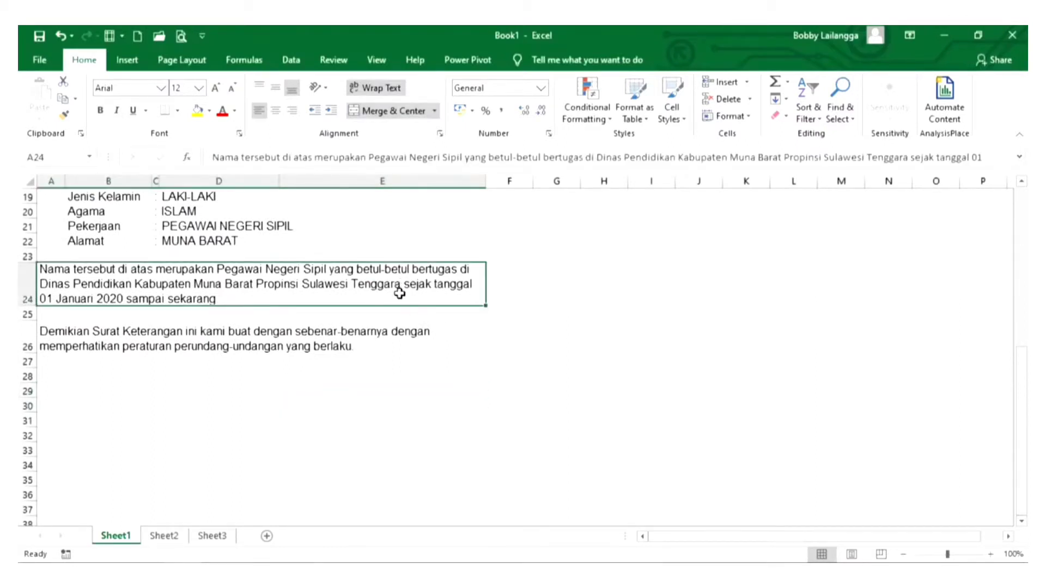
drag(399, 294, 409, 334)
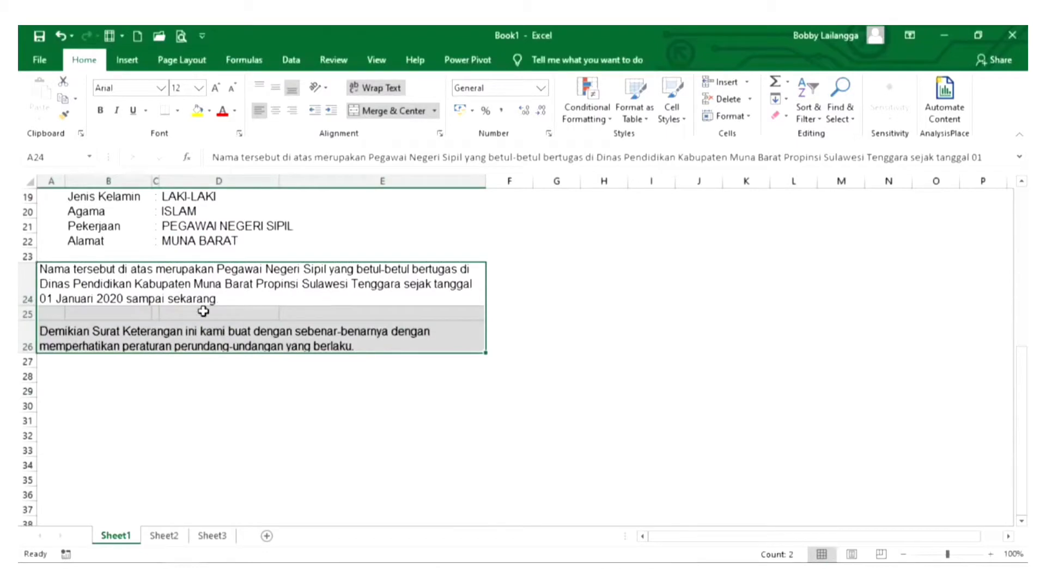
right_click(395, 285)
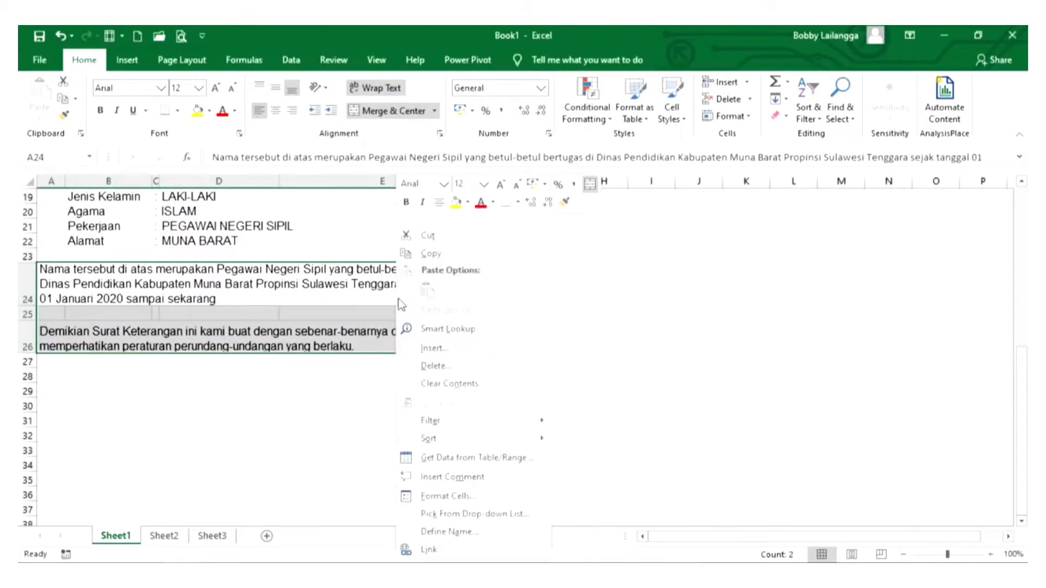
click(455, 497)
click(331, 284)
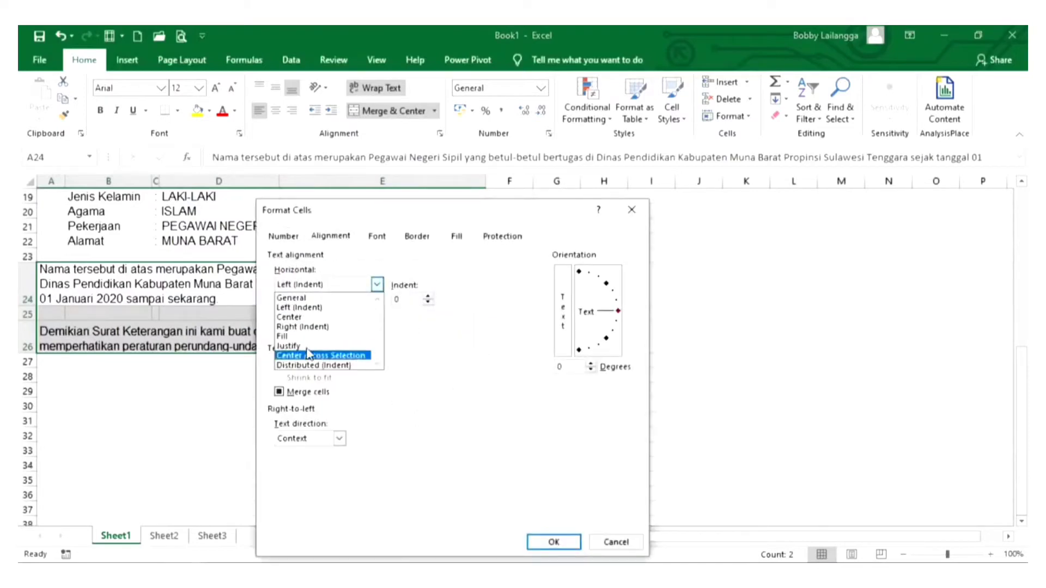
click(289, 345)
click(552, 541)
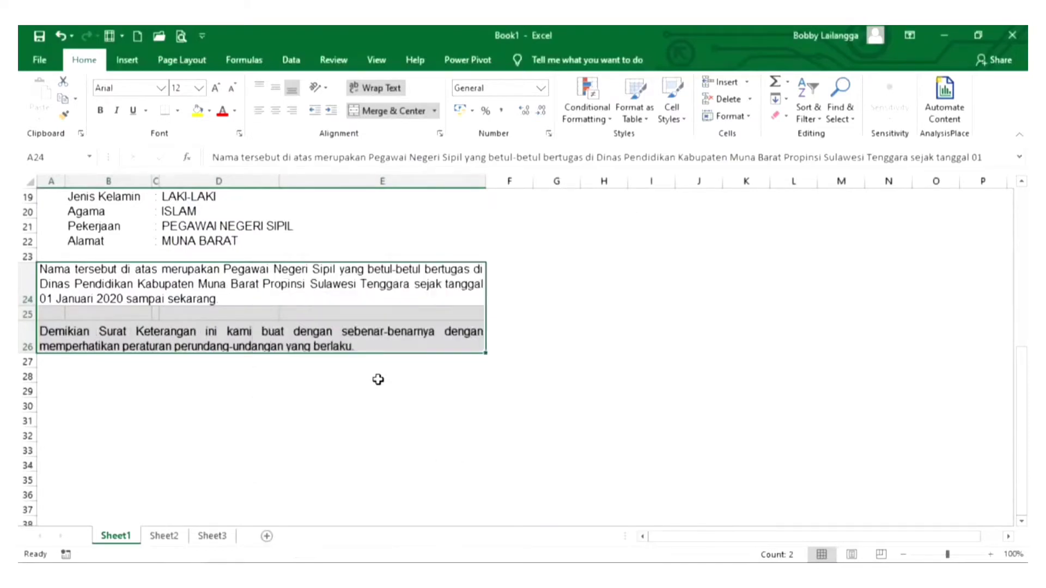
click(406, 277)
- Enter the place and date line "Muna Barat, 21 Juni 2020" in cell E30
click(307, 408)
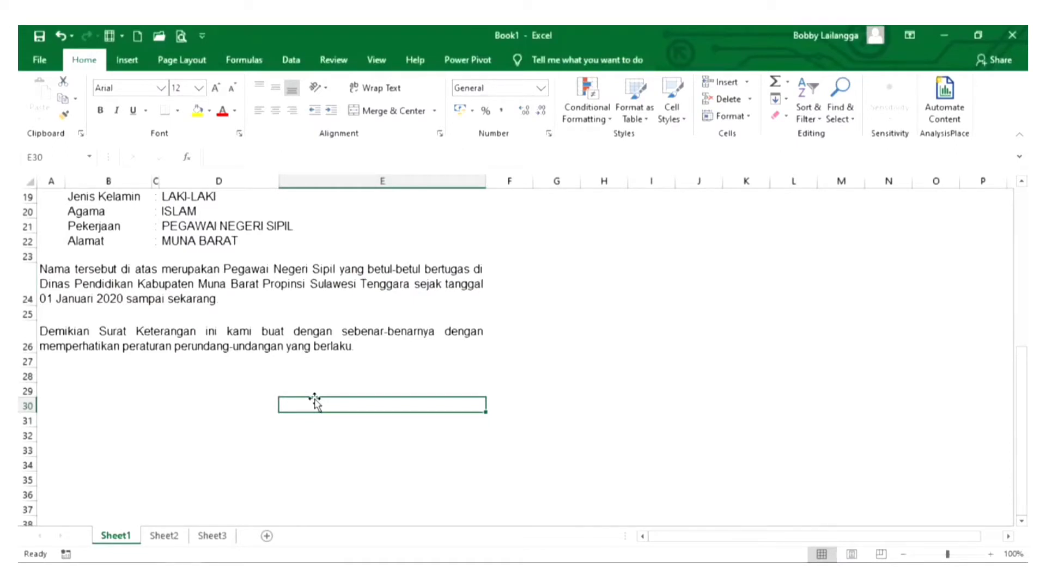
text(Muna Barat, 21)
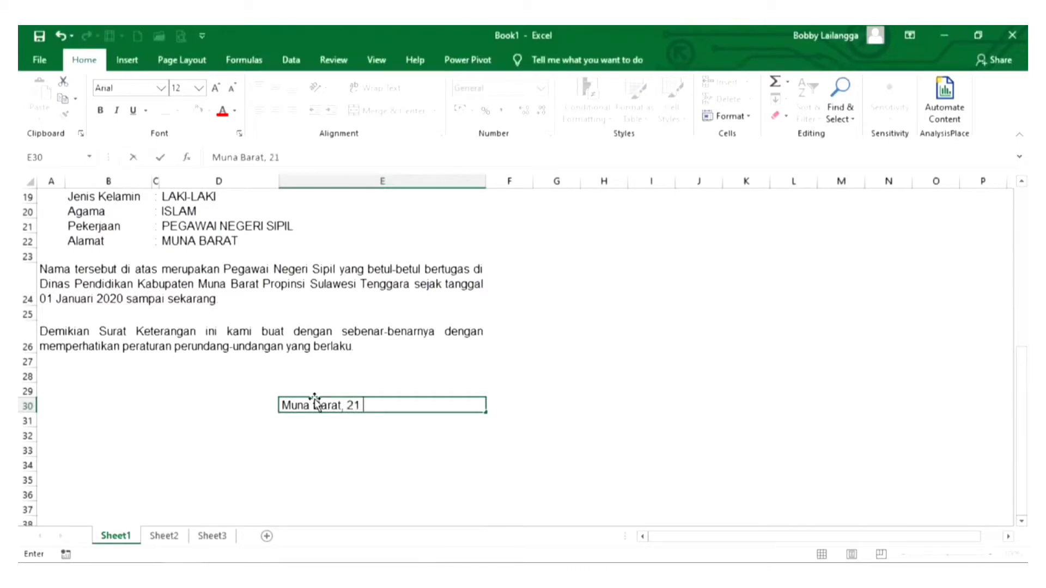
text(Juni 2020)
key(Return)
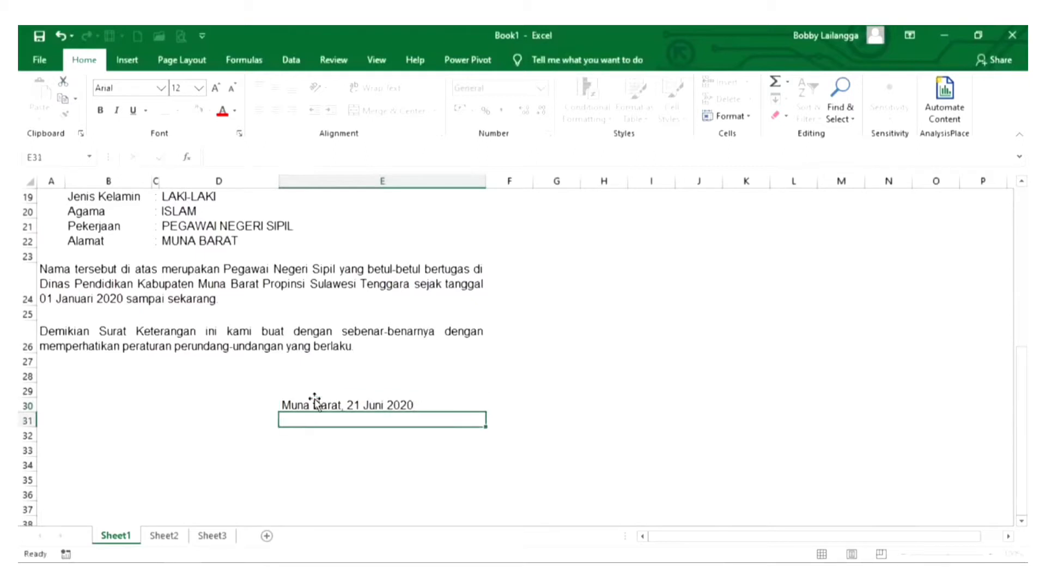
- Fill the signatory's position in cell E32 with the formula =D13, and select cell E37 for the signature name
key(Return)
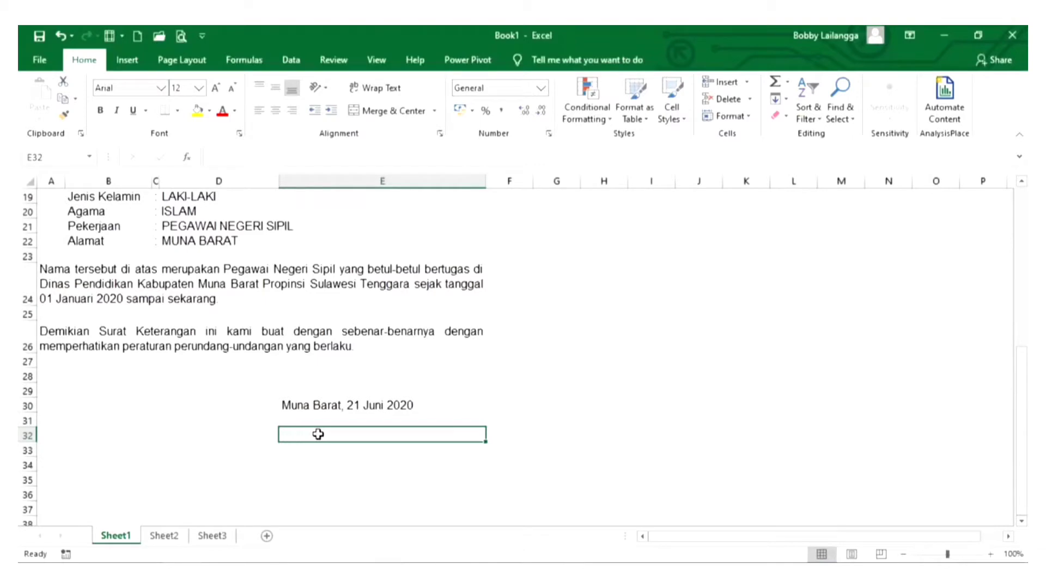
text(=)
scroll(555, 420, up, 4)
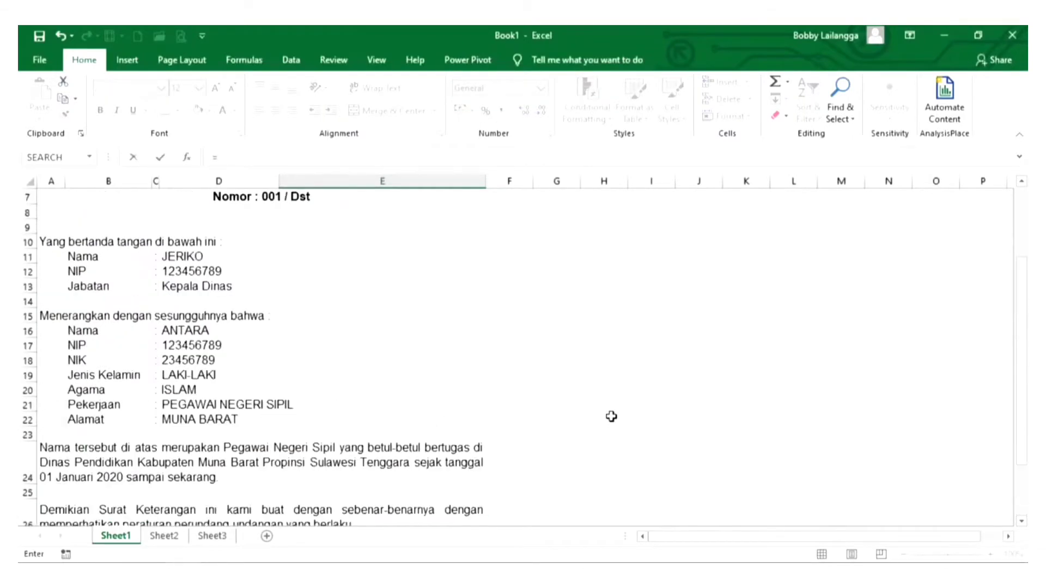
click(181, 287)
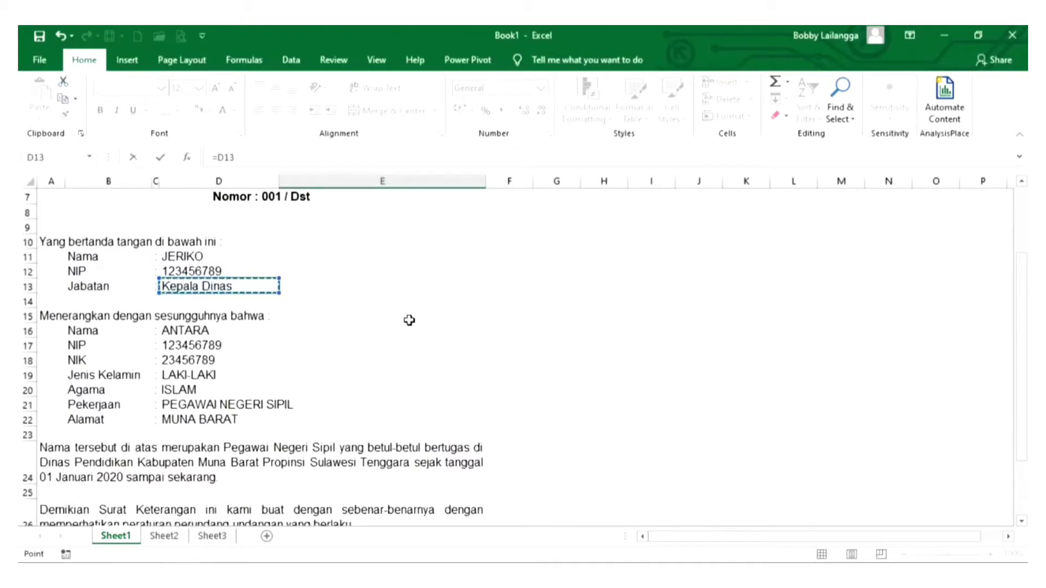
key(Return)
scroll(409, 327, down, 3)
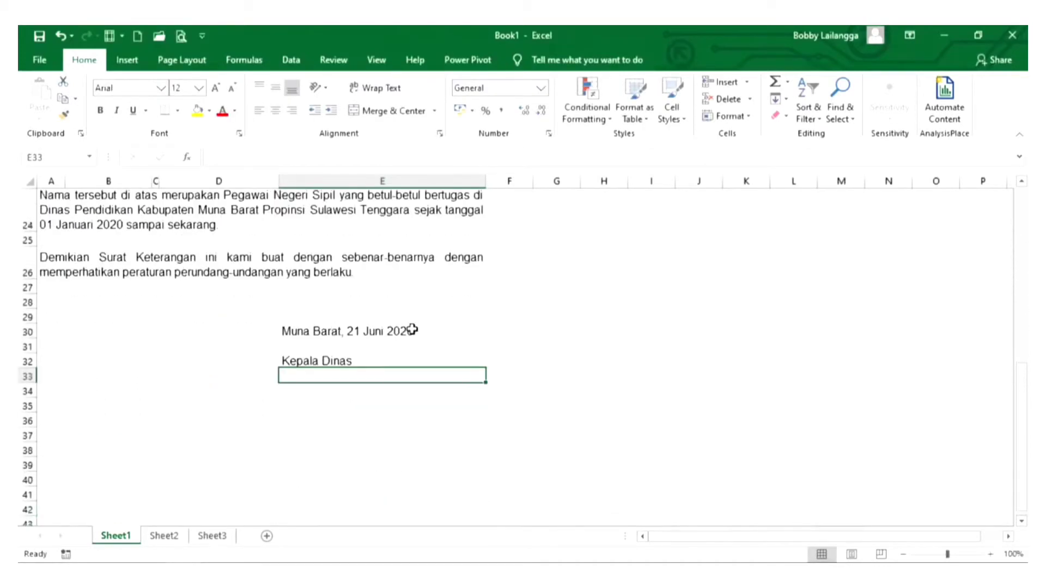
click(303, 435)
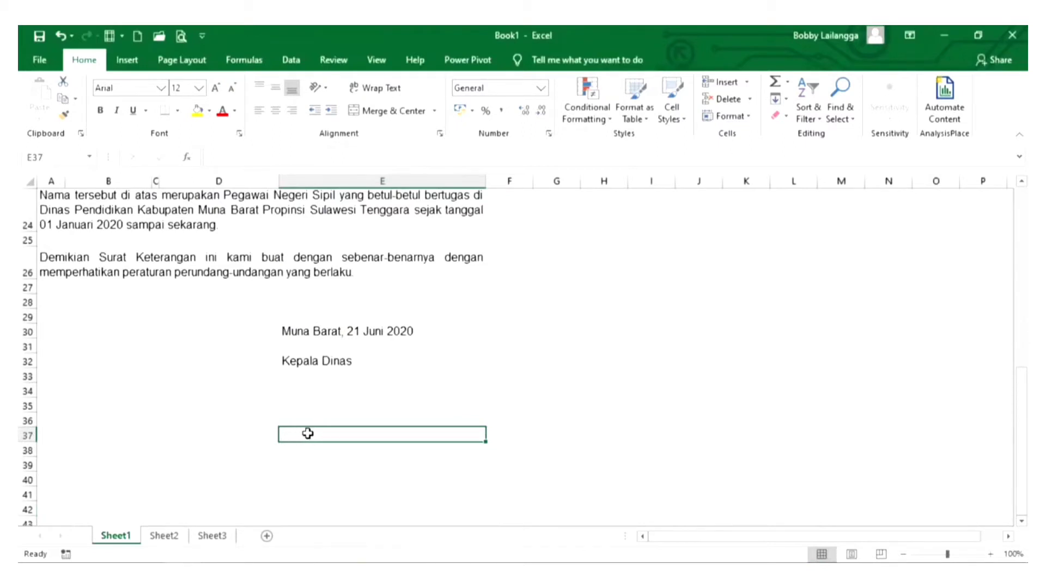
- Fill the signatory's name in cell E37 with the formula =D11
text(=)
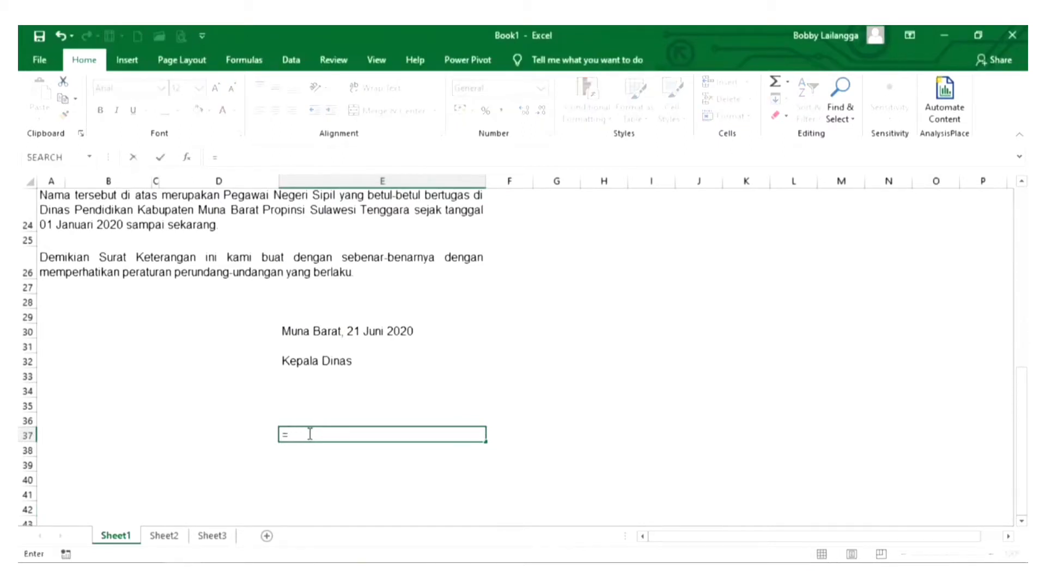
scroll(309, 434, up, 5)
click(180, 226)
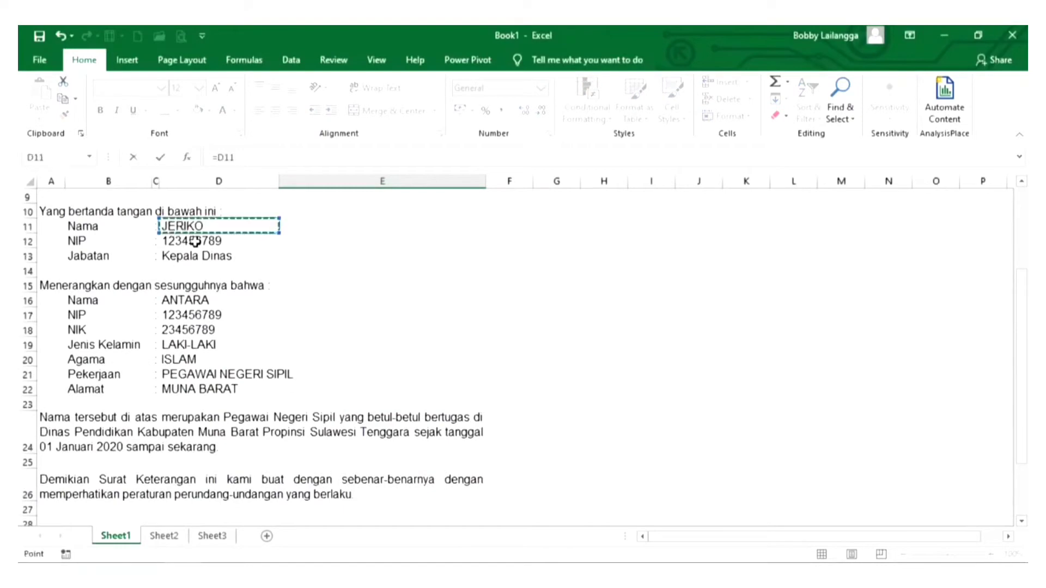
key(Return)
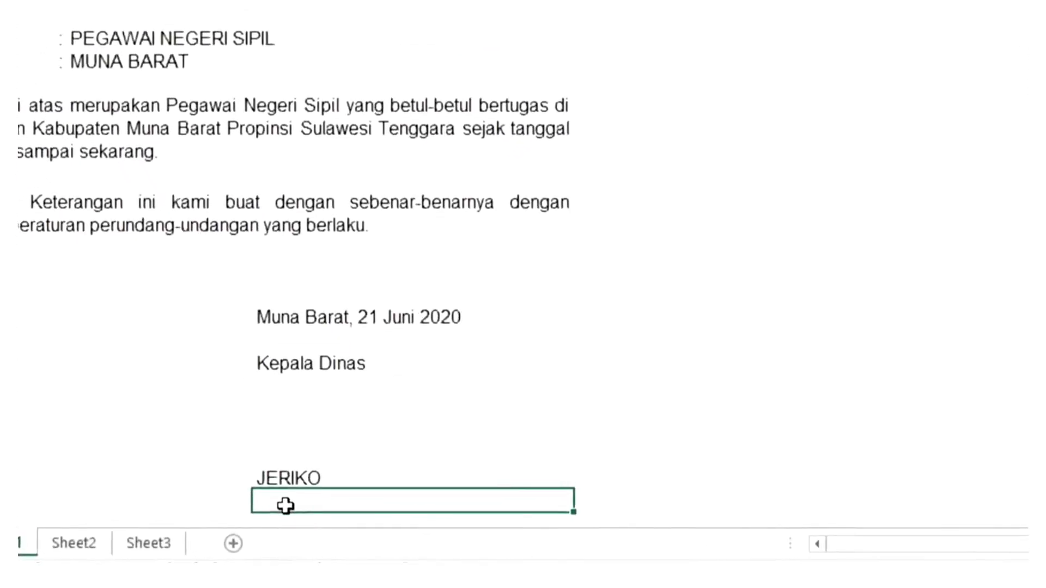
- Enter the formula ="NIP. "&D12 in cell E38 to add the signatory's NIP line below the name
text(=)
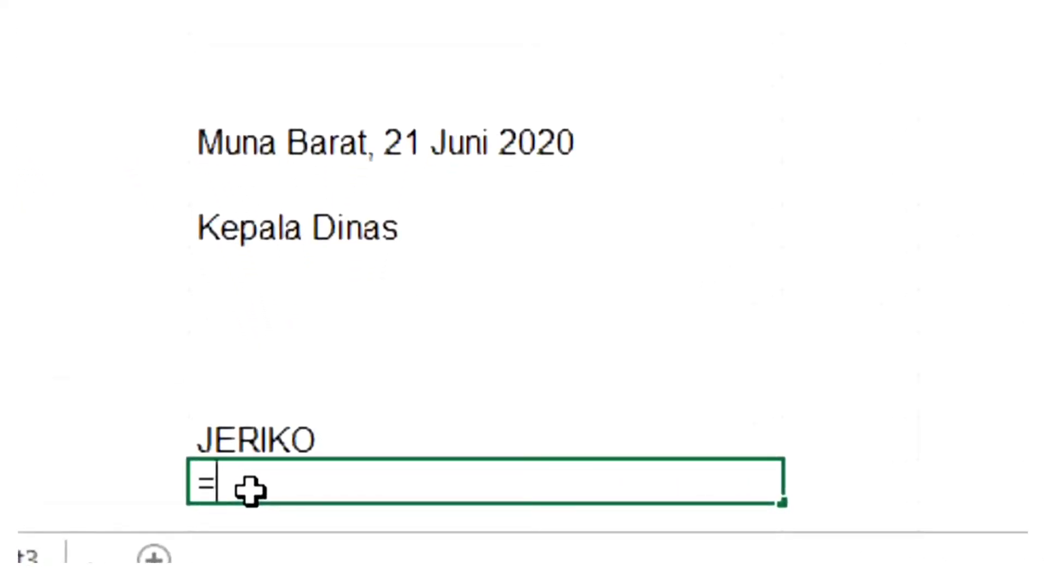
text(")
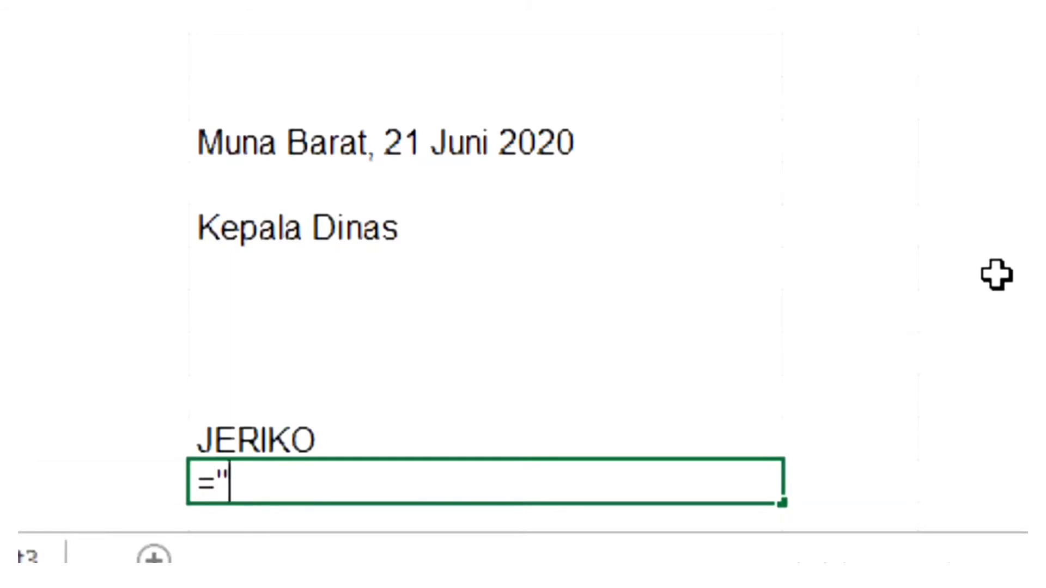
text(NIP)
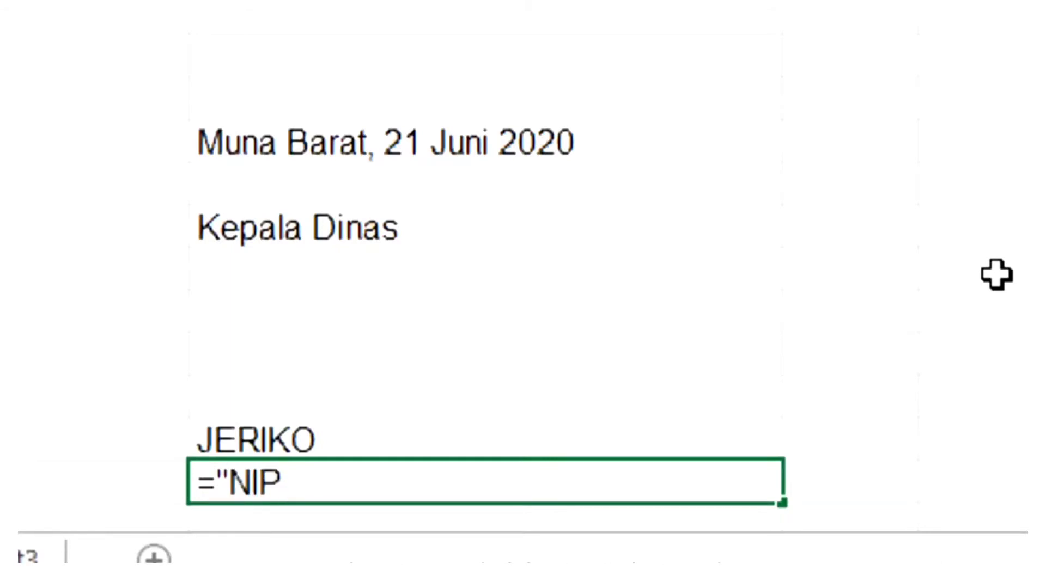
text(. "&)
scroll(996, 275, up, 5)
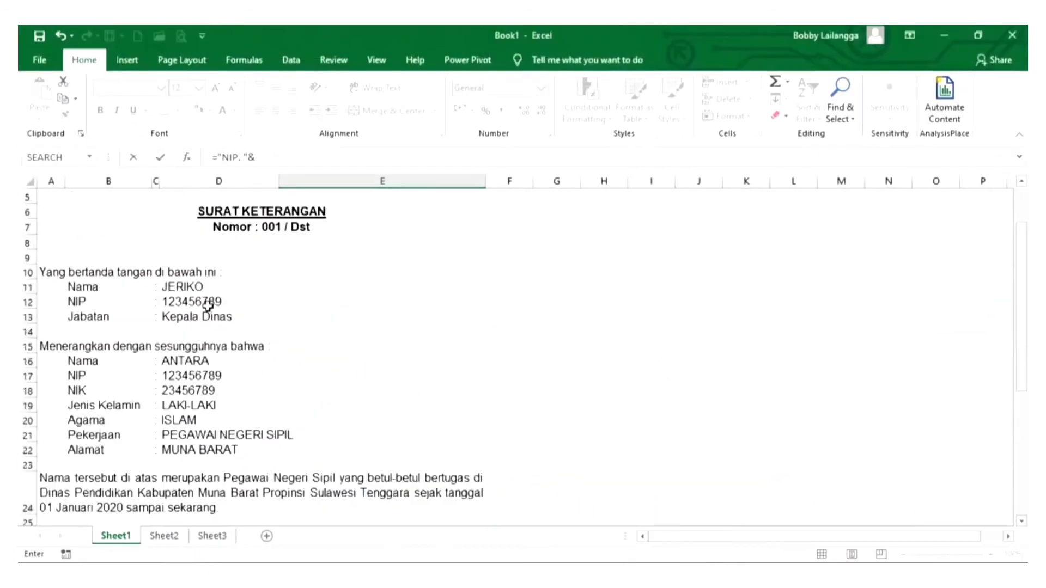
click(190, 301)
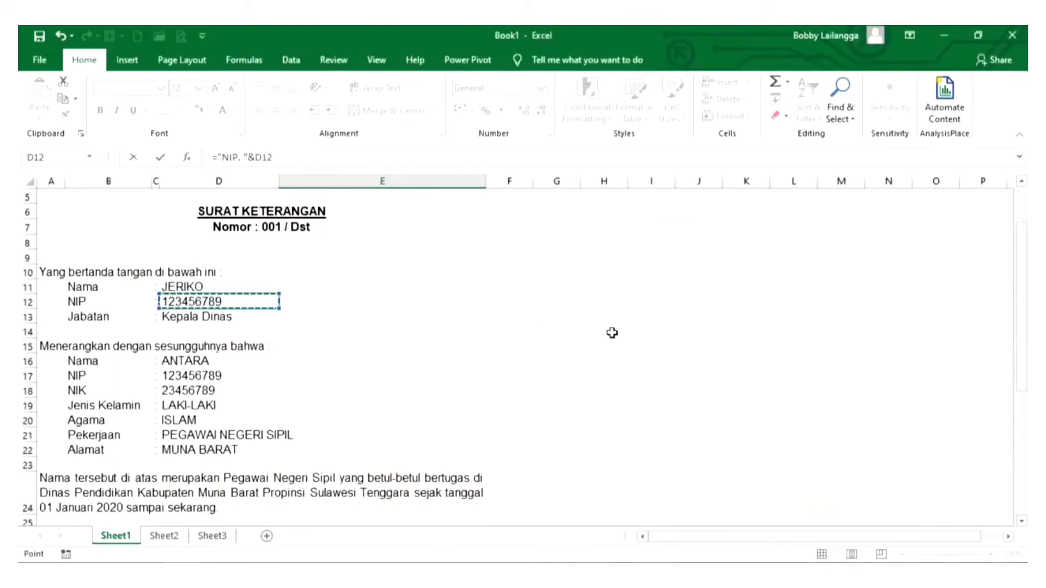
scroll(612, 333, down, 3)
scroll(612, 332, down, 4)
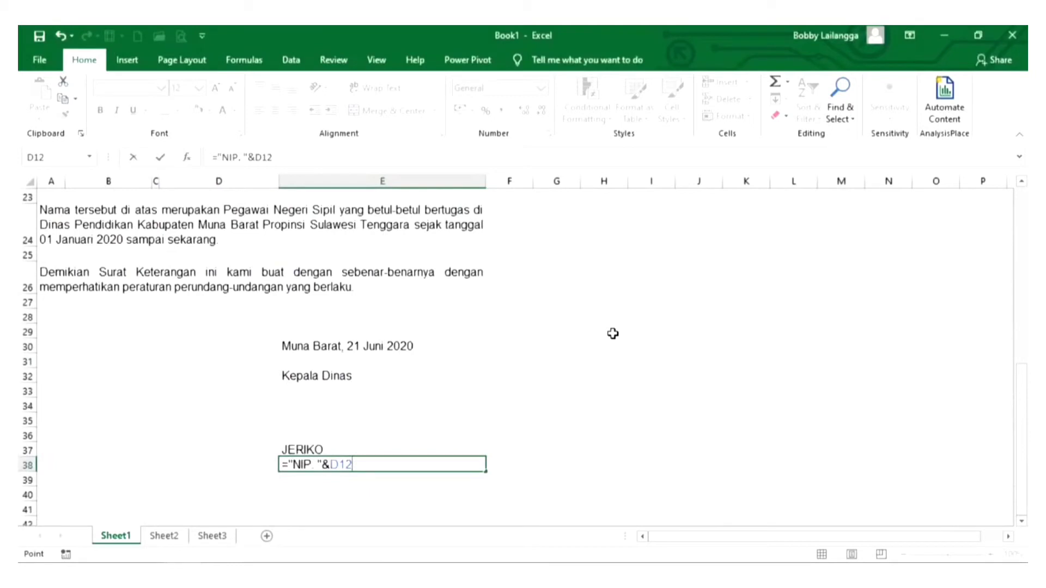
key(Return)
- Make the signatory's name in E37 bold and underlined, and make the NIP line in E38 bold
scroll(320, 464, up, 1)
click(303, 492)
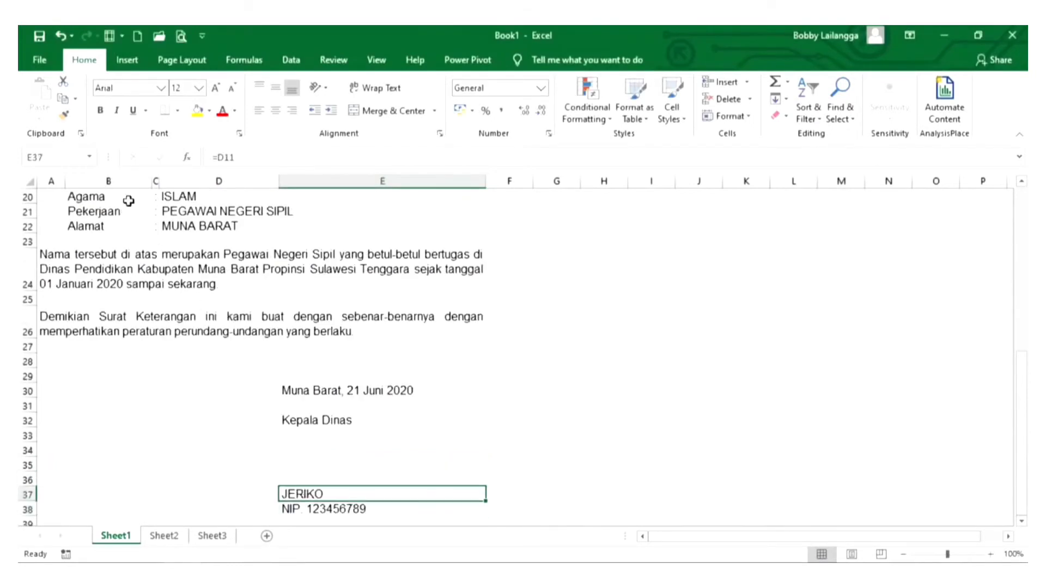
click(100, 110)
click(132, 110)
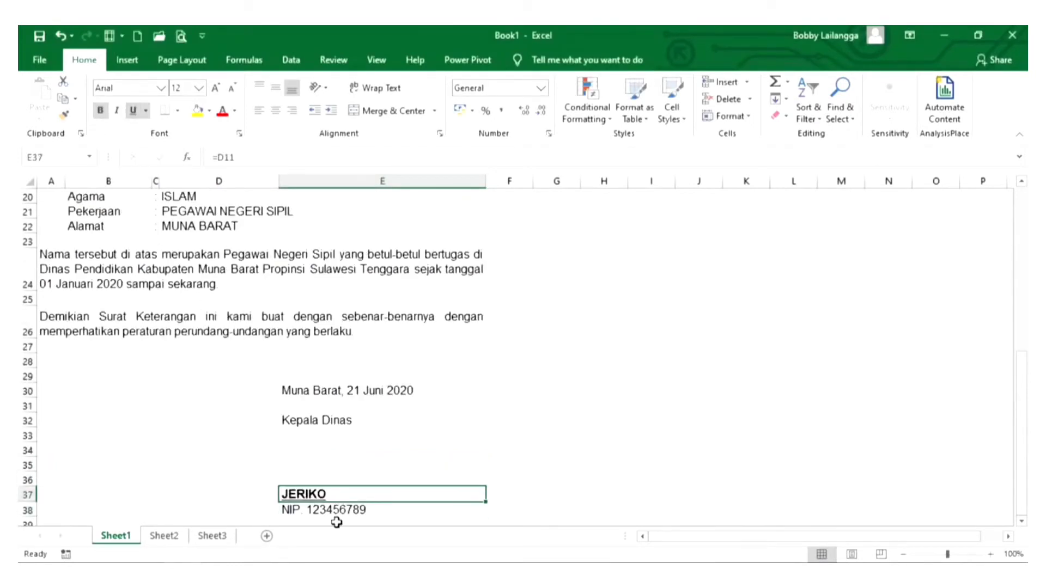
click(337, 511)
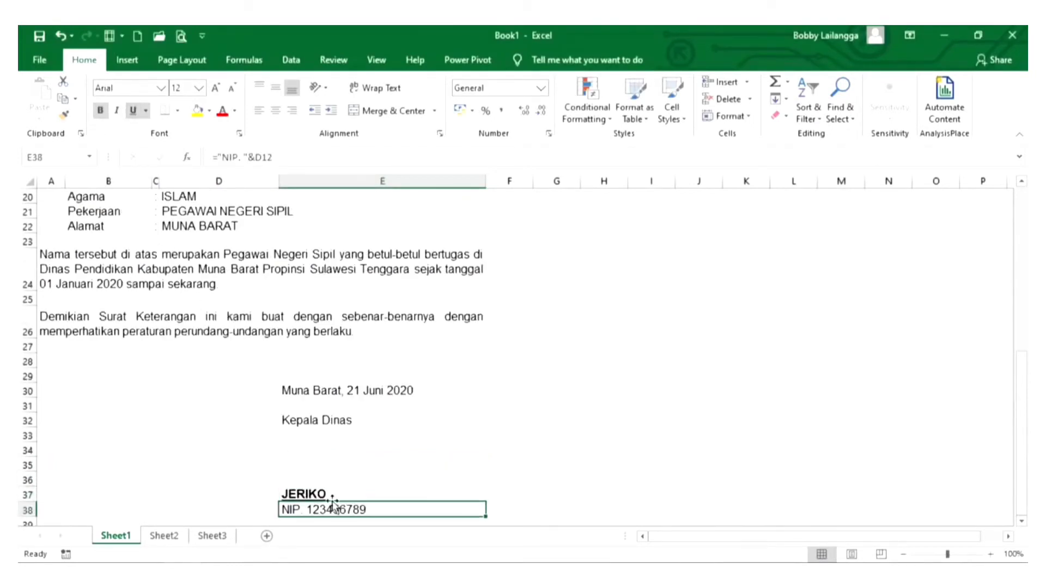
click(101, 111)
click(379, 464)
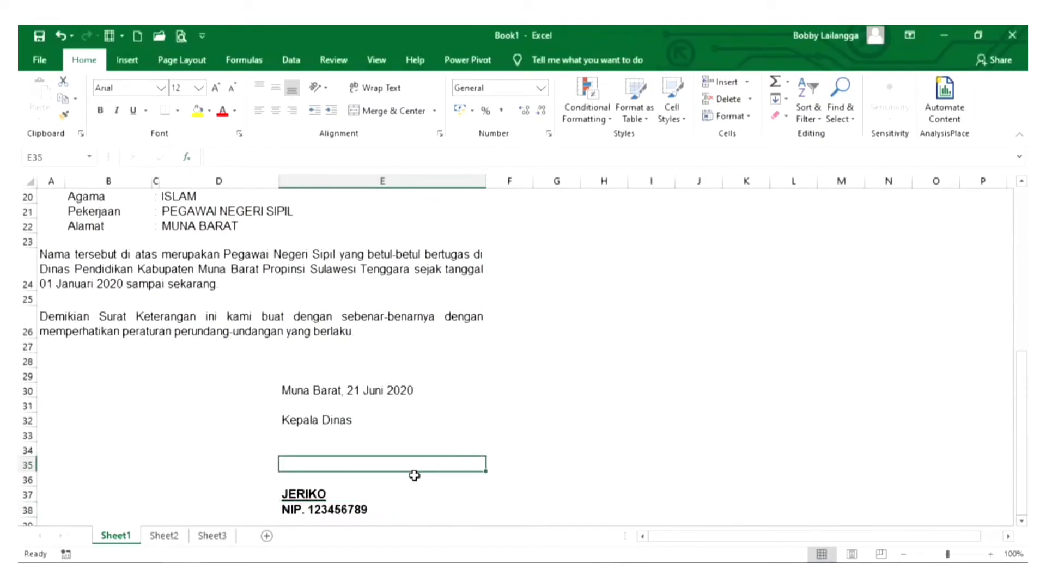
- Check the finished letter's layout in the print preview and return to the worksheet
scroll(414, 476, up, 6)
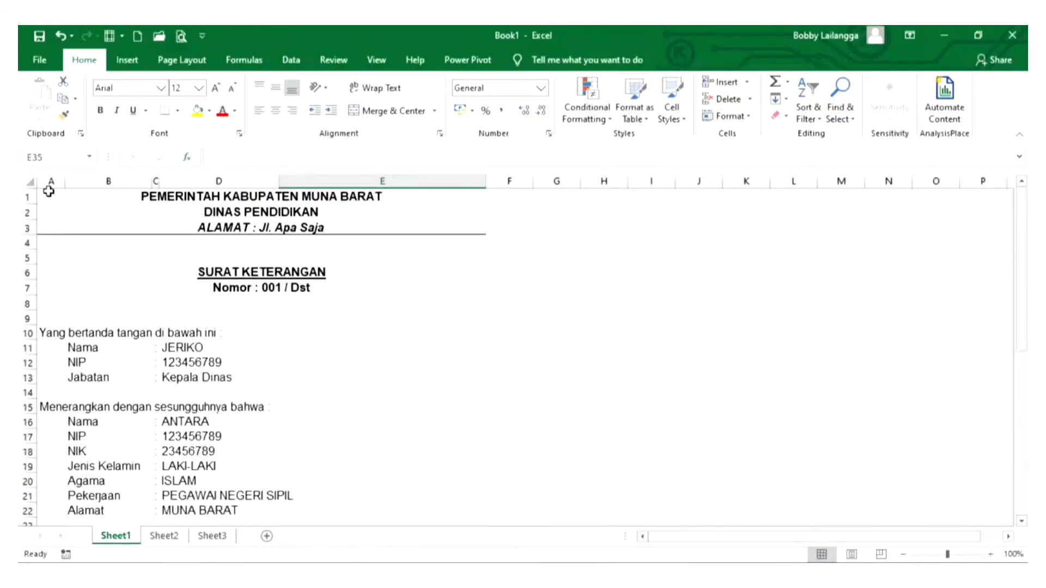
key(ctrl+p)
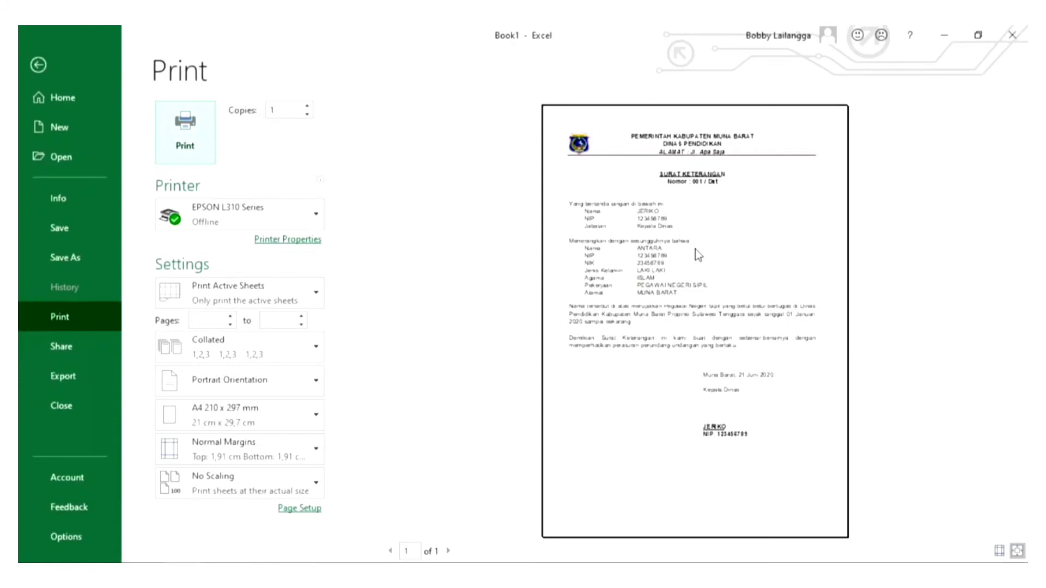
key(Escape)
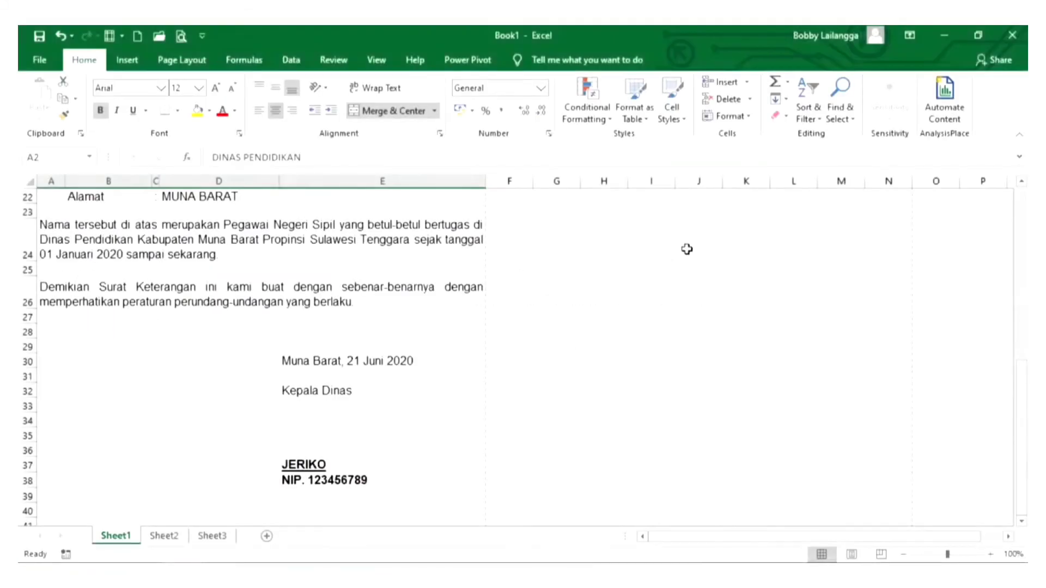